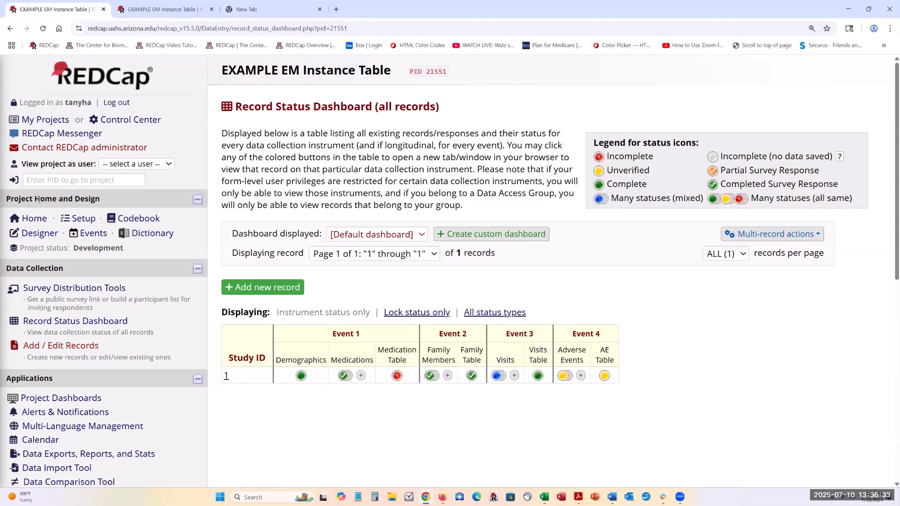
- Open the project's external module manager, view the configuration settings of the Instance Table module, and close them
scroll(150, 329, "down", 4)
scroll(150, 329, "down", 4)
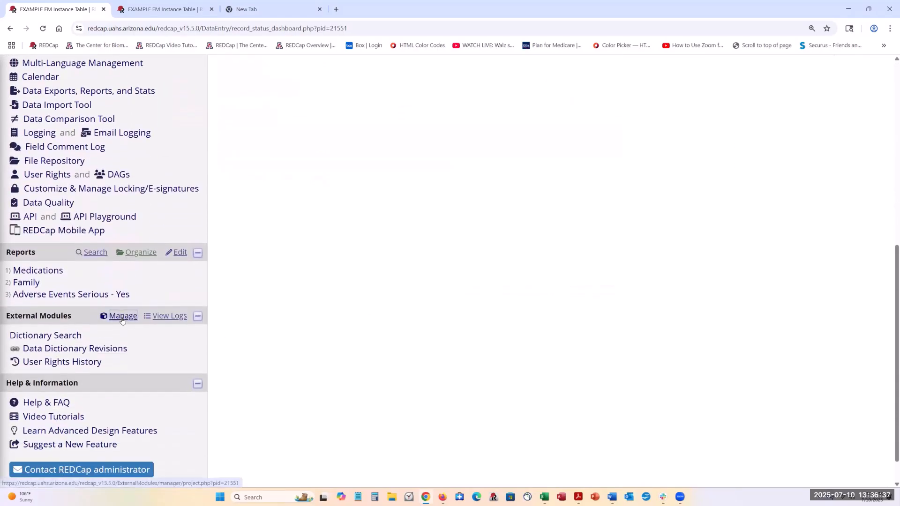
left_click(121, 316)
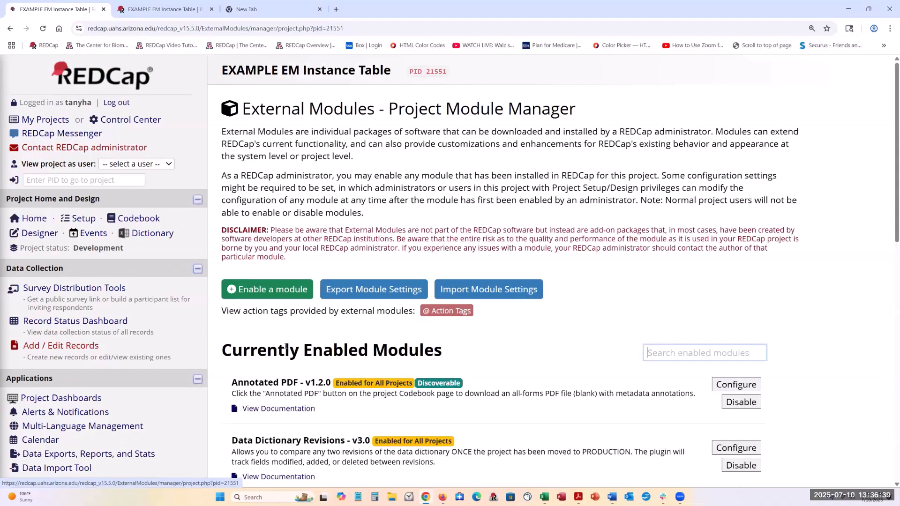
scroll(286, 346, "down", 6)
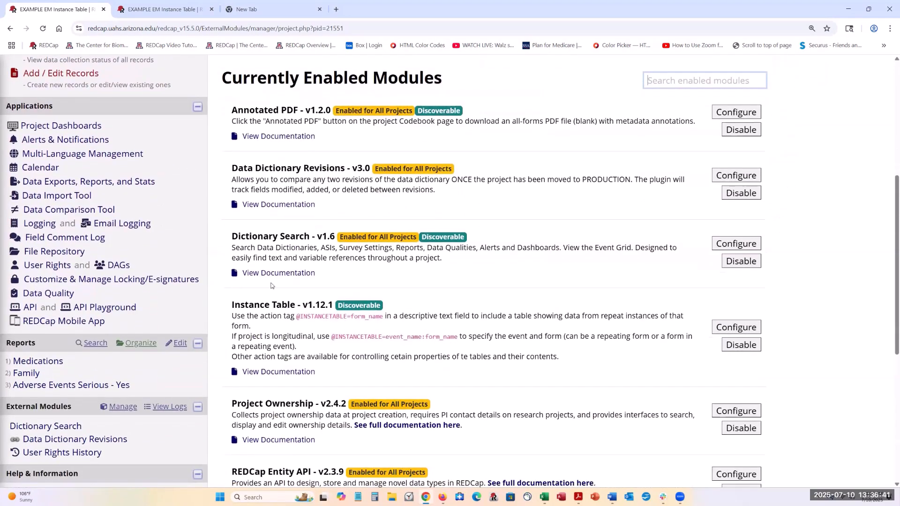
left_click(743, 327)
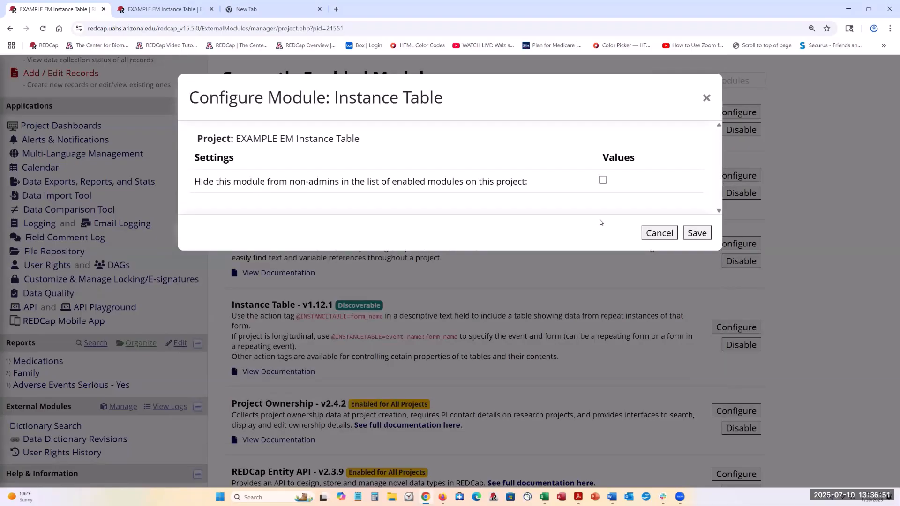
left_click(707, 99)
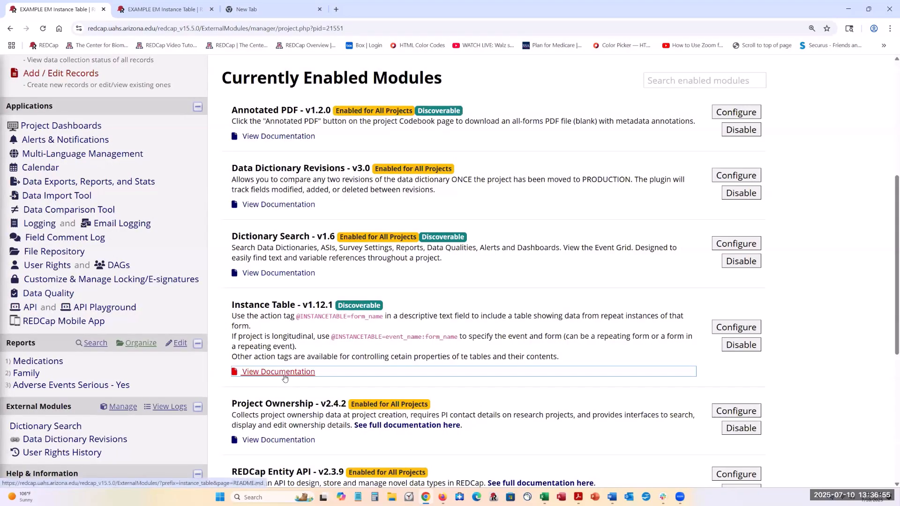
- Read the summary in the Instance Table module's documentation and return to the project's enabled modules list
left_click(283, 374)
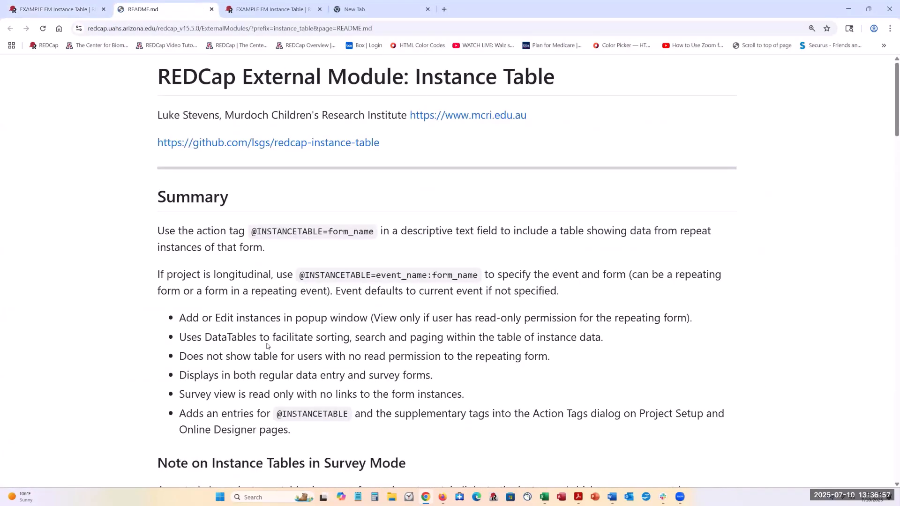
scroll(571, 345, "down", 1)
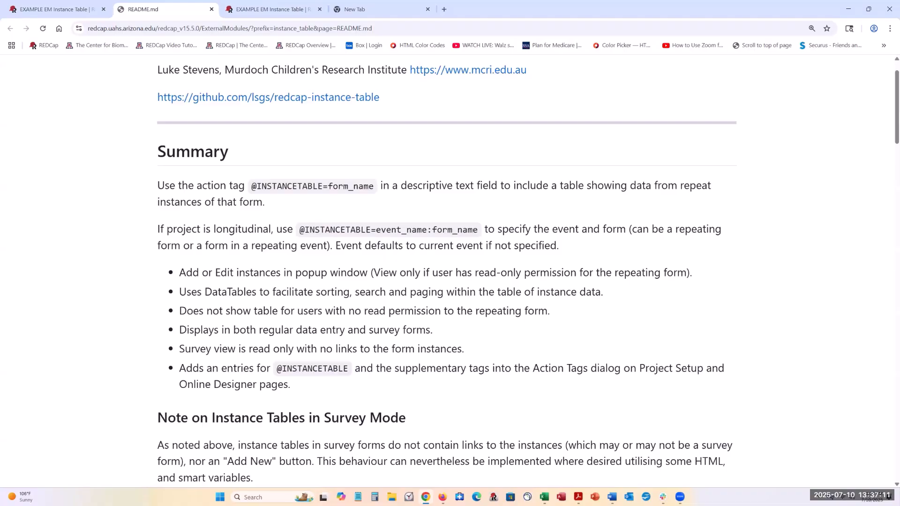
left_click(58, 10)
scroll(211, 226, "up", 3)
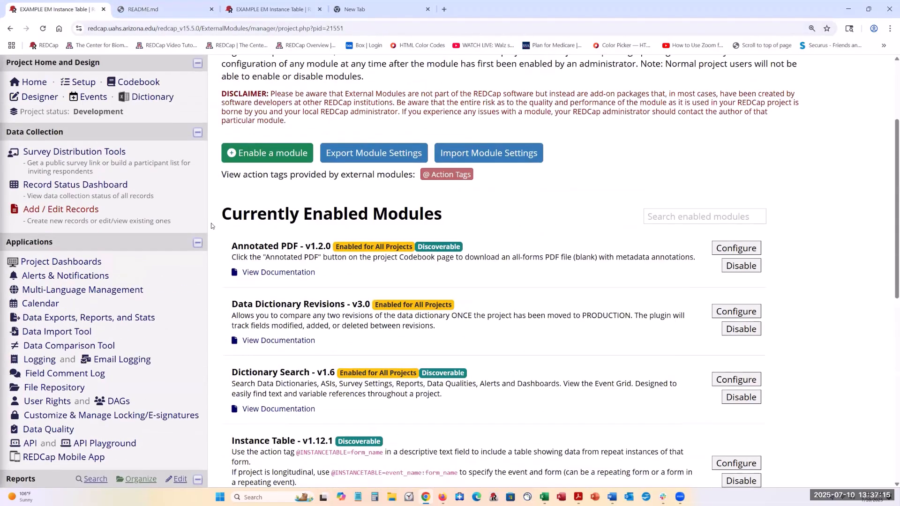
scroll(211, 226, "up", 2)
scroll(283, 313, "down", 5)
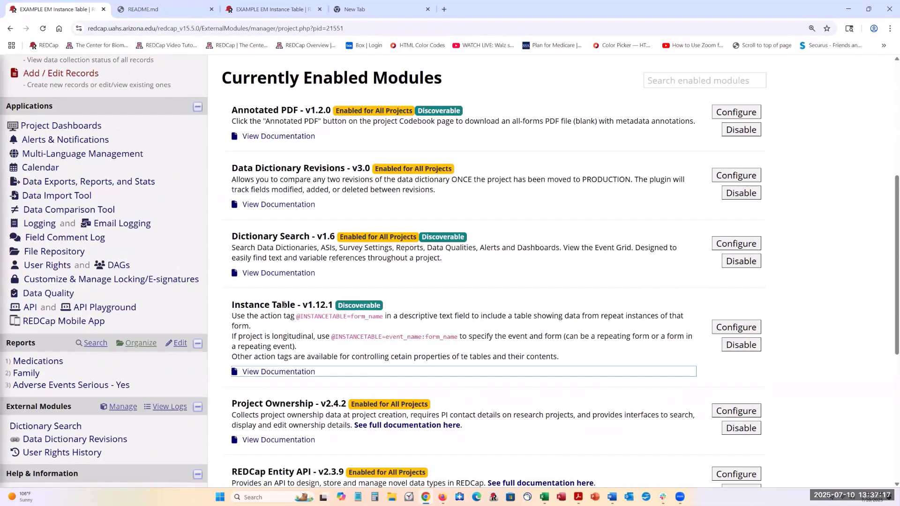
scroll(279, 305, "up", 6)
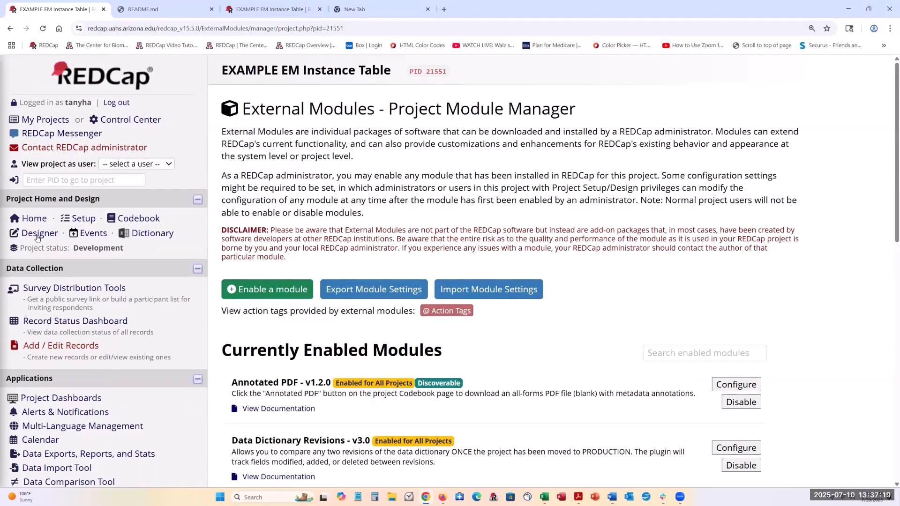
- Open the Record Status Dashboard and switch to the other open browser tab of the same project
left_click(73, 322)
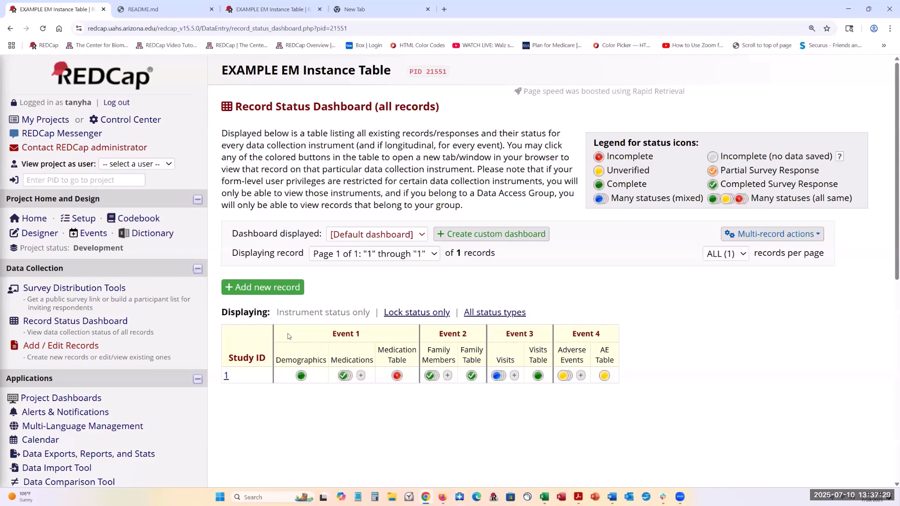
left_click(206, 10)
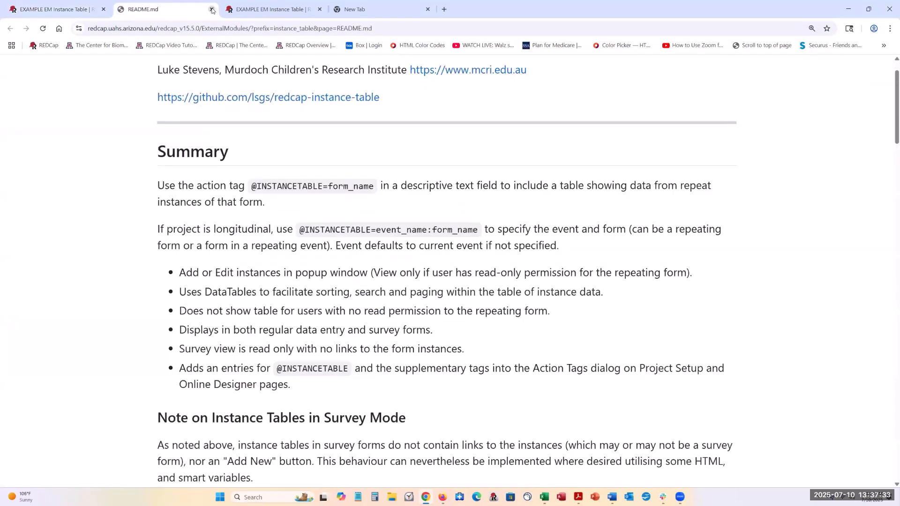
left_click(235, 12)
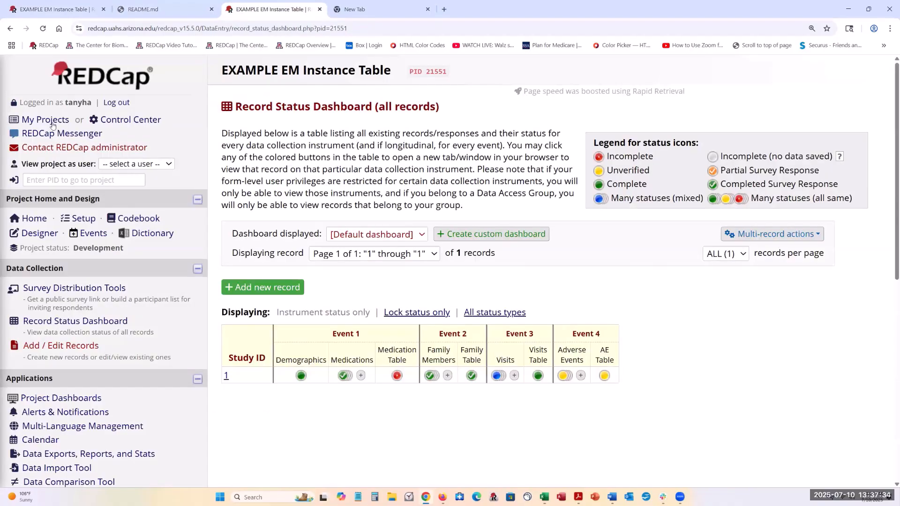
- Open the Medications instrument in the Online Designer and view its fields
left_click(32, 233)
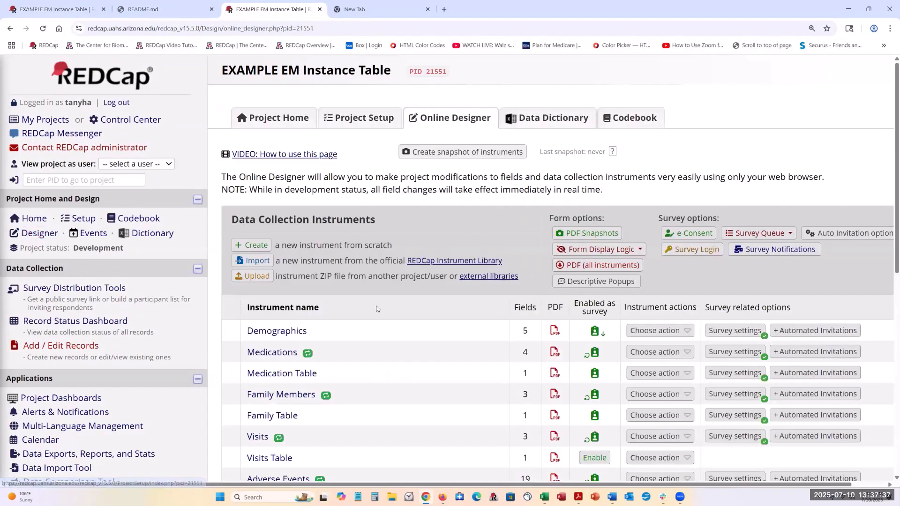
scroll(376, 308, "down", 2)
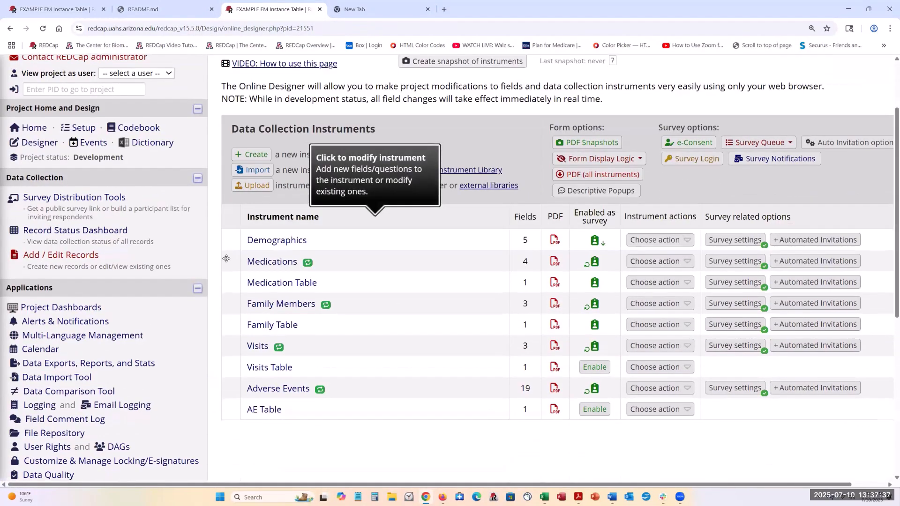
left_click(264, 262)
scroll(542, 361, "down", 2)
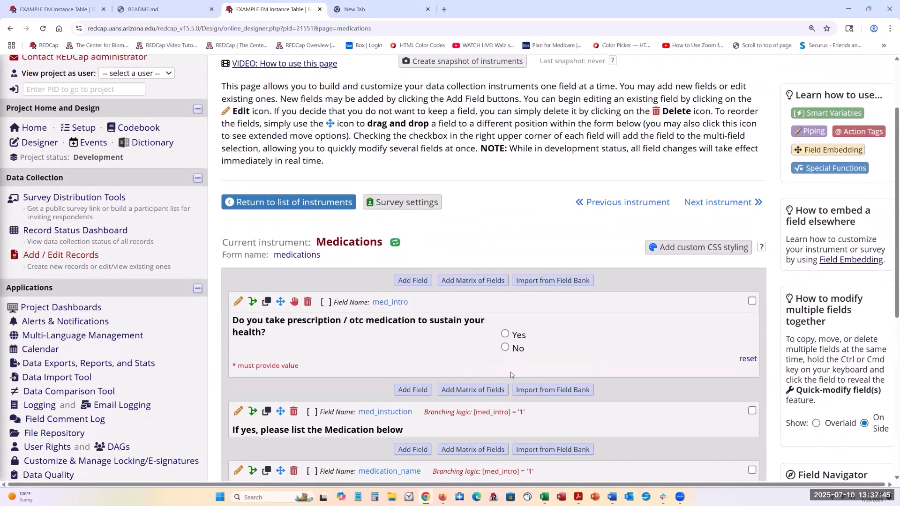
- Go to the Medication Table instrument and open its medications_table field for editing, down to the action tags
left_click(724, 202)
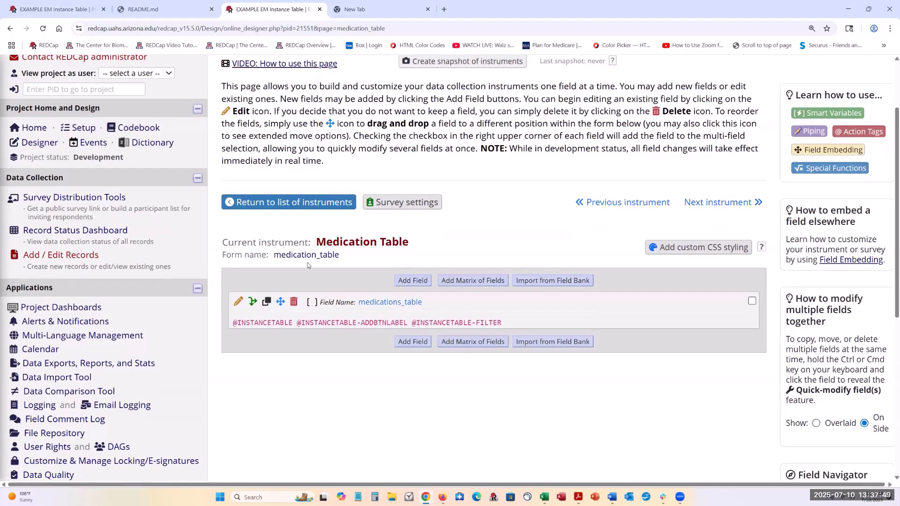
left_click(238, 305)
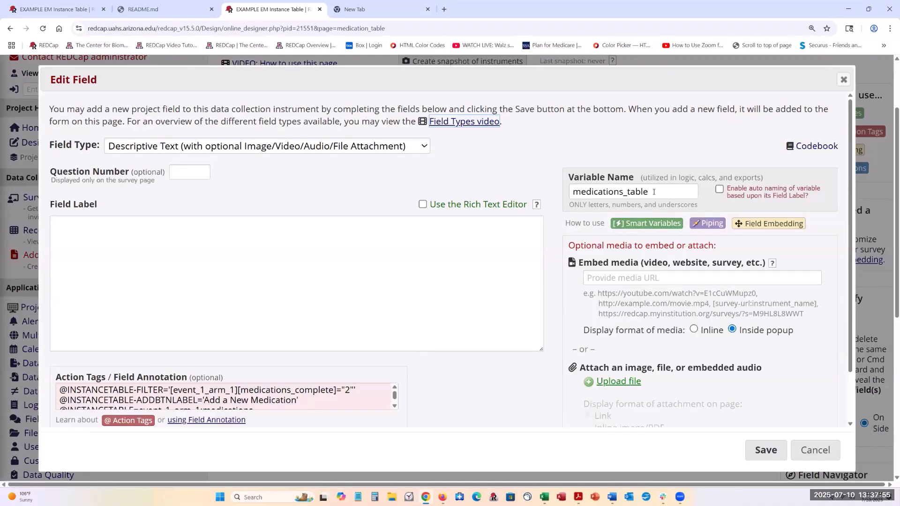
scroll(654, 192, "down", 1)
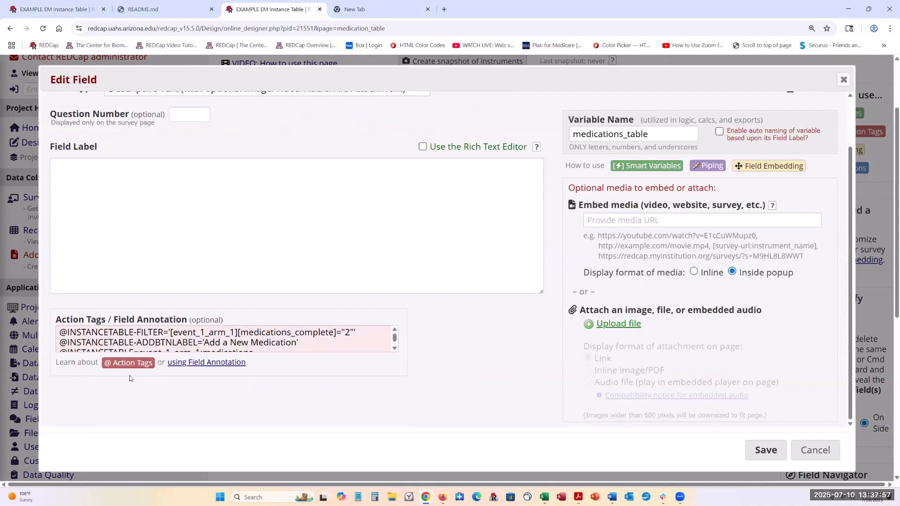
- Filter the action tags reference by "insta" and examine the Instance Table tags and their descriptions
left_click(123, 367)
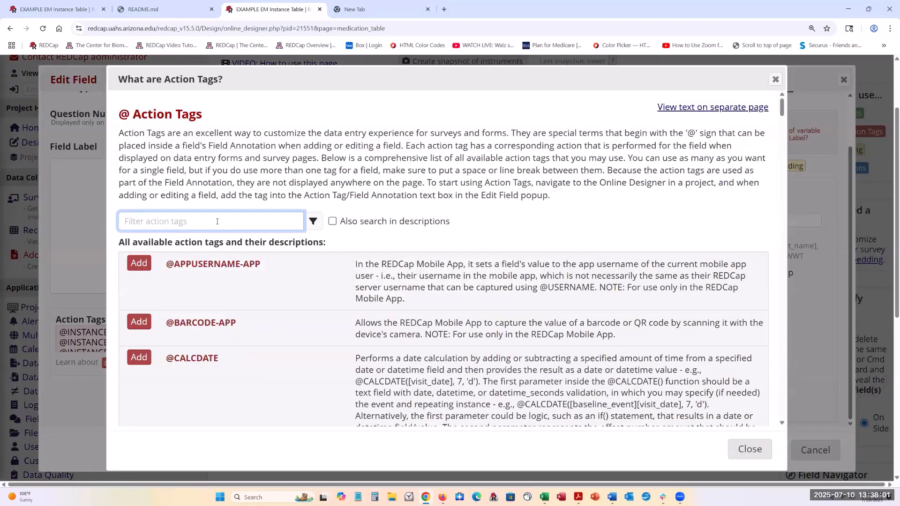
type("insta")
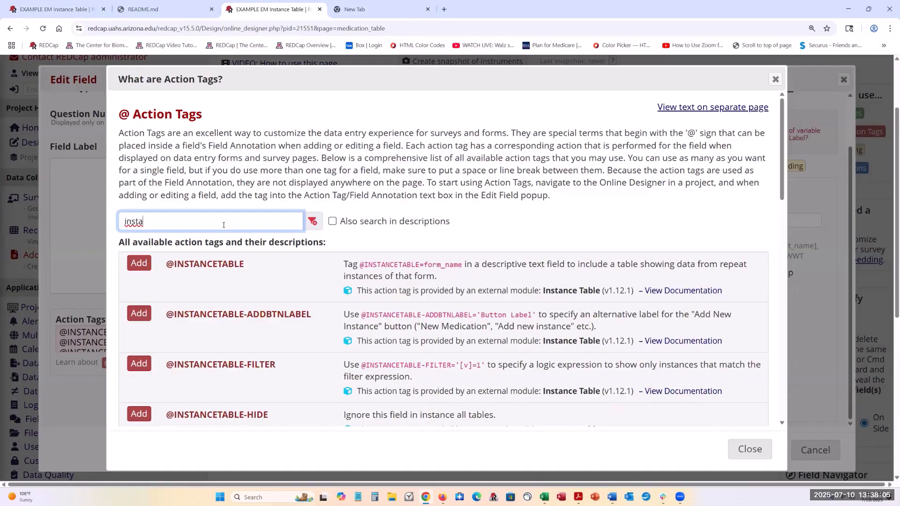
scroll(403, 266, "down", 2)
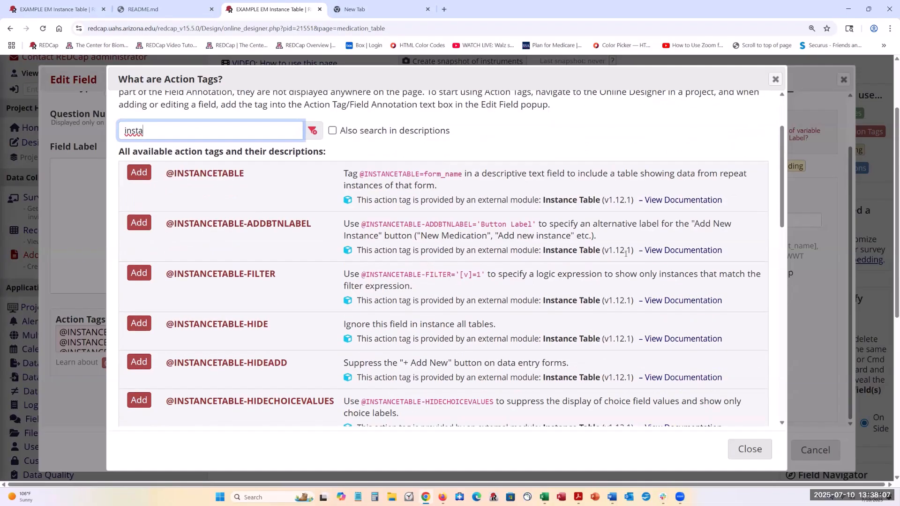
scroll(625, 253, "down", 2)
scroll(625, 253, "down", 6)
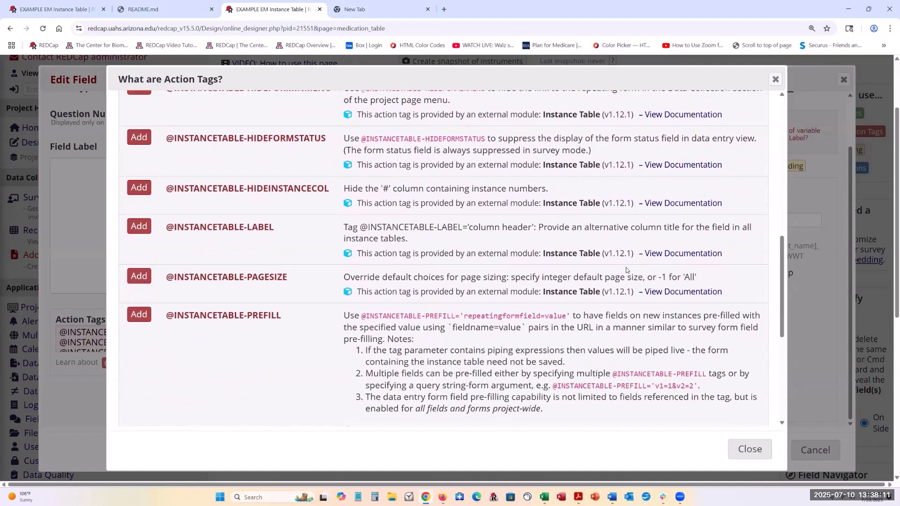
scroll(626, 270, "down", 2)
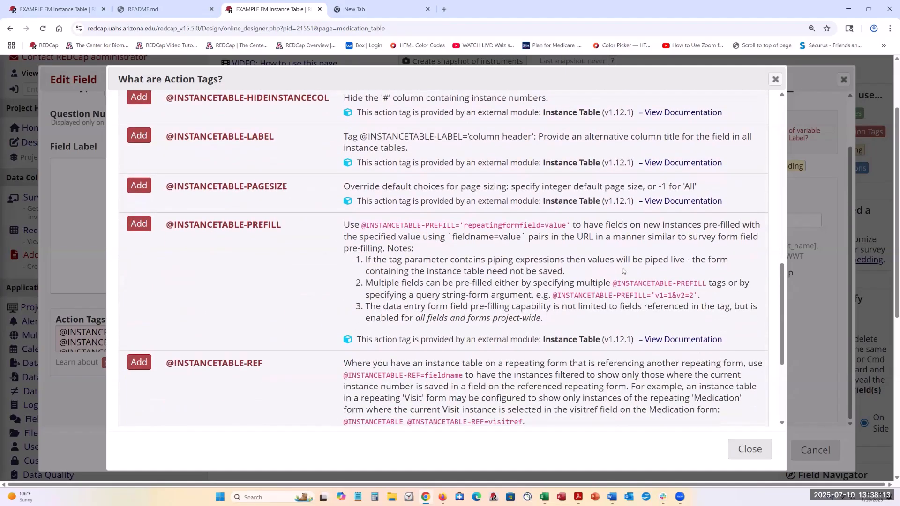
scroll(623, 270, "down", 3)
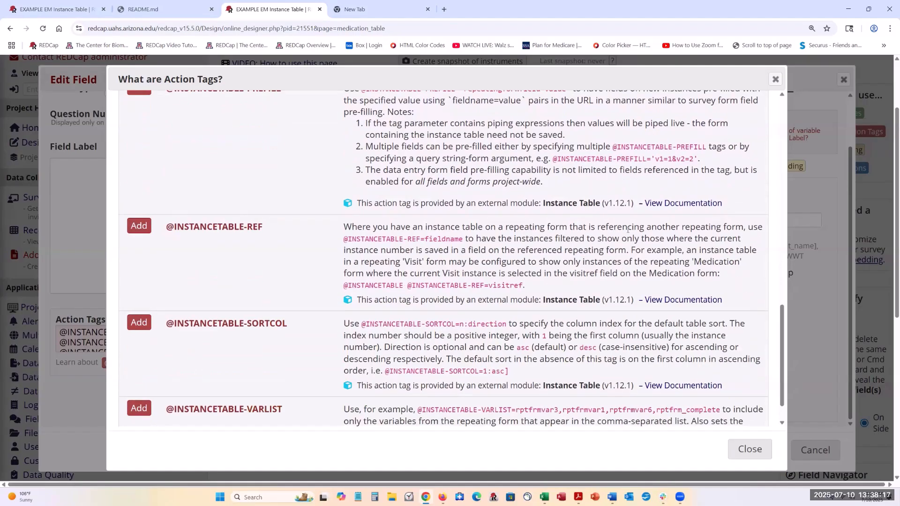
scroll(628, 230, "up", 5)
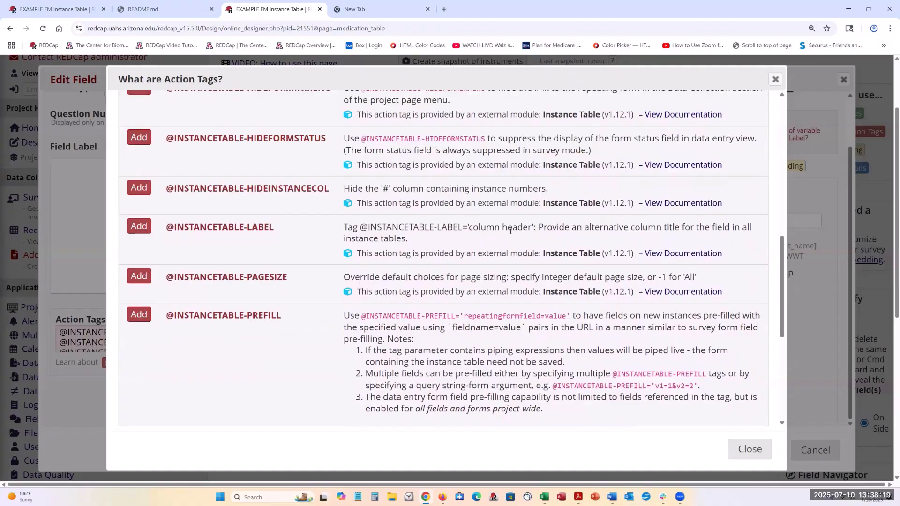
scroll(510, 231, "up", 1)
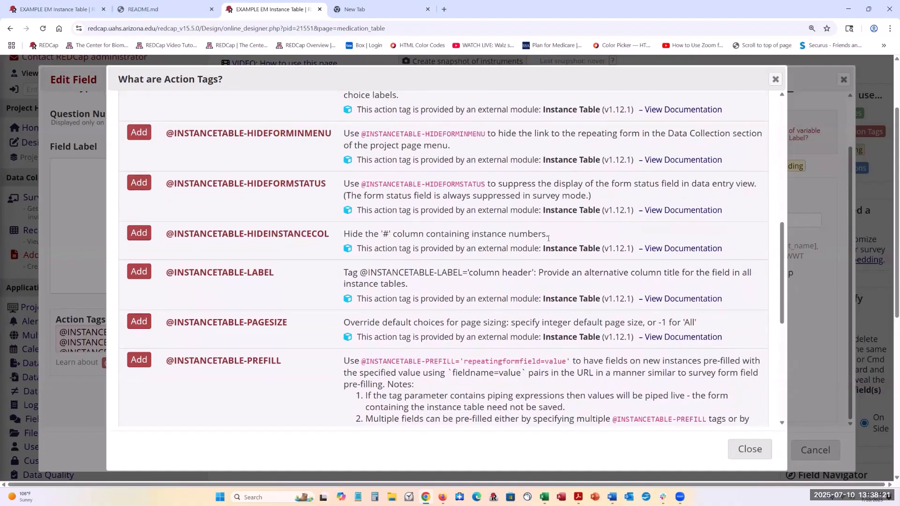
scroll(548, 238, "up", 6)
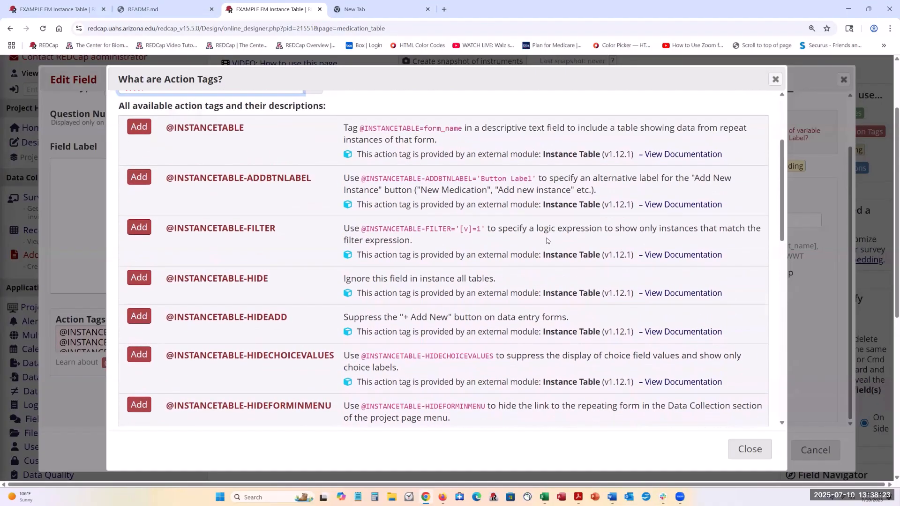
scroll(547, 240, "up", 3)
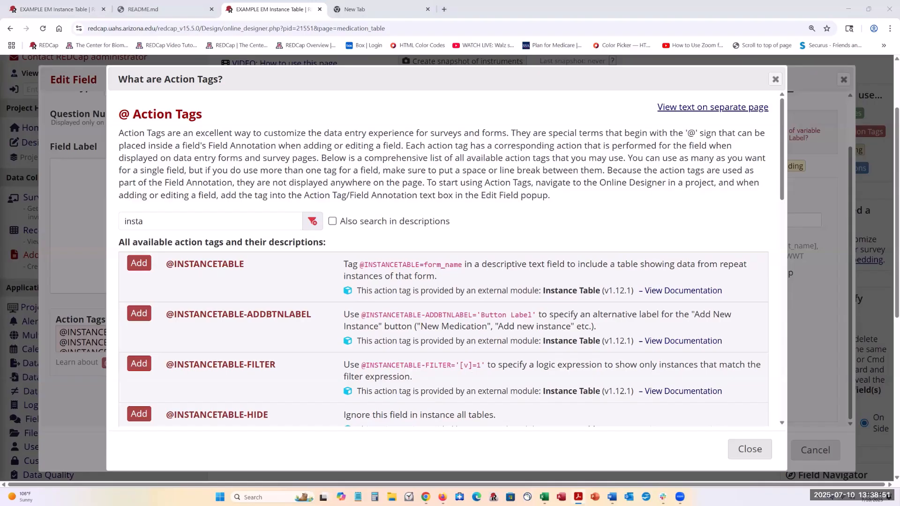
- View the EM Instance Table PDF in Adobe Acrobat Reader, return to REDCap, and close the action tags reference
key("alt+Tab")
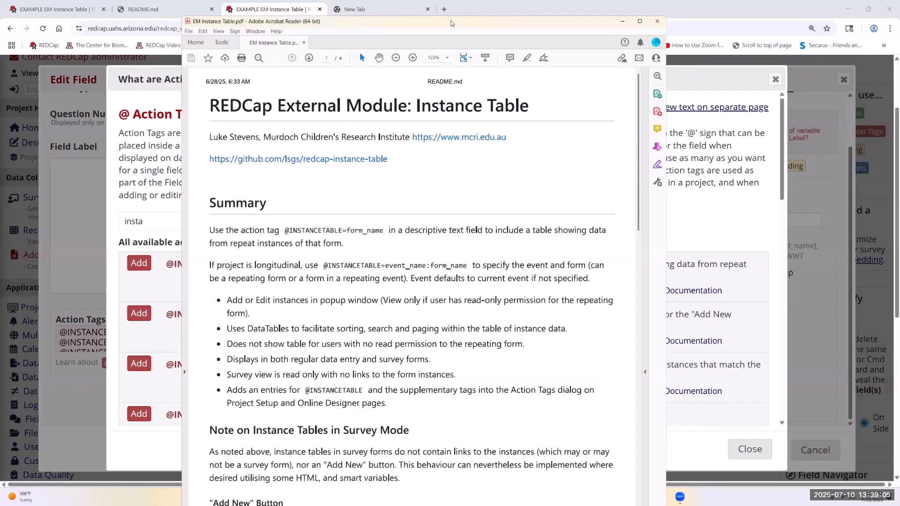
left_click(790, 105)
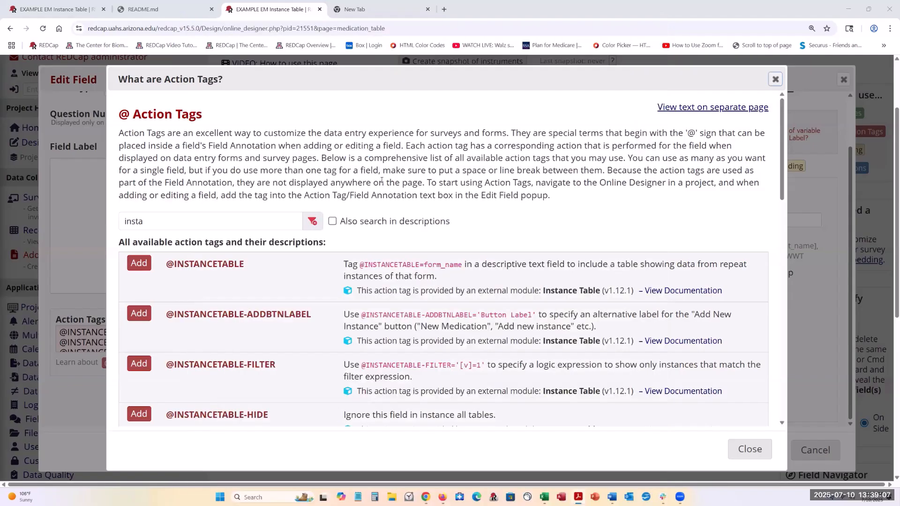
key("Escape")
- Examine the medications_table field's filter, add-button label and event:form action tags in the Logic Editor, and close the editor
left_click(384, 345)
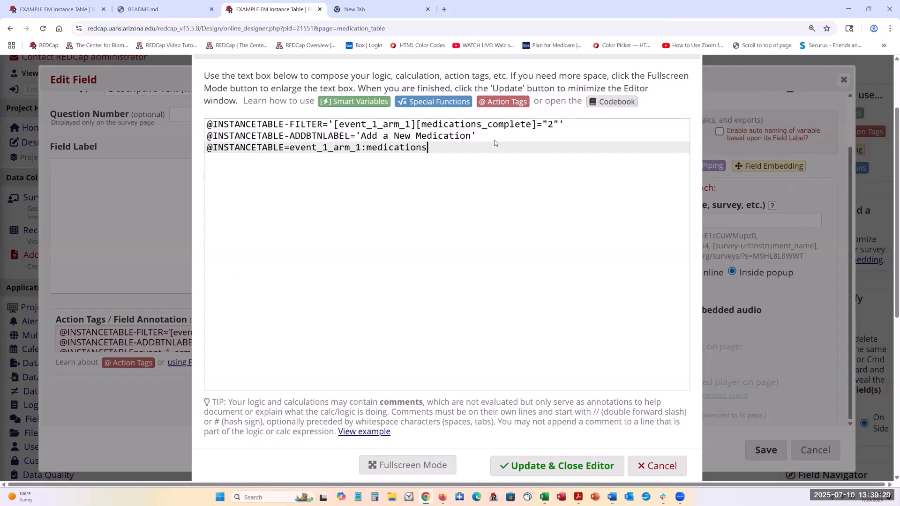
scroll(467, 201, "up", 2)
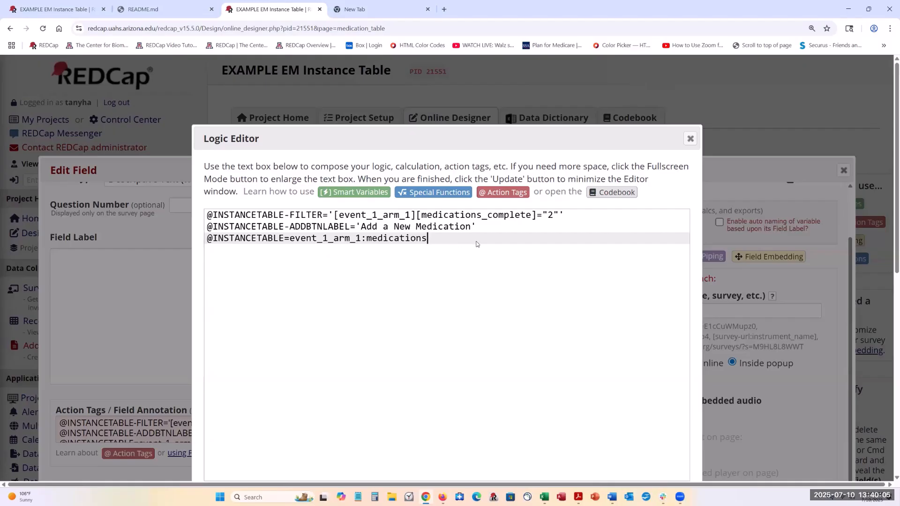
scroll(652, 162, "down", 2)
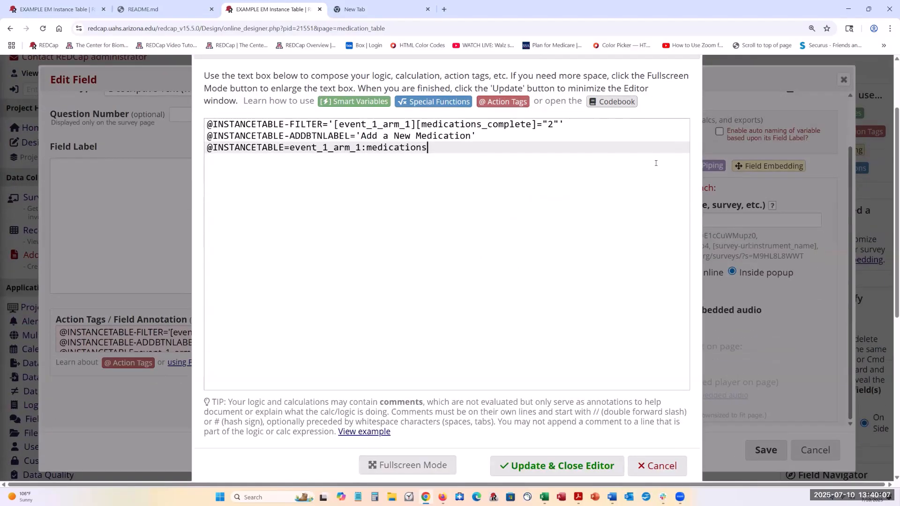
scroll(648, 167, "up", 2)
left_click(689, 139)
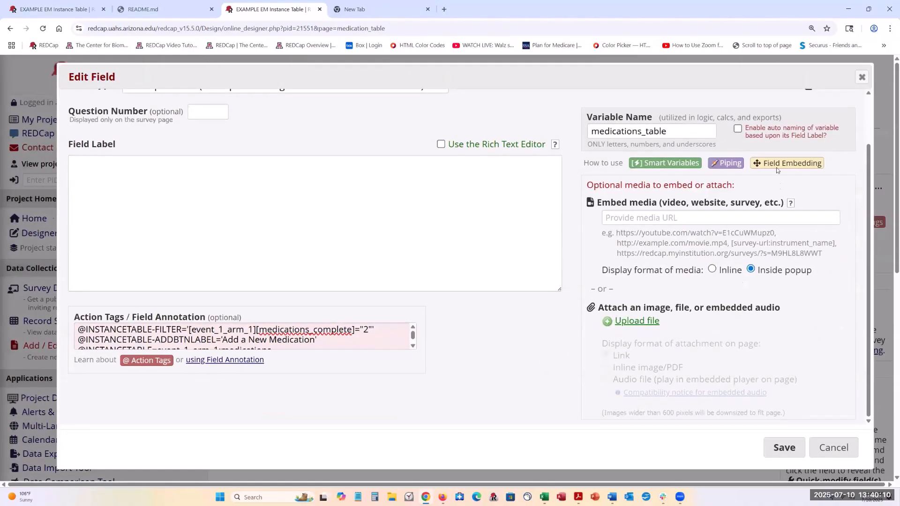
- Save the medications_table field and go back to the list of data collection instruments
left_click(791, 449)
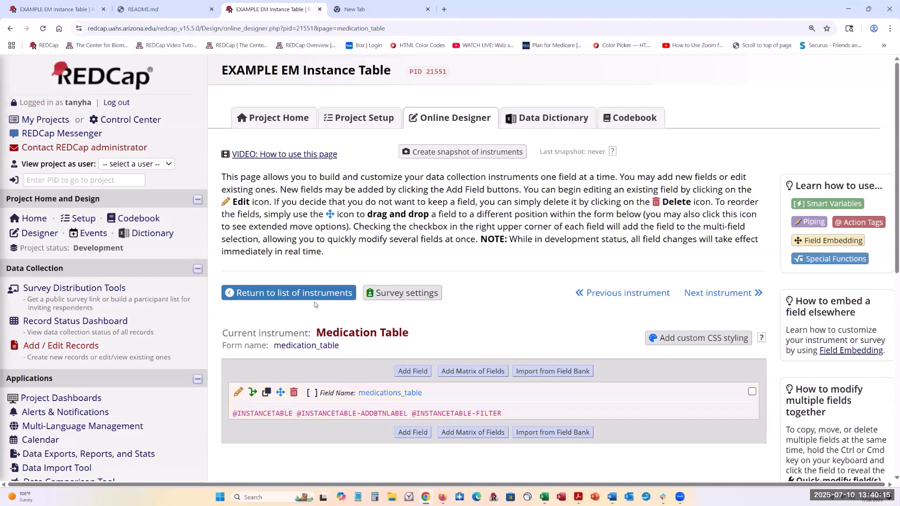
left_click(316, 293)
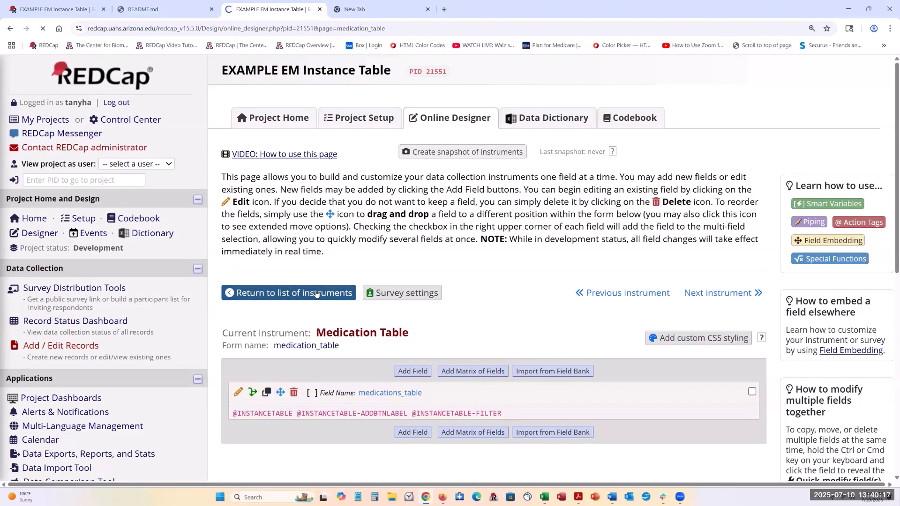
scroll(294, 305, "down", 2)
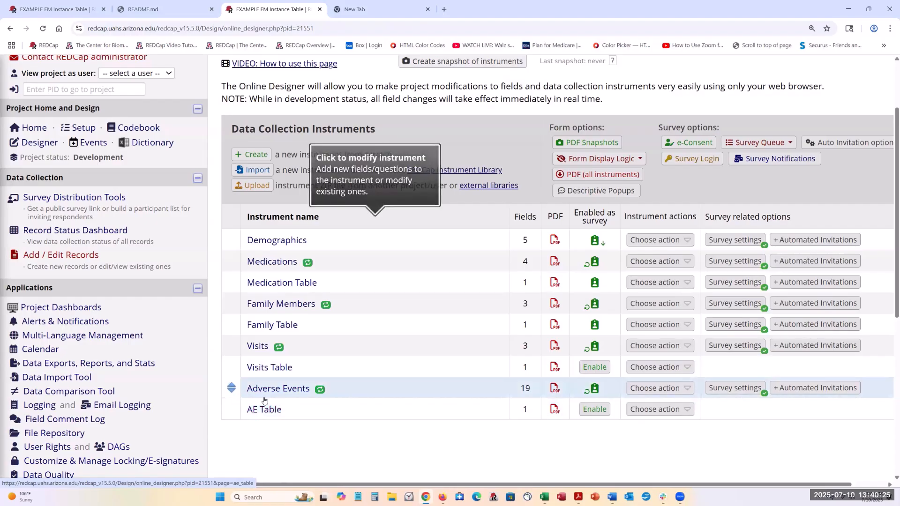
scroll(264, 398, "up", 2)
- Open record 1 from the Record Status Dashboard and examine its repeating instruments, including the Medications instances
left_click(58, 9)
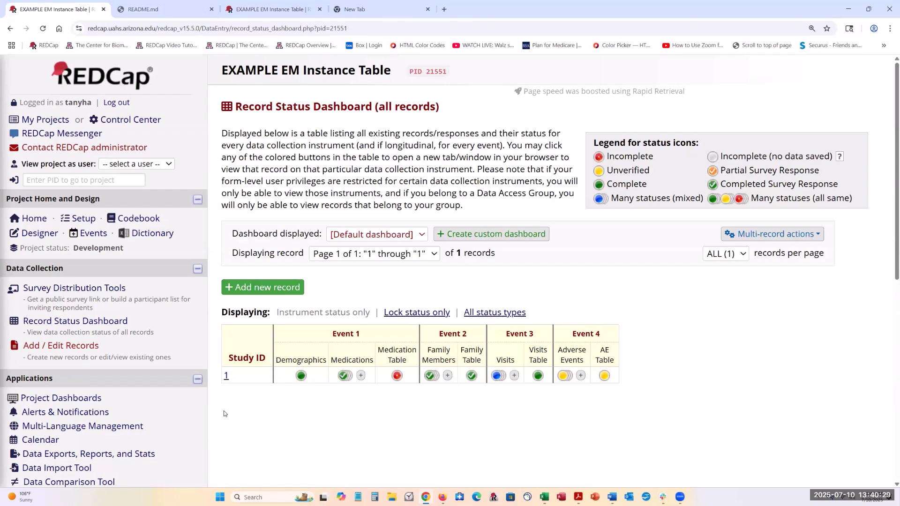
scroll(236, 408, "down", 1)
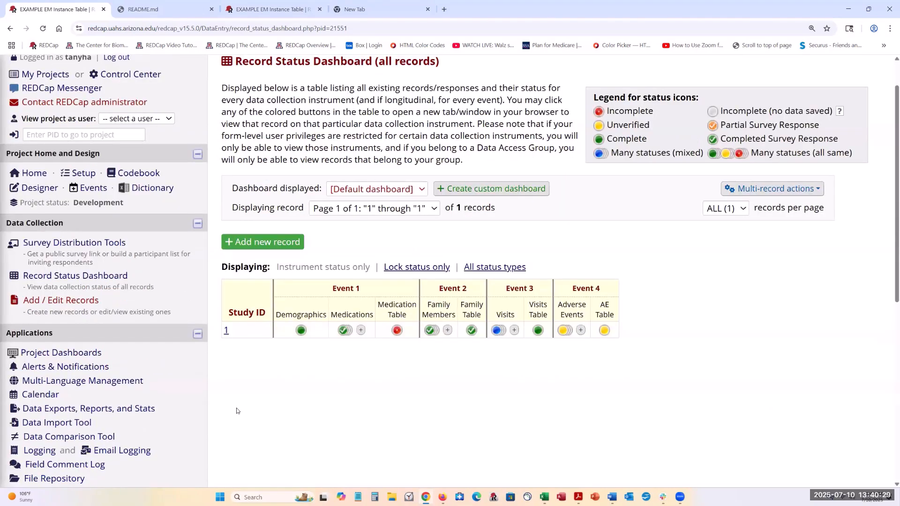
left_click(226, 331)
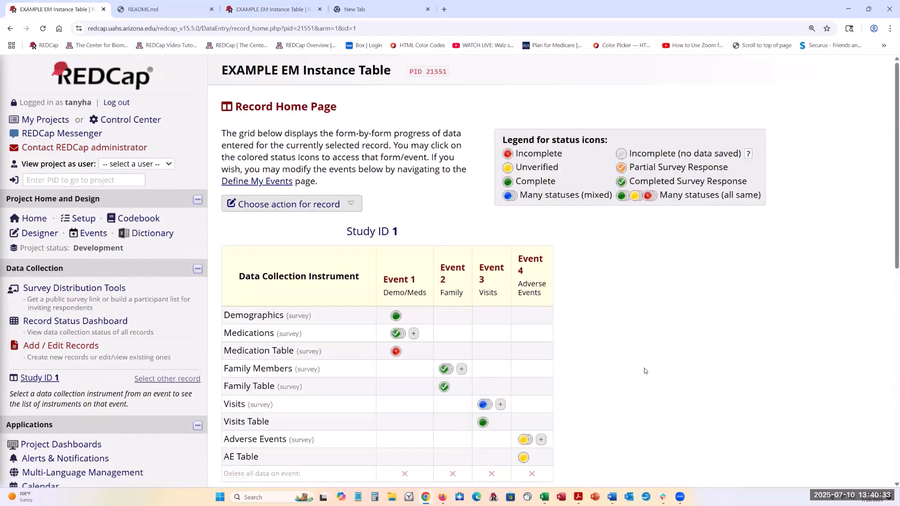
scroll(645, 369, "down", 7)
scroll(745, 315, "down", 3)
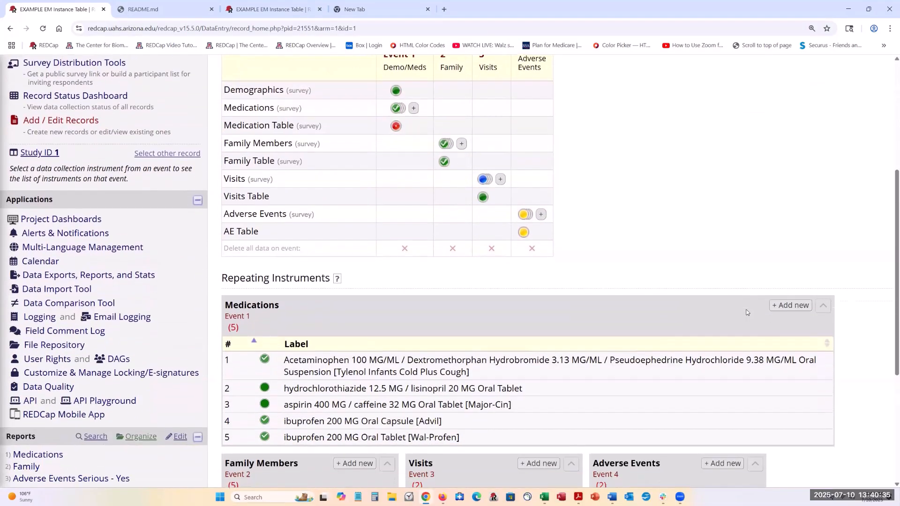
scroll(868, 448, "down", 1)
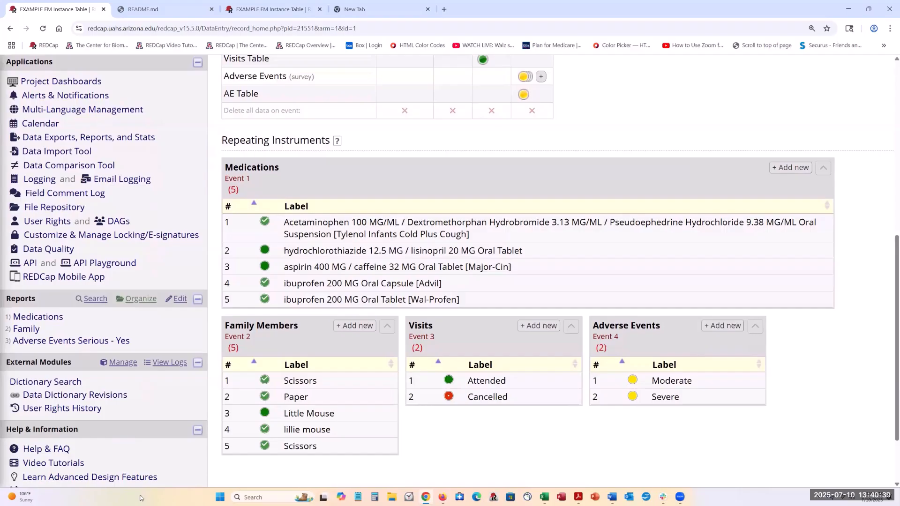
- Open Medications instance 4, ibuprofen 200 MG Oral Capsule [Advil], and review its response
left_click(266, 283)
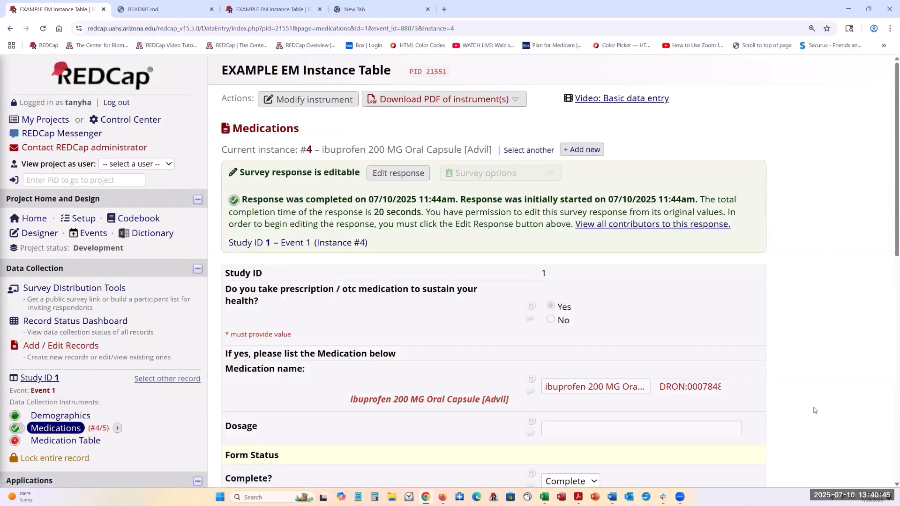
scroll(810, 408, "down", 4)
scroll(810, 408, "up", 3)
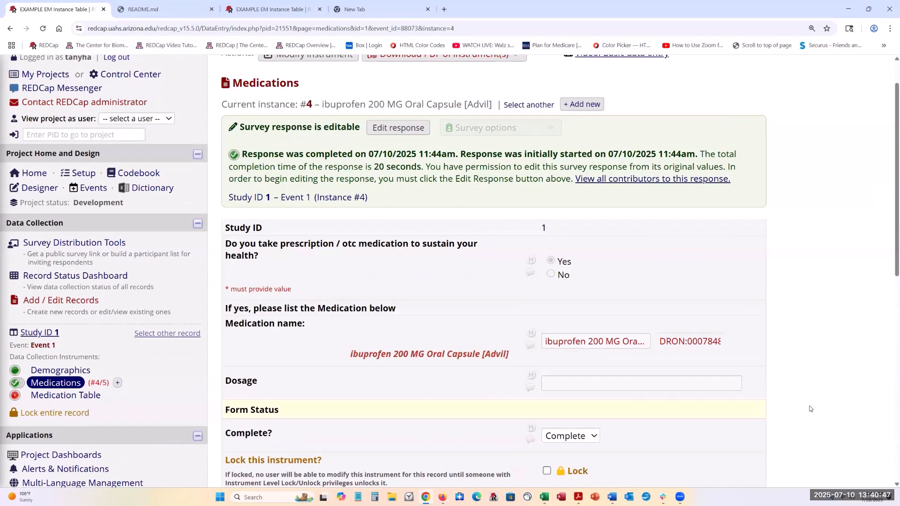
scroll(810, 409, "down", 3)
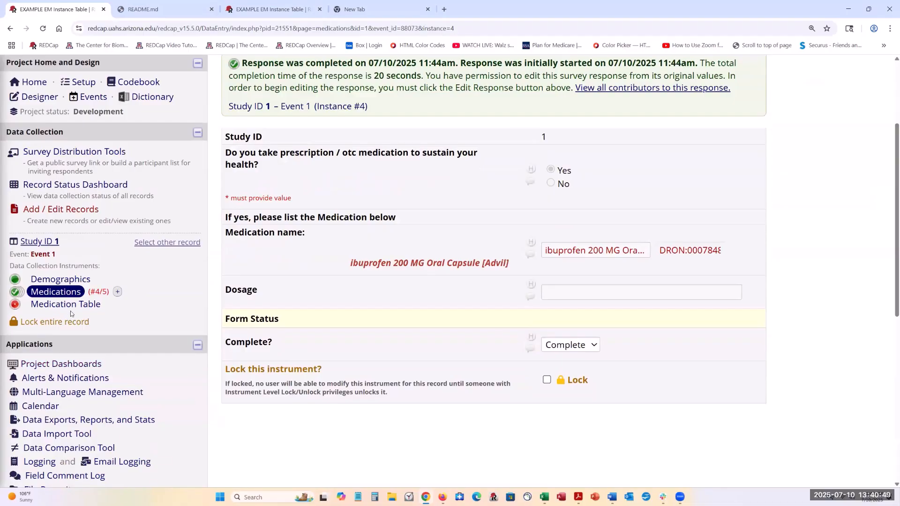
- Open the record's Medication Table form and examine the listed instances down to the Add a New Medication option
left_click(68, 309)
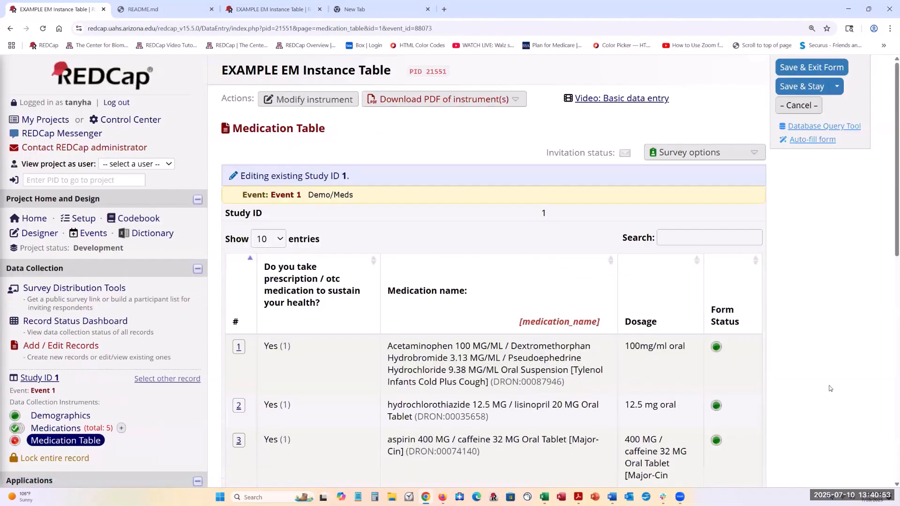
scroll(830, 388, "down", 5)
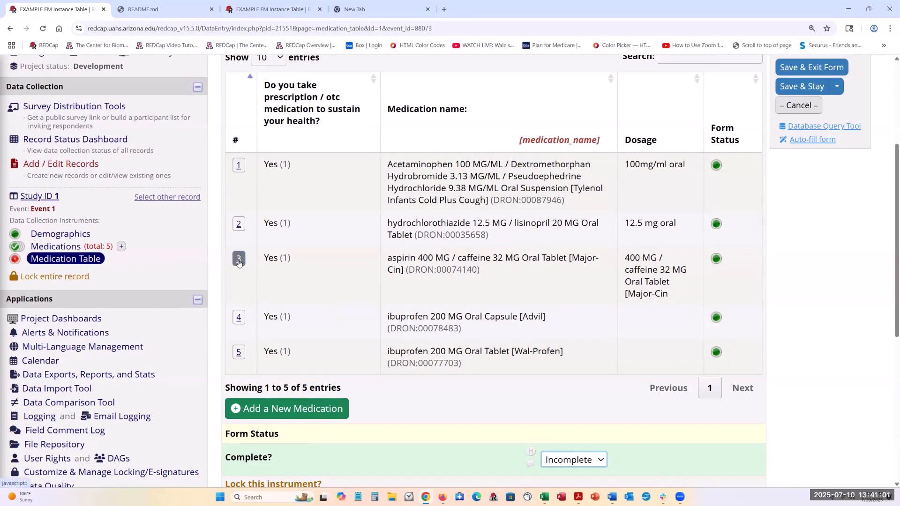
scroll(281, 299, "down", 2)
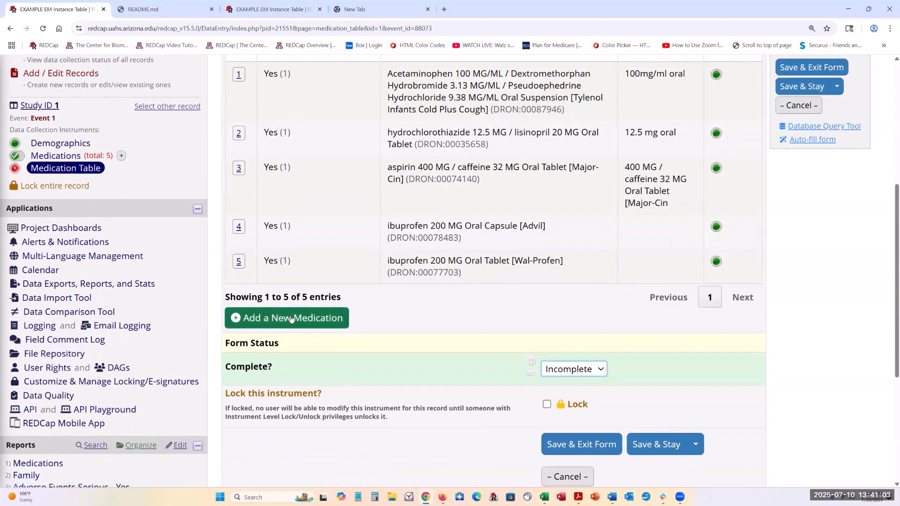
- View instance 3, the aspirin / caffeine entry, from the Medication Table, review its fields and form status, and close it
left_click(238, 169)
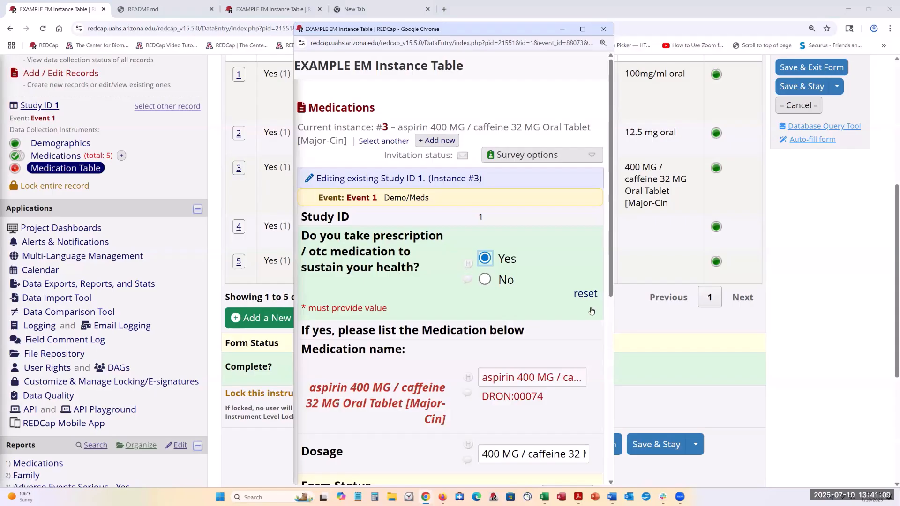
scroll(578, 300, "down", 2)
scroll(578, 300, "down", 4)
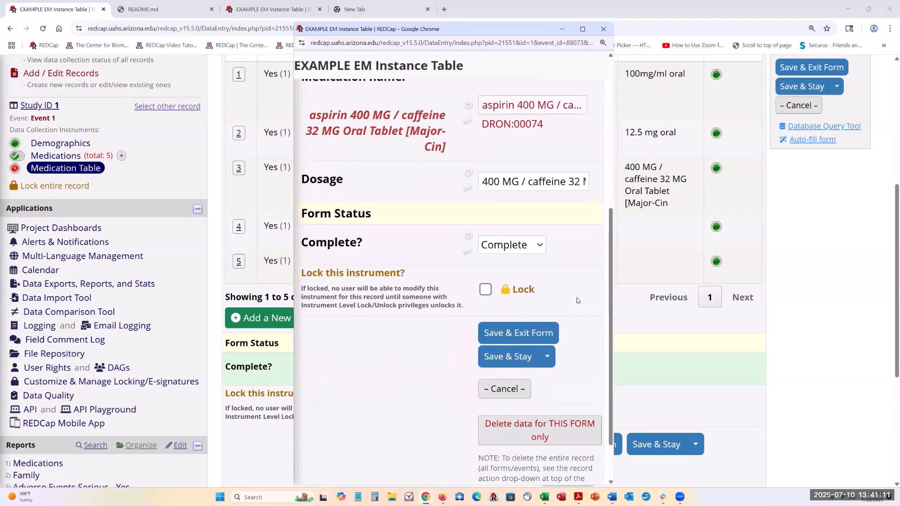
scroll(573, 301, "down", 1)
scroll(574, 300, "up", 4)
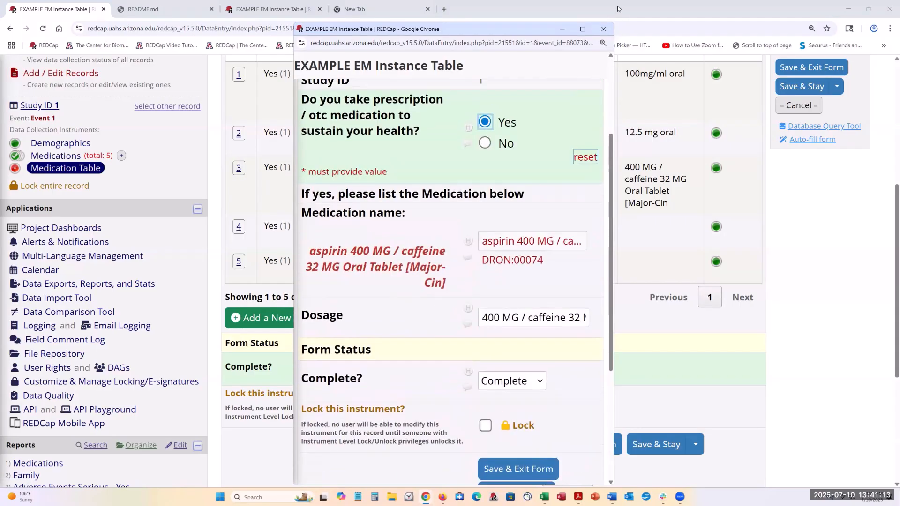
left_click(603, 30)
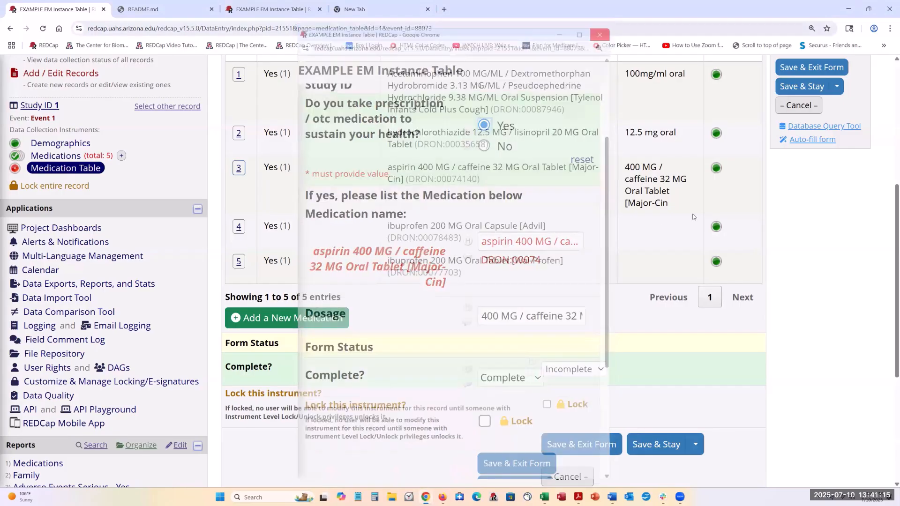
- View instance 5, the ibuprofen 200 MG Oral Tablet [Wal-Profen] entry, through its form status, check its completion details, and close it
left_click(716, 261)
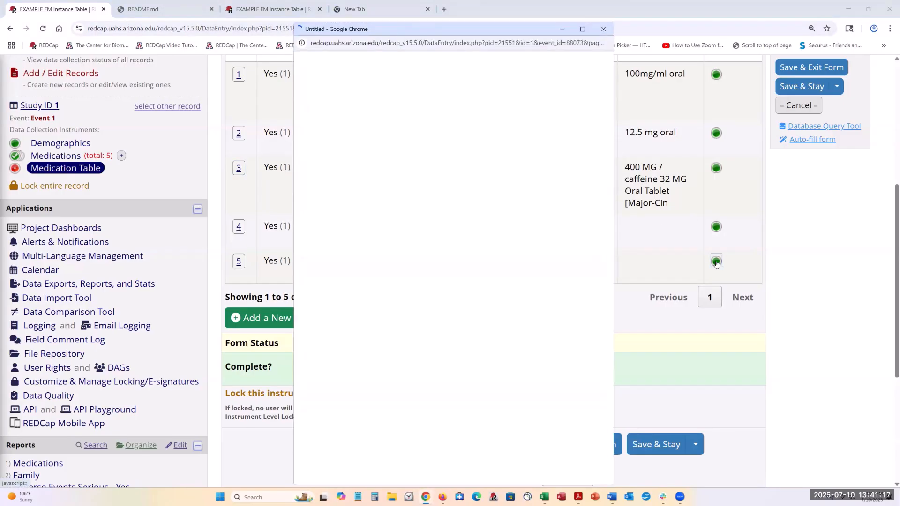
scroll(521, 420, "down", 4)
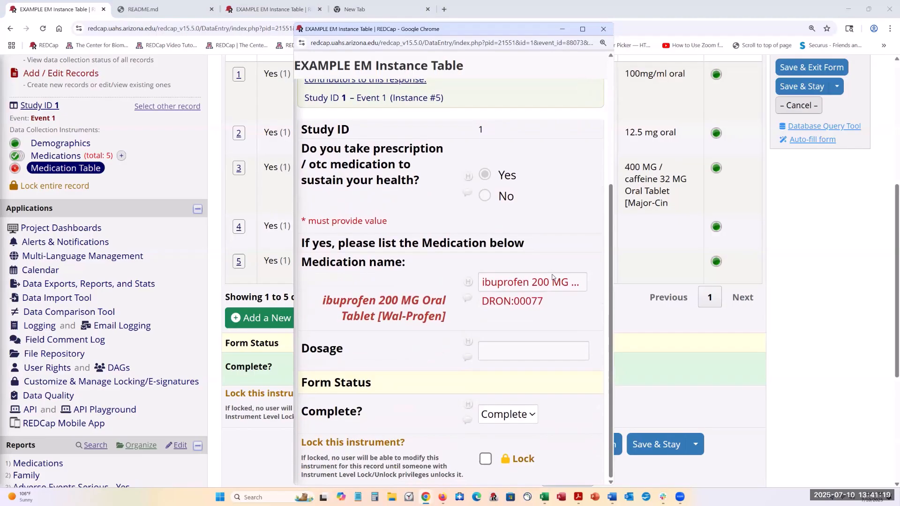
left_click(522, 415)
left_click(518, 408)
scroll(554, 271, "up", 4)
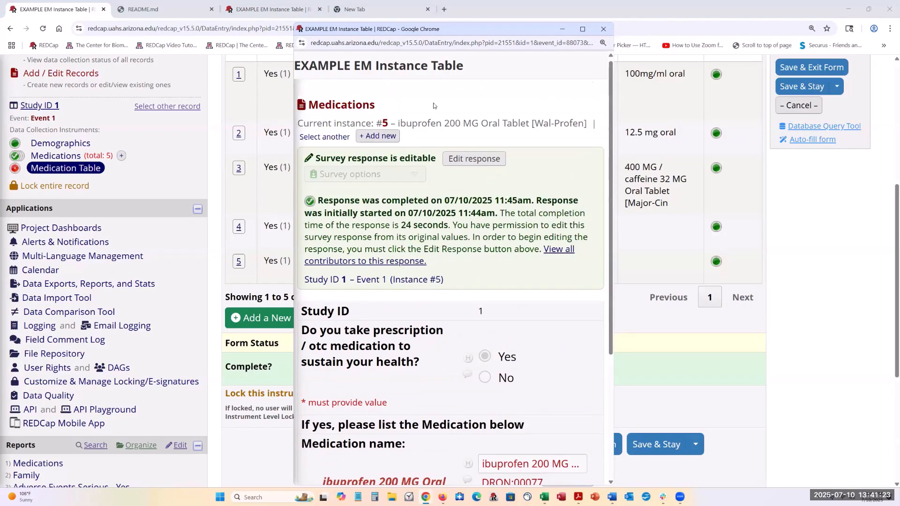
left_click(602, 31)
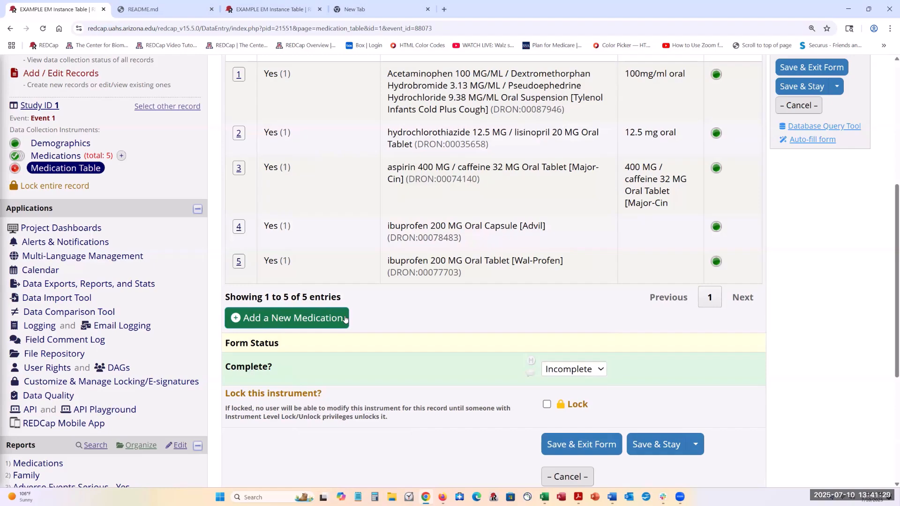
- Add a new medication from the Medication Table, answering Yes to taking medication, save it as Incomplete, and close the entry window
scroll(346, 319, "up", 2)
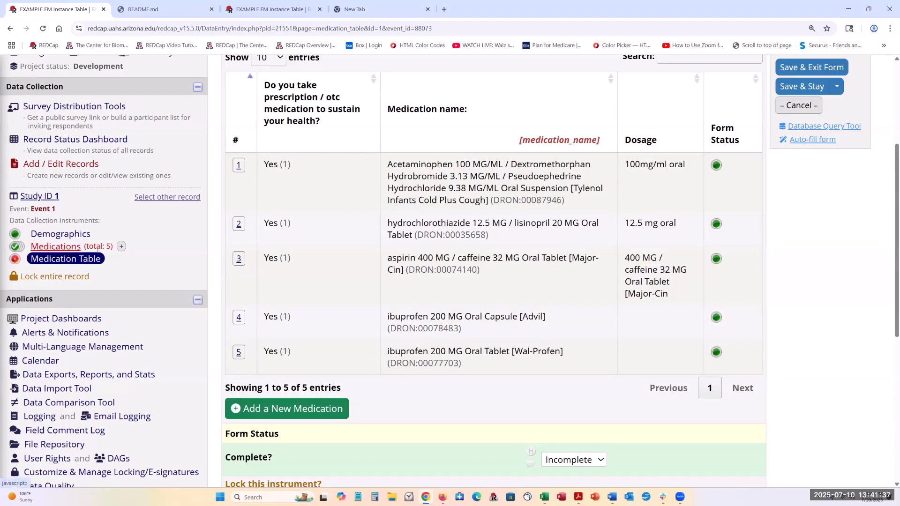
left_click(318, 410)
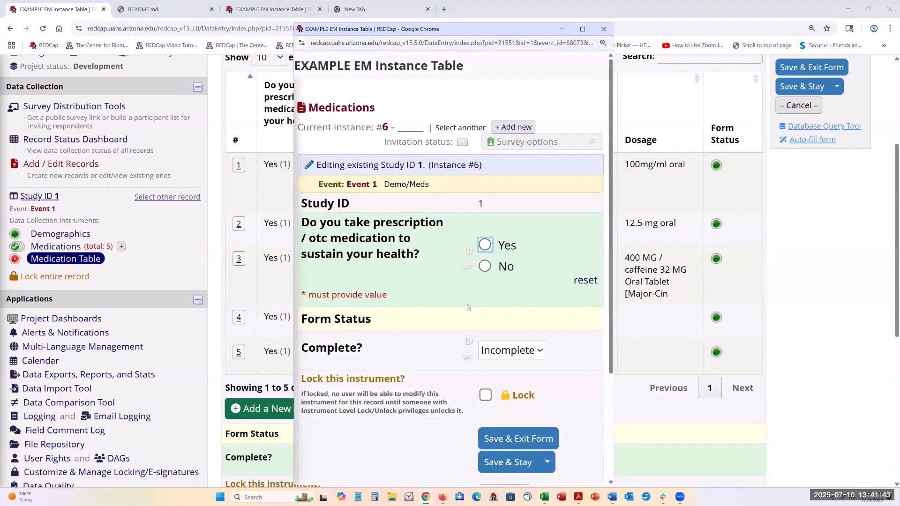
left_click(486, 245)
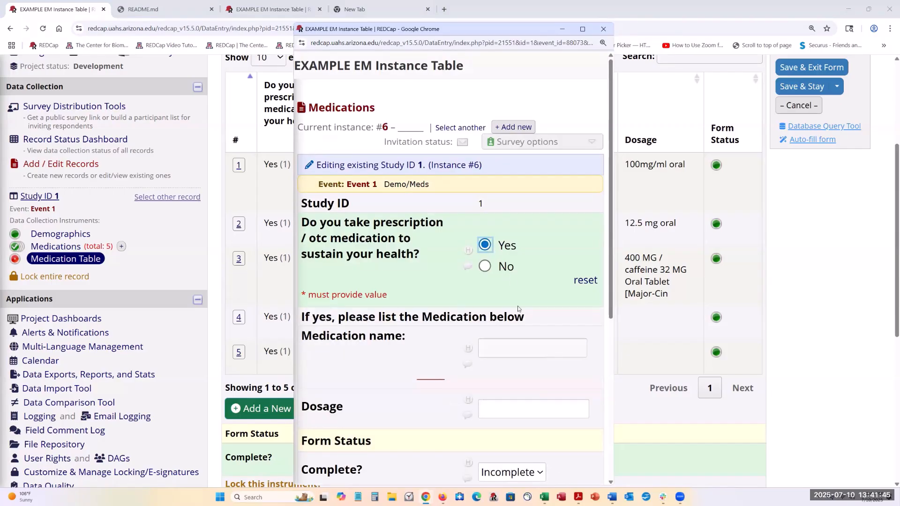
scroll(516, 311, "down", 2)
scroll(516, 311, "down", 2)
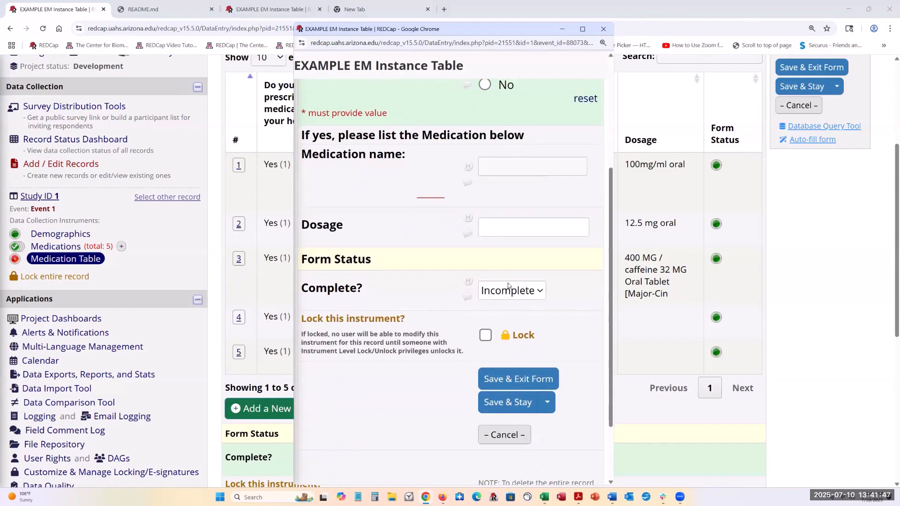
left_click(506, 404)
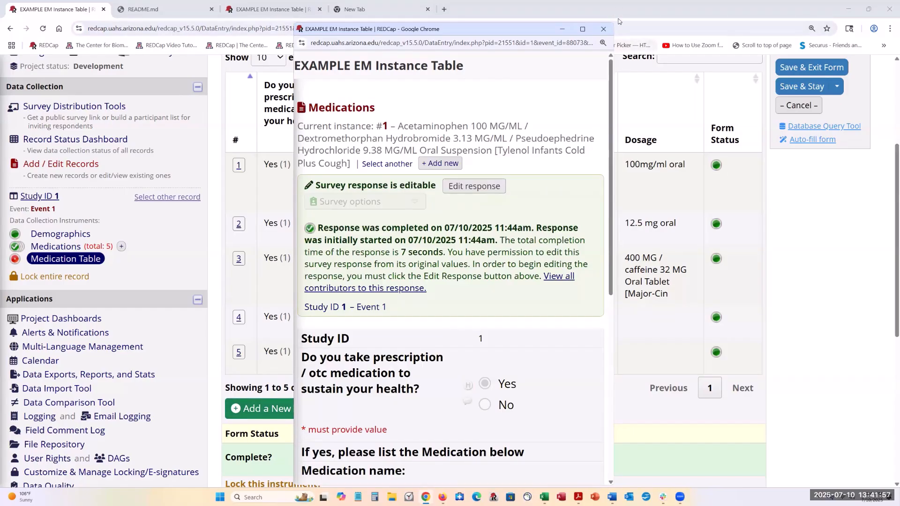
left_click(603, 28)
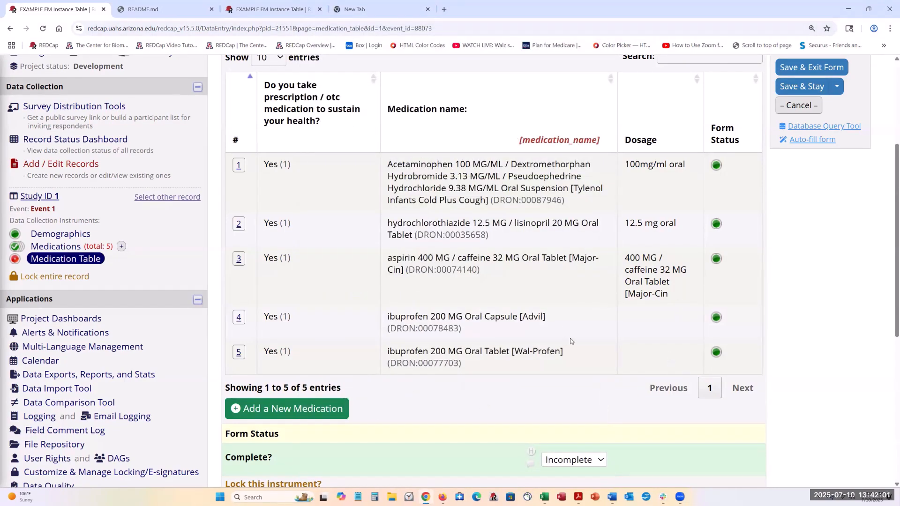
- Refresh the Medication Table page and open Medications instance 6 from the record's instance list
left_click(43, 30)
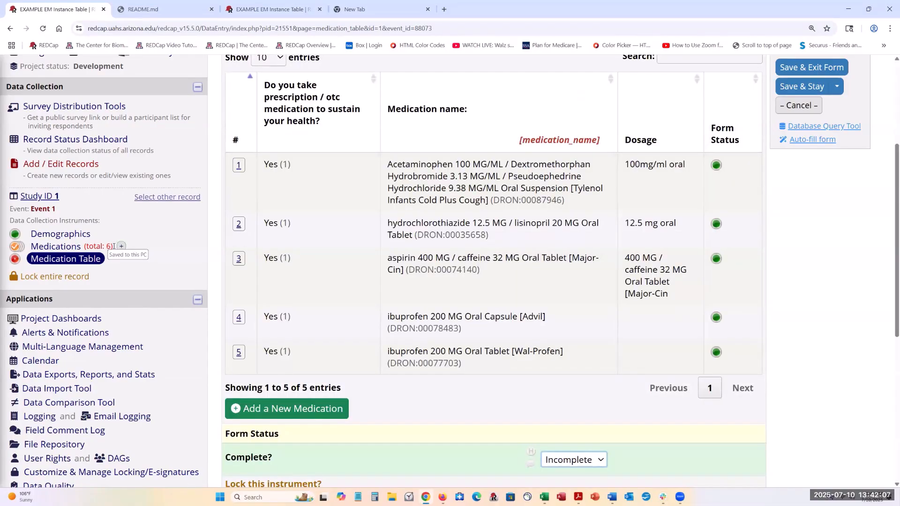
left_click(16, 247)
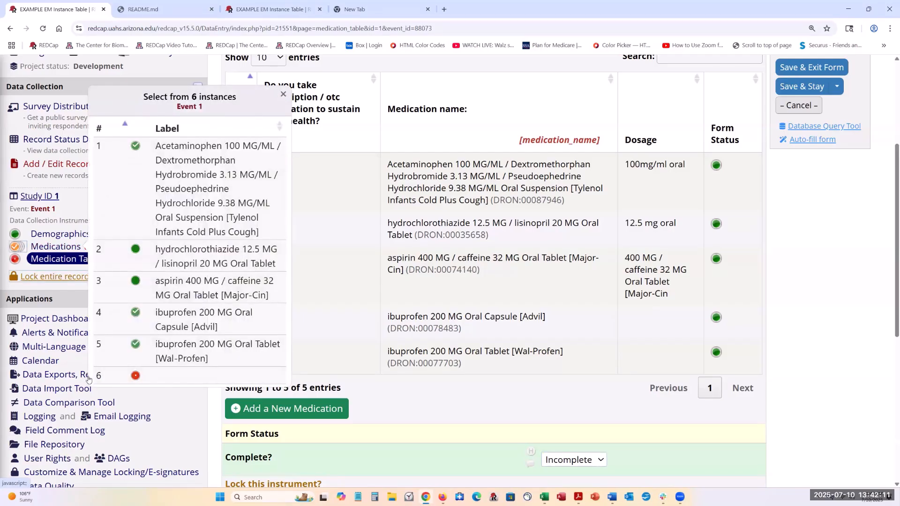
left_click(135, 376)
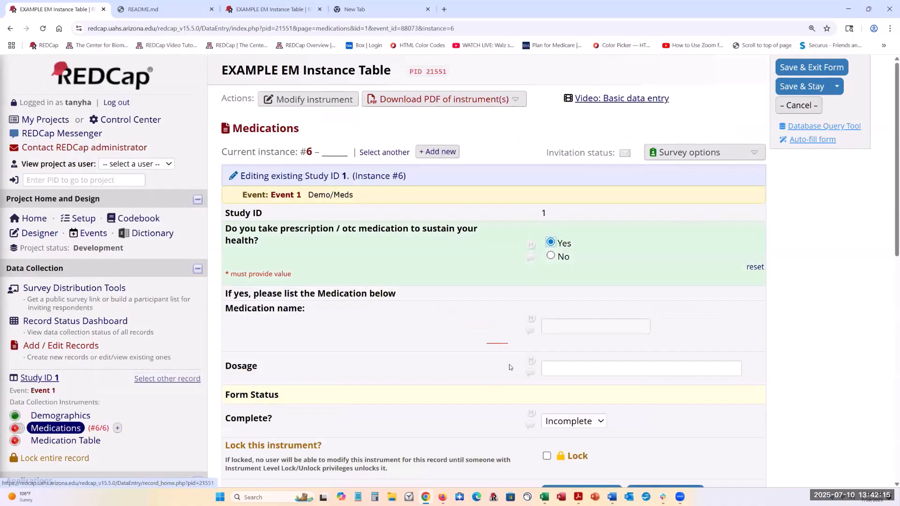
- Search the medication name field for "tyl" and select tyloxapol 1.25 MG/ML Inhalant Solution for instance 6
left_click(600, 328)
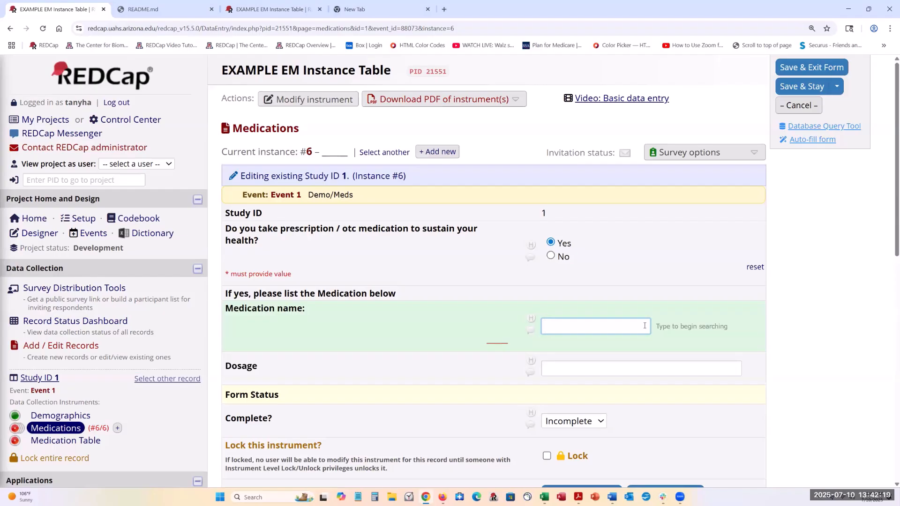
type("tyle")
key("BackSpace")
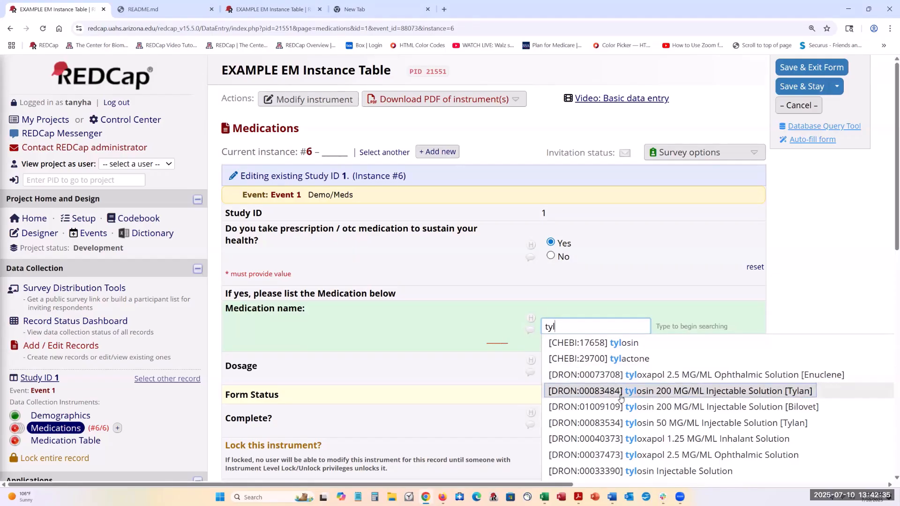
left_click(624, 440)
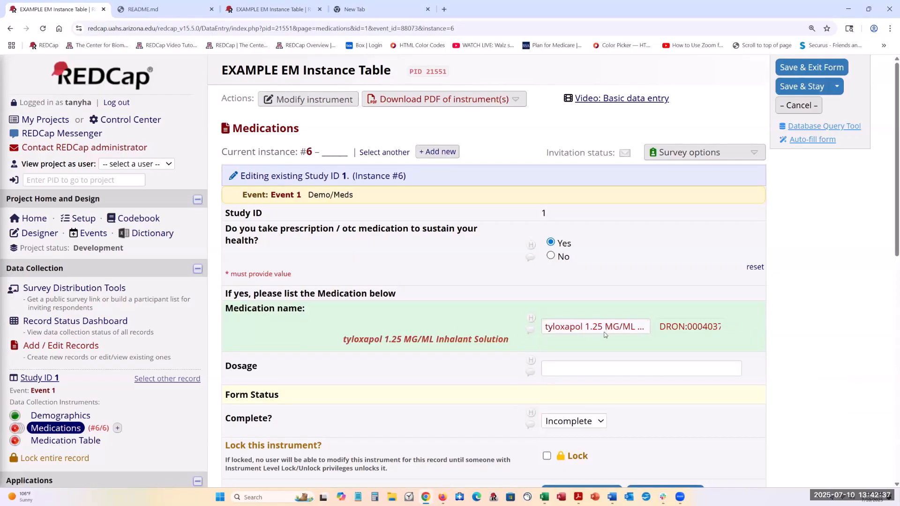
- Copy "1.25 MG/ML Inhalant Solution" from the displayed medication name into the Dosage field of instance 6
left_click_drag(513, 342, 386, 342)
key("ctrl+c")
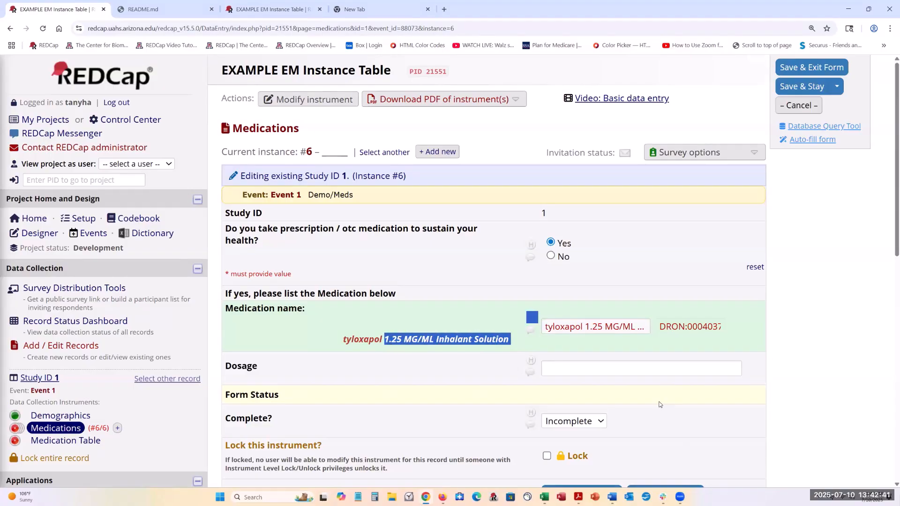
left_click(606, 365)
key("ctrl+v")
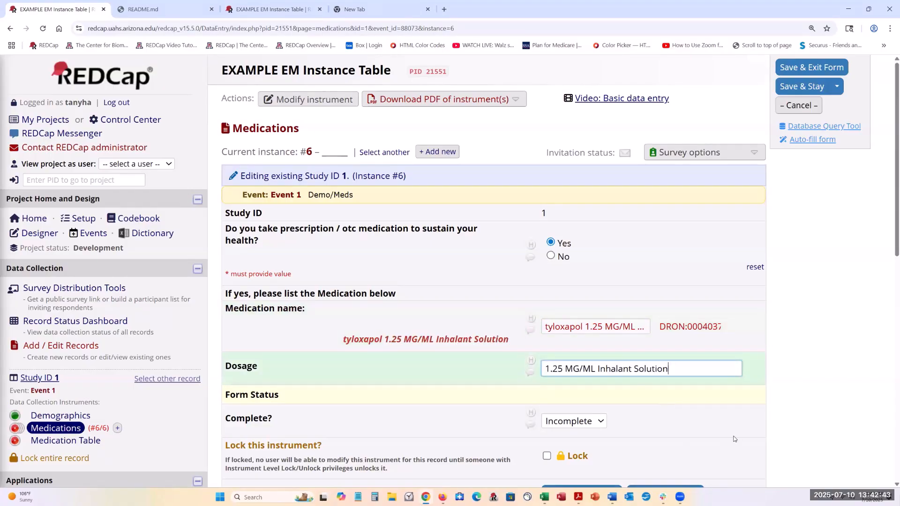
- Mark Medications instance 6 as Complete, then save and exit the form
scroll(610, 365, "down", 2)
left_click(576, 330)
left_click(575, 380)
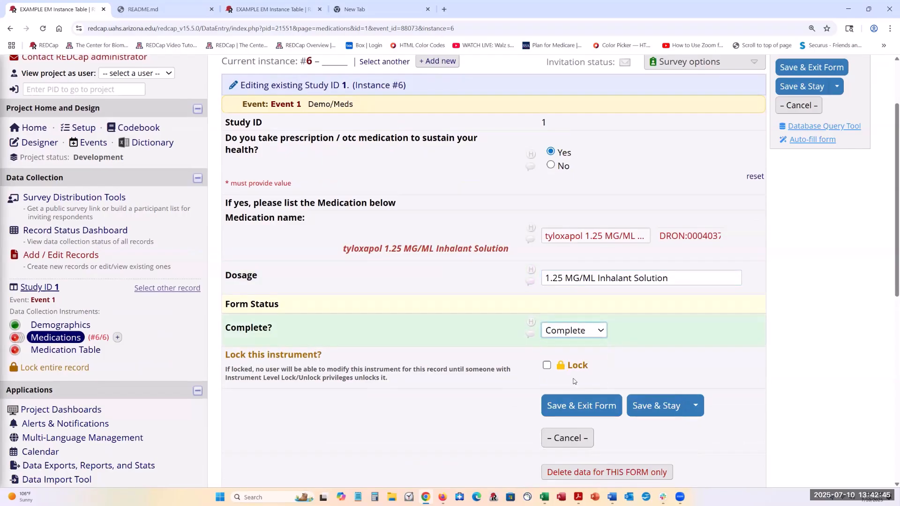
left_click(566, 406)
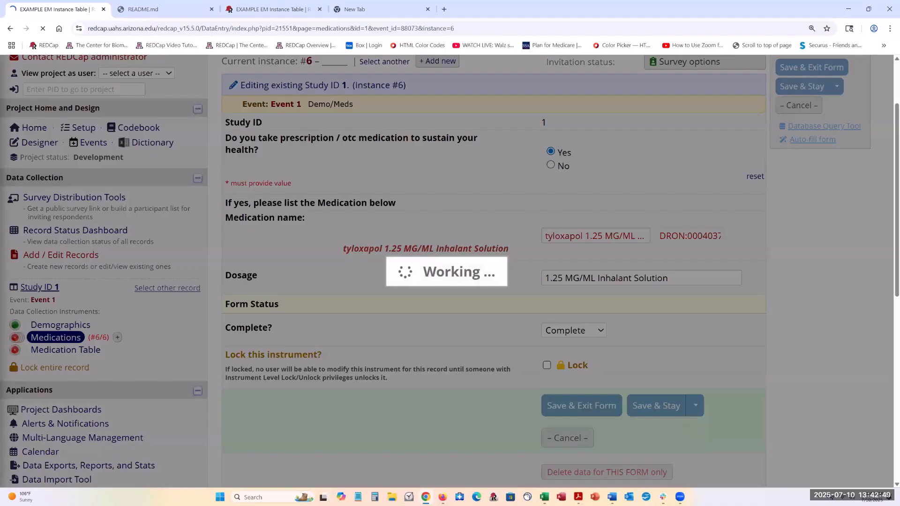
- Review the Medication Table form to check the tyloxapol entry, its dosage and the form statuses of all instances
scroll(175, 343, "down", 1)
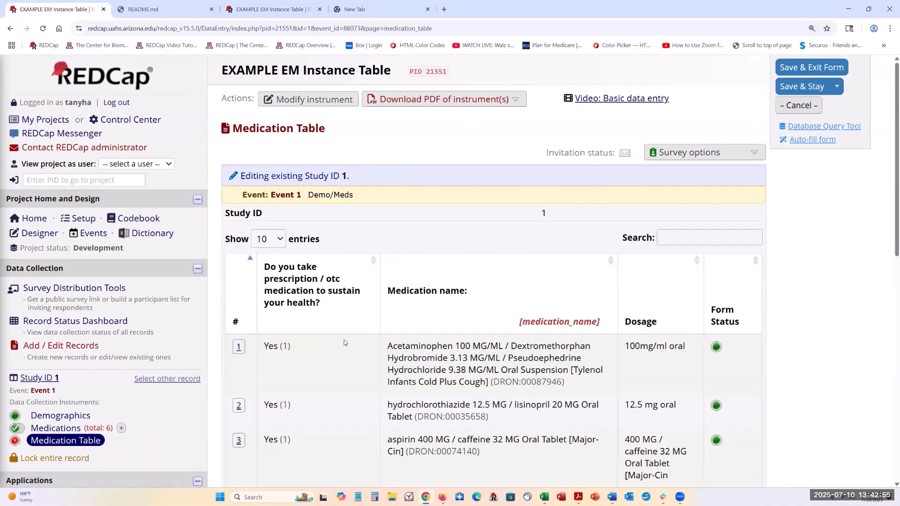
scroll(341, 340, "down", 2)
scroll(342, 343, "down", 3)
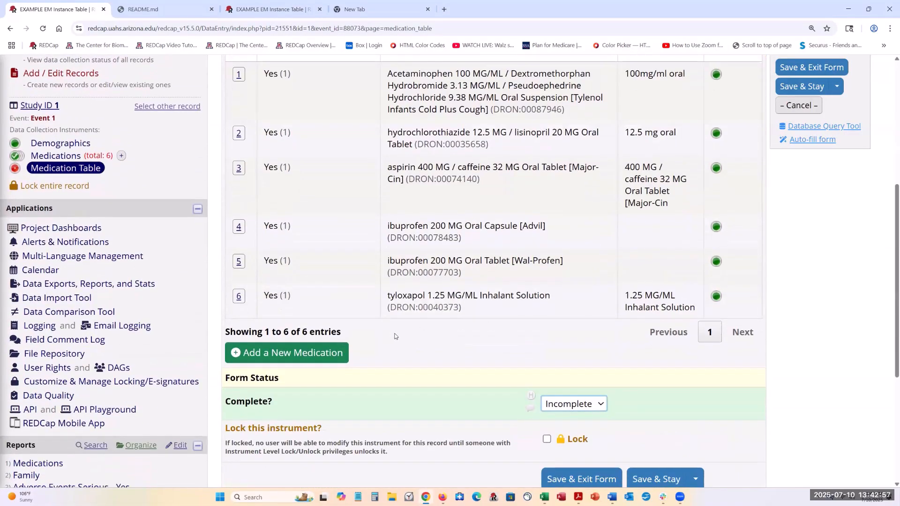
scroll(342, 373, "up", 1)
scroll(317, 356, "down", 1)
scroll(280, 367, "up", 3)
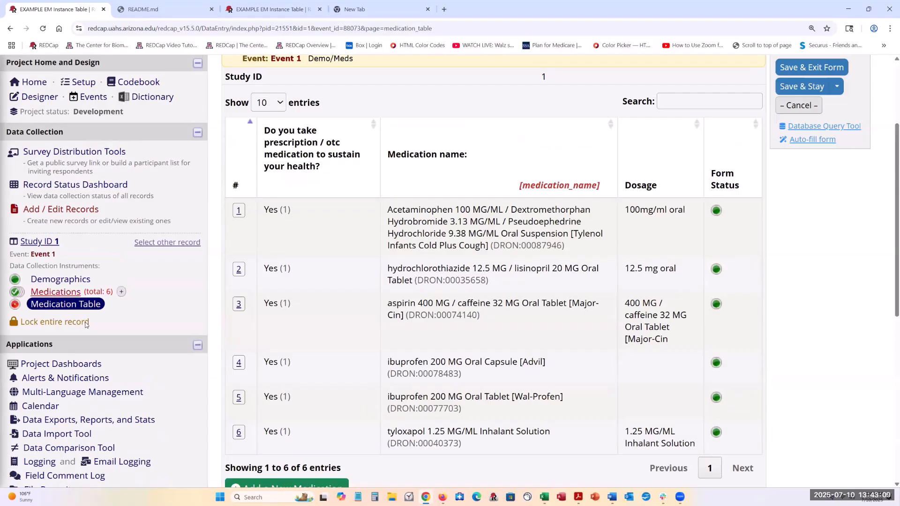
- Switch to the other browser copy of the Medication Table form and open it as a survey
left_click(269, 10)
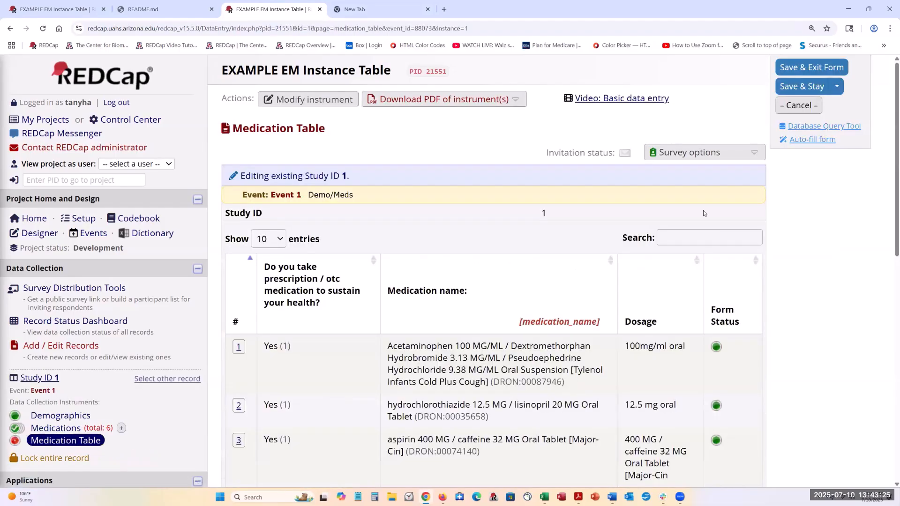
left_click(684, 154)
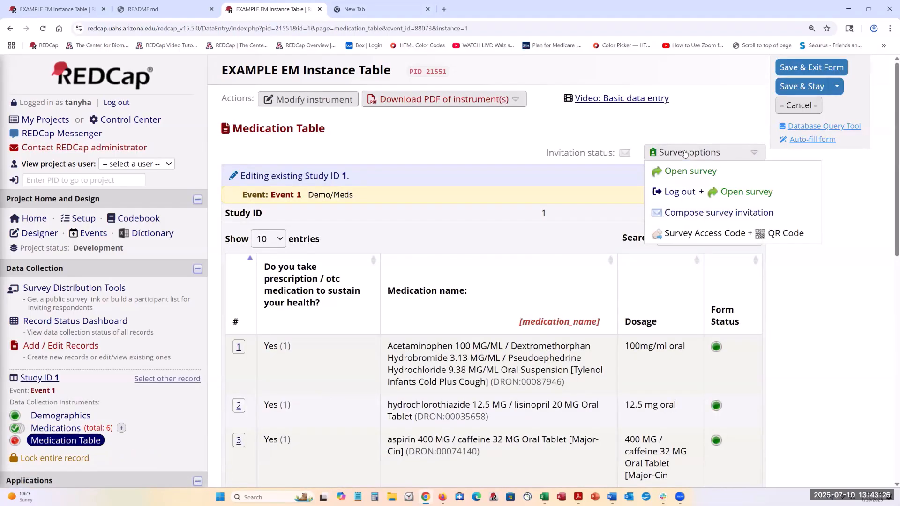
left_click(686, 177)
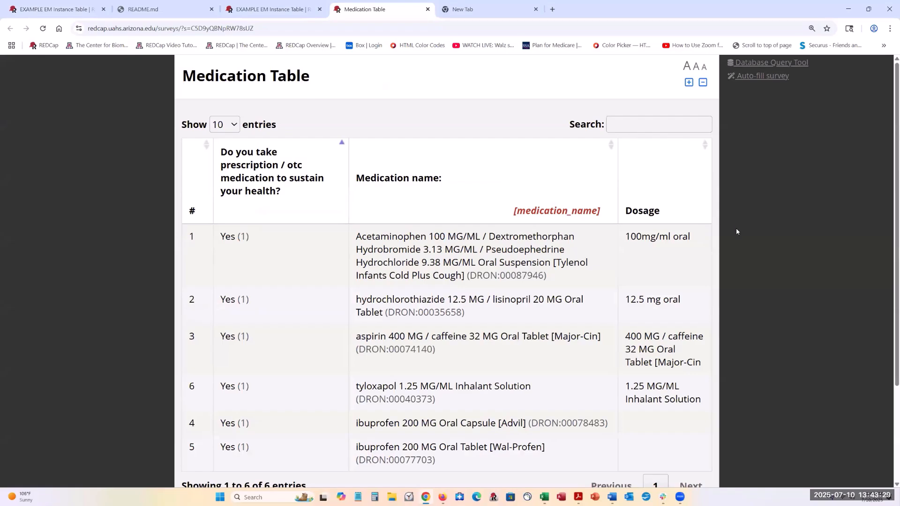
- Examine how the medication instances, table columns and available controls appear in the survey view of the Medication Table
scroll(736, 228, "down", 3)
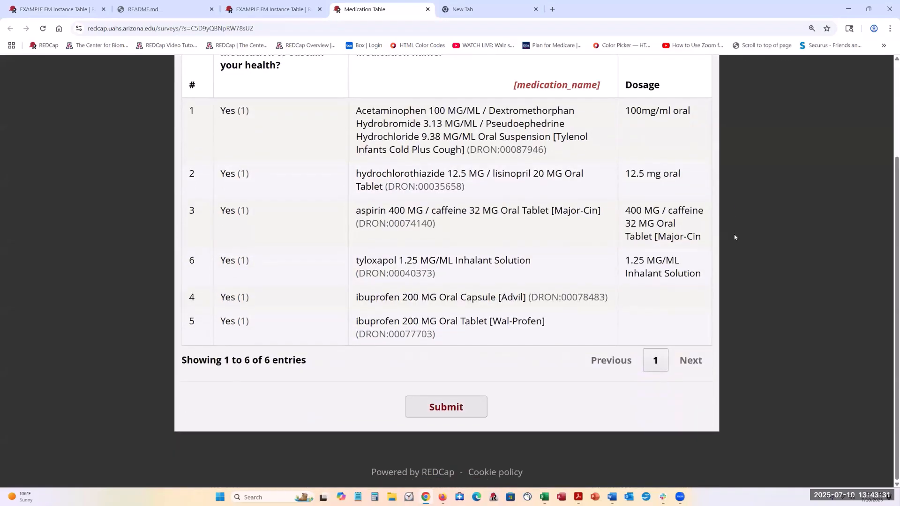
scroll(735, 234, "up", 3)
scroll(746, 242, "down", 2)
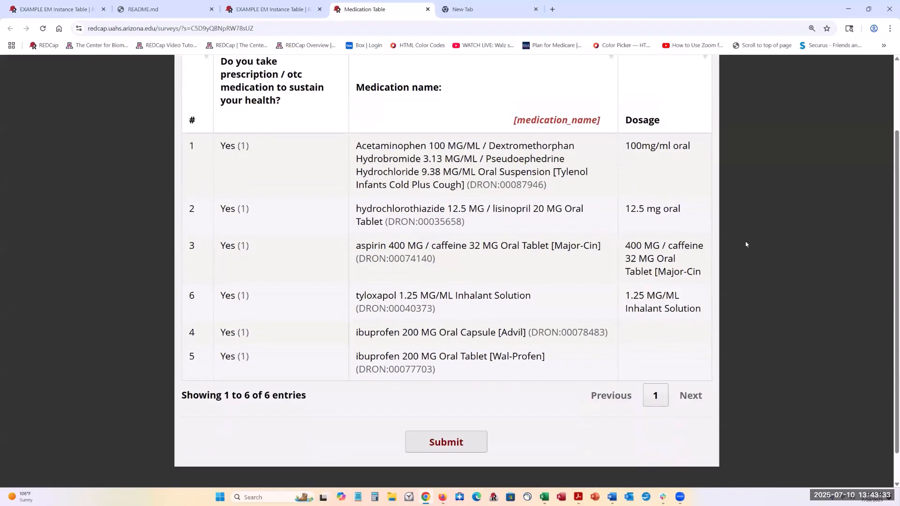
scroll(746, 244, "down", 2)
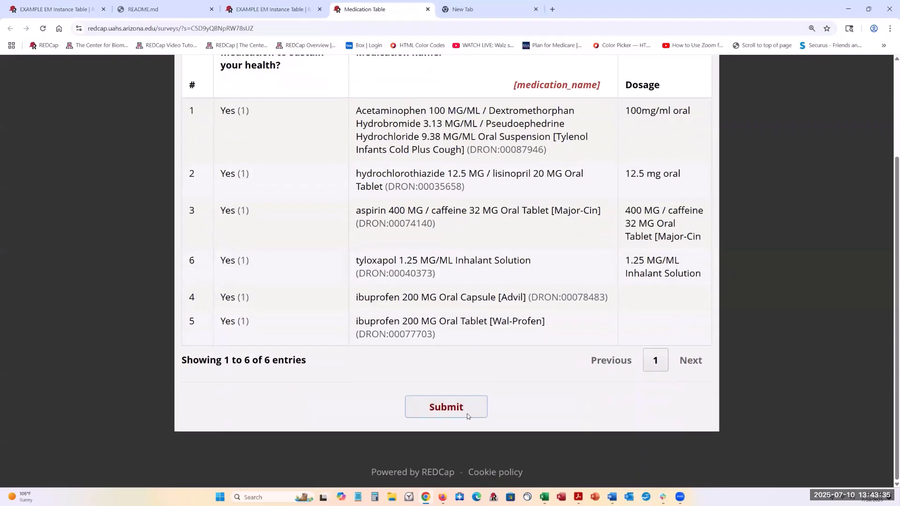
scroll(467, 413, "up", 3)
scroll(467, 416, "down", 3)
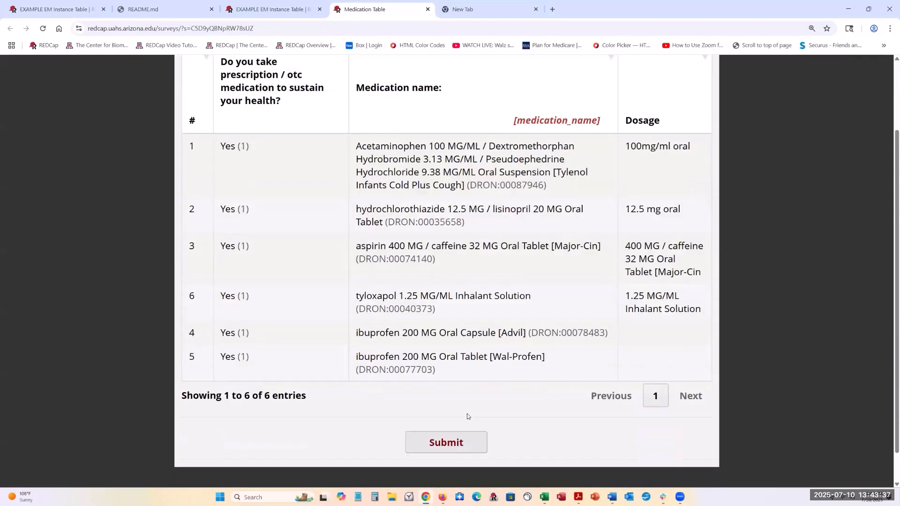
scroll(461, 413, "up", 3)
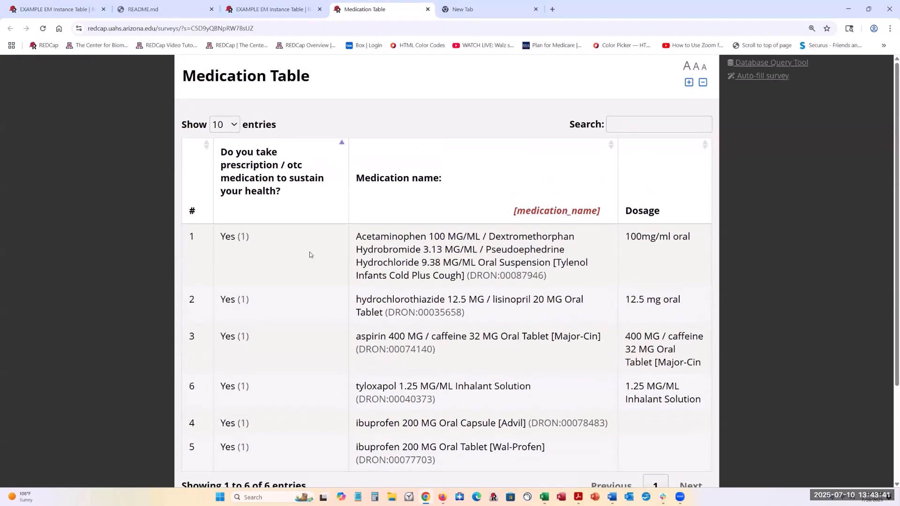
- Submit and close the Medication Table survey, then dismiss the recommendation to leave the data entry page
scroll(311, 254, "down", 3)
left_click(442, 414)
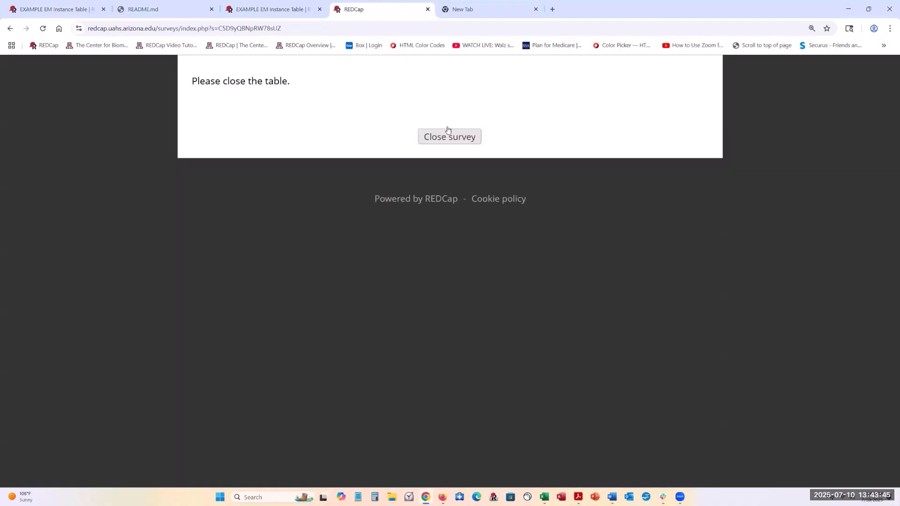
left_click(450, 136)
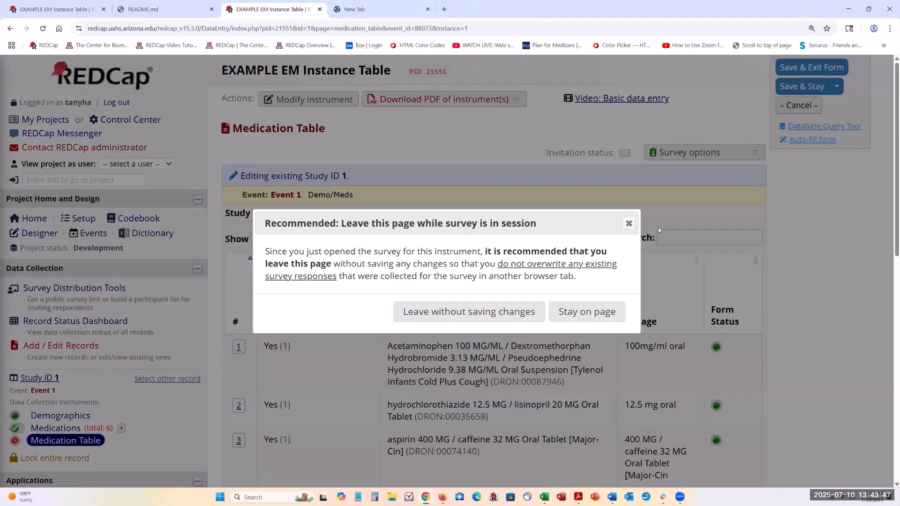
left_click(629, 223)
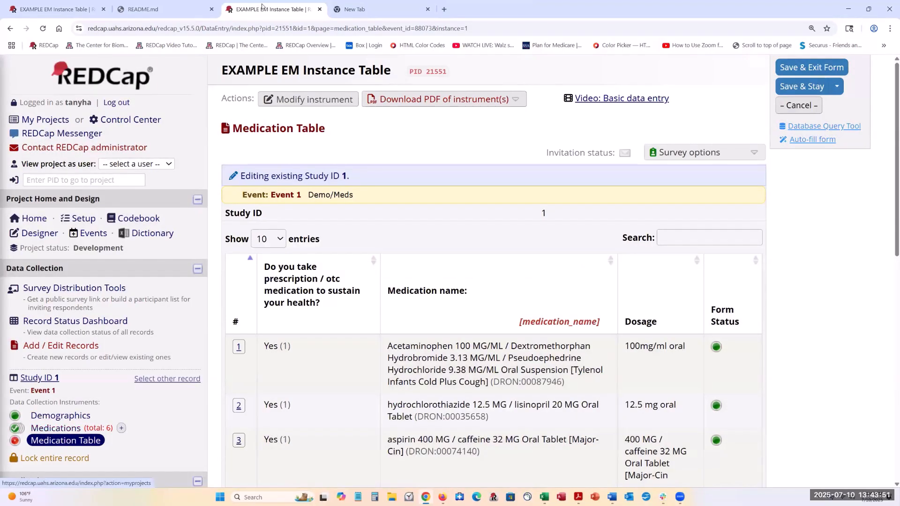
- Open the Online Designer and check the repeating marker beside the Medications instrument
left_click(45, 235)
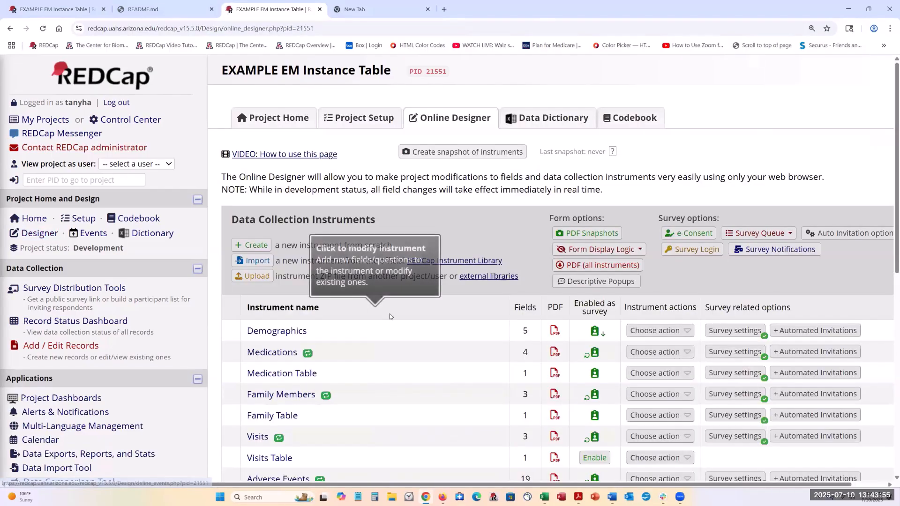
scroll(371, 244, "down", 2)
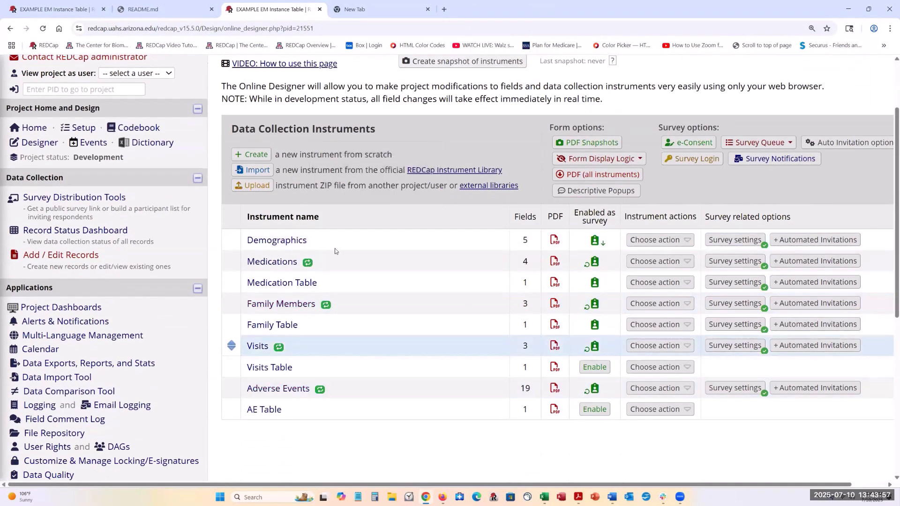
mouse_move(307, 263)
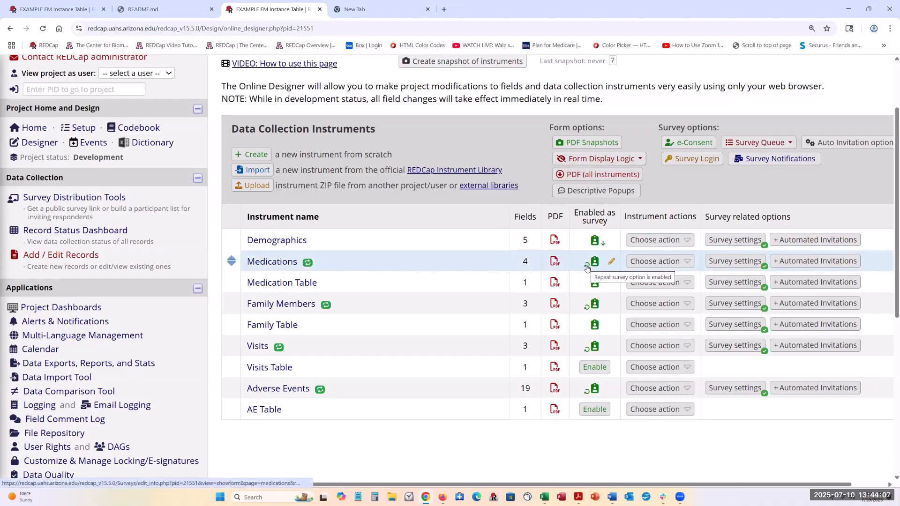
- Open the Medications survey settings and review the "Repeat the survey" option, its button text and the Survey Completion Text
left_click(741, 262)
scroll(701, 276, "down", 15)
scroll(701, 275, "down", 16)
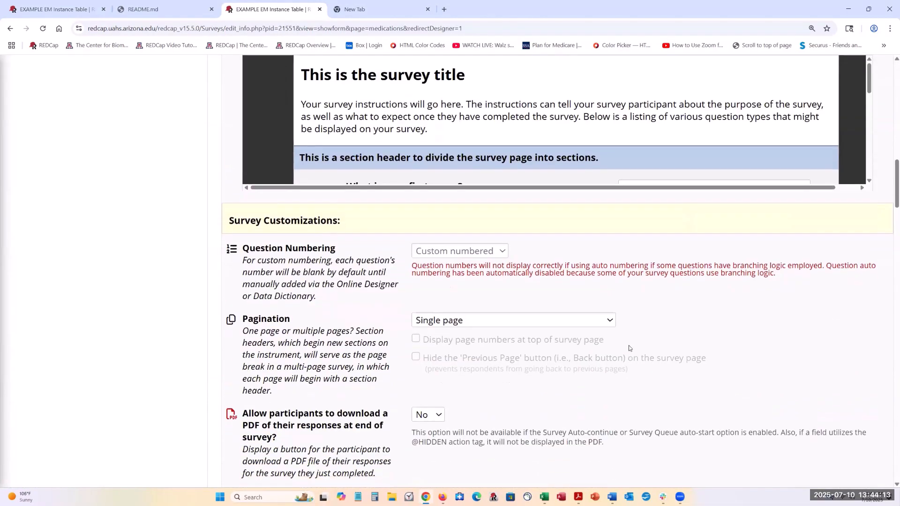
scroll(632, 344, "down", 14)
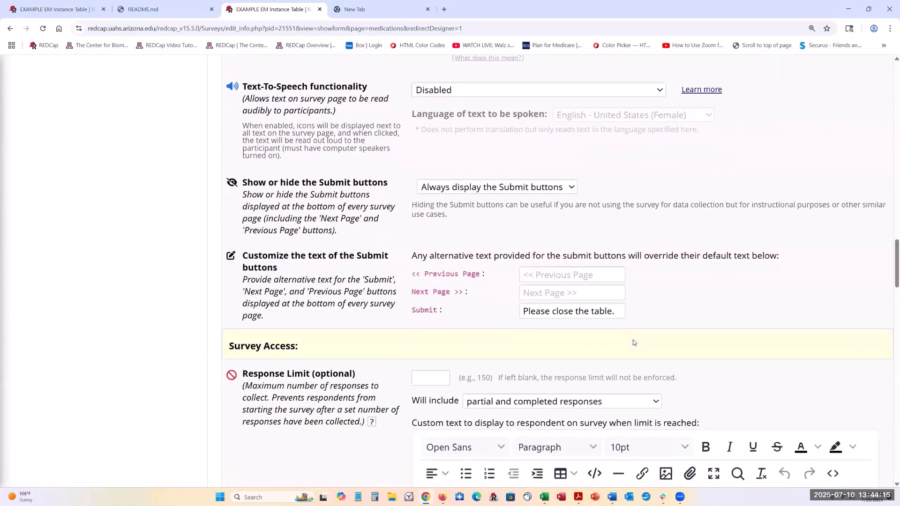
scroll(632, 343, "down", 14)
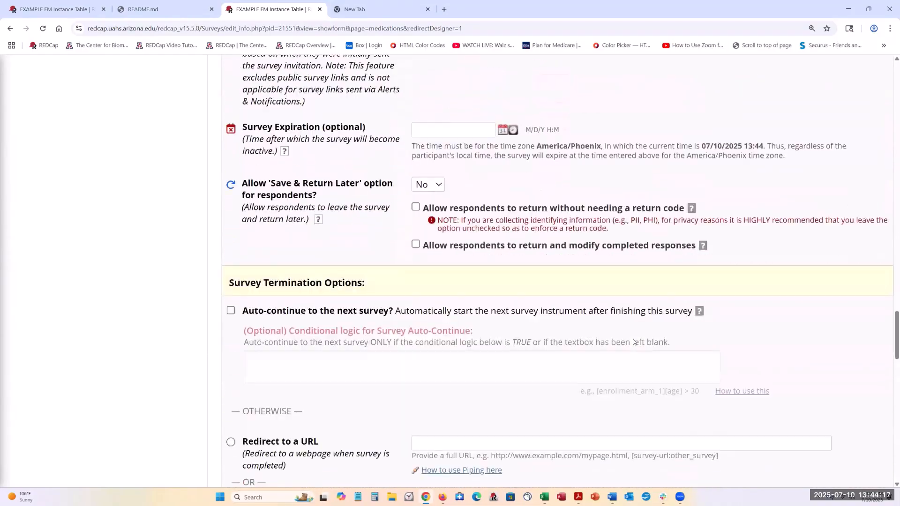
scroll(517, 304, "down", 2)
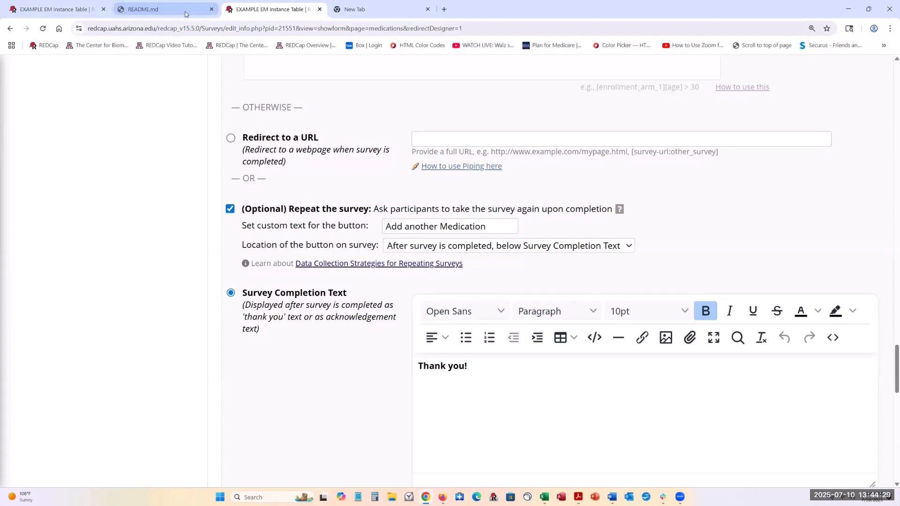
- Save the Medications survey settings with the "Add another Medication" repeat option enabled
scroll(808, 136, "up", 3)
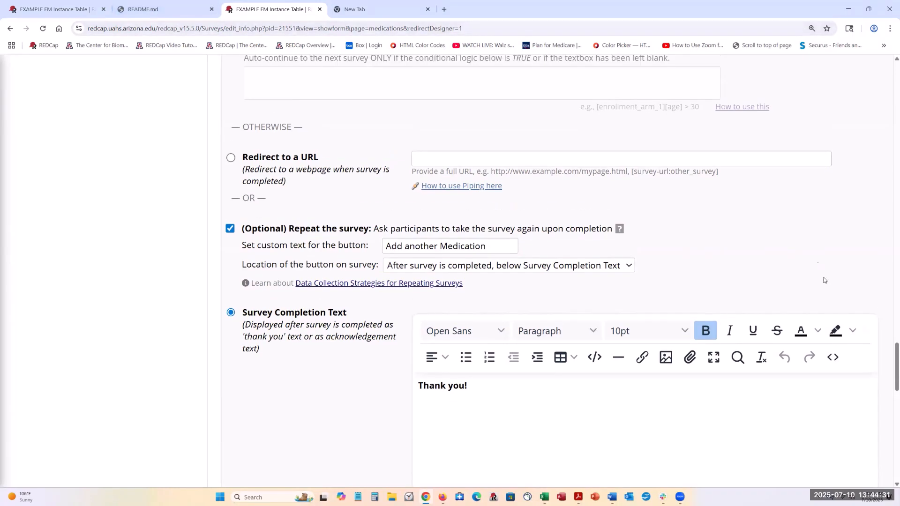
scroll(523, 330, "down", 12)
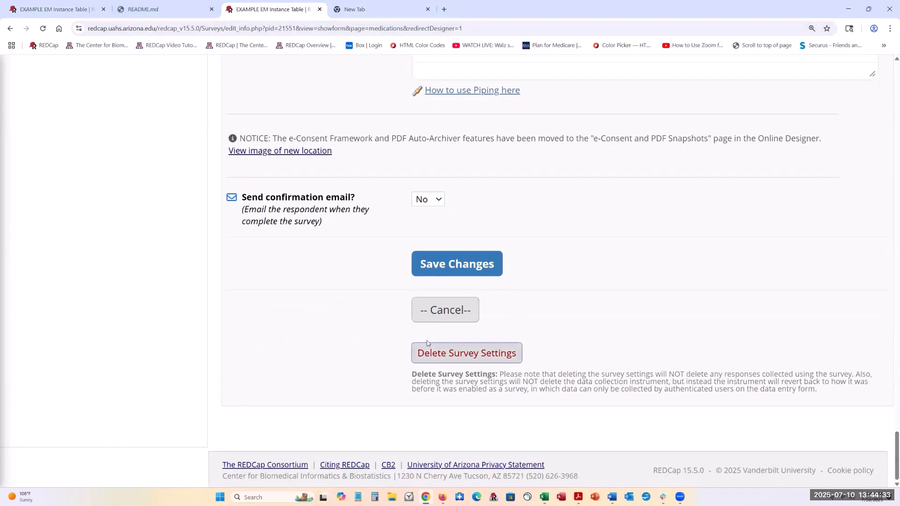
left_click(451, 274)
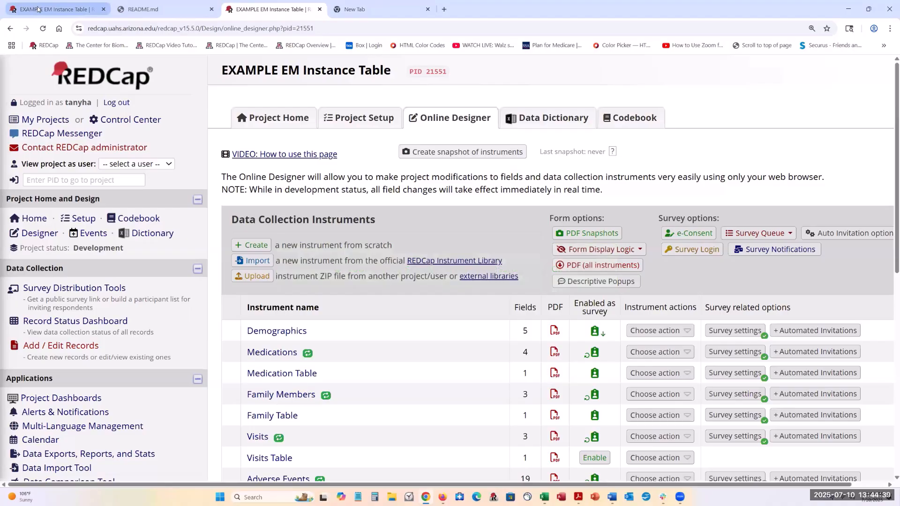
- Return to the record's Medication Table form, open its survey, close the survey, and choose to stay on the form page
left_click(38, 8)
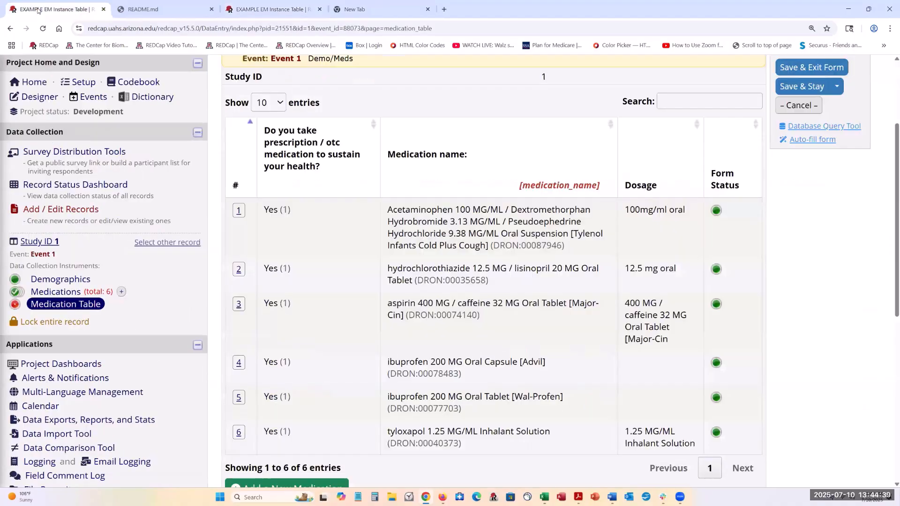
scroll(434, 315, "down", 3)
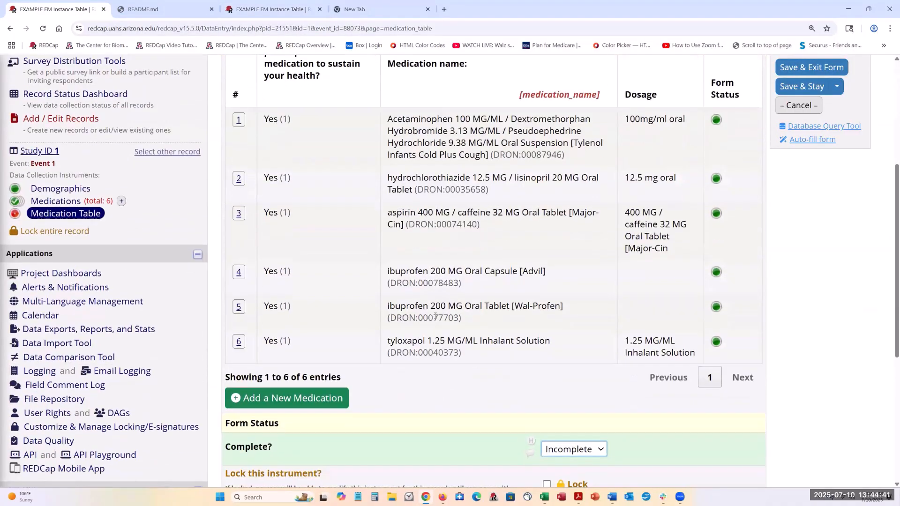
scroll(609, 211, "up", 6)
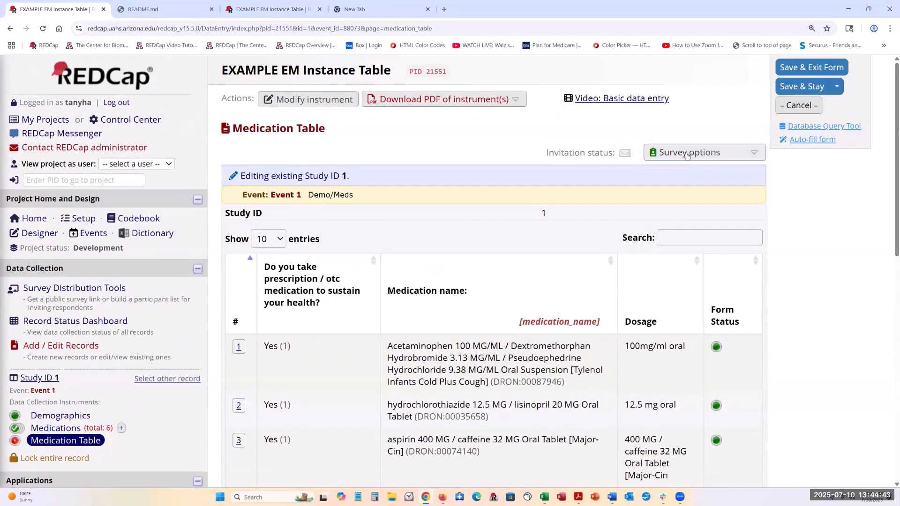
left_click(686, 156)
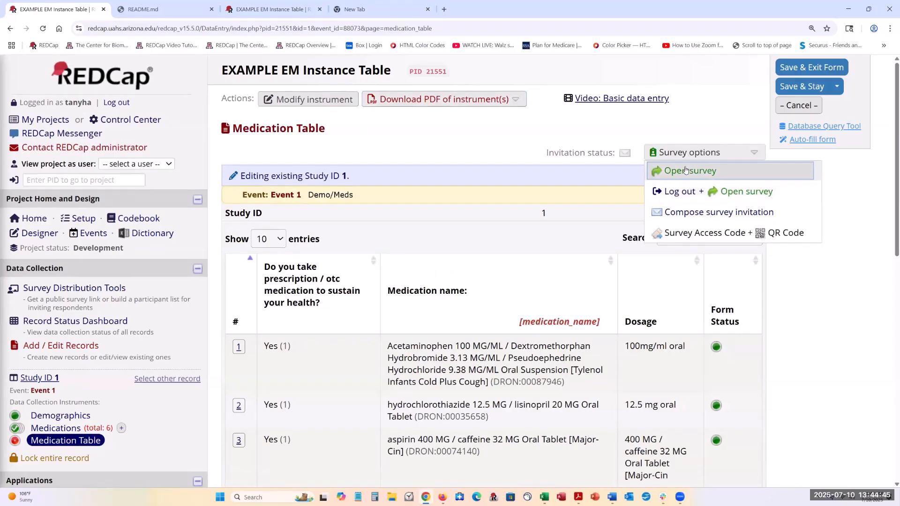
left_click(685, 171)
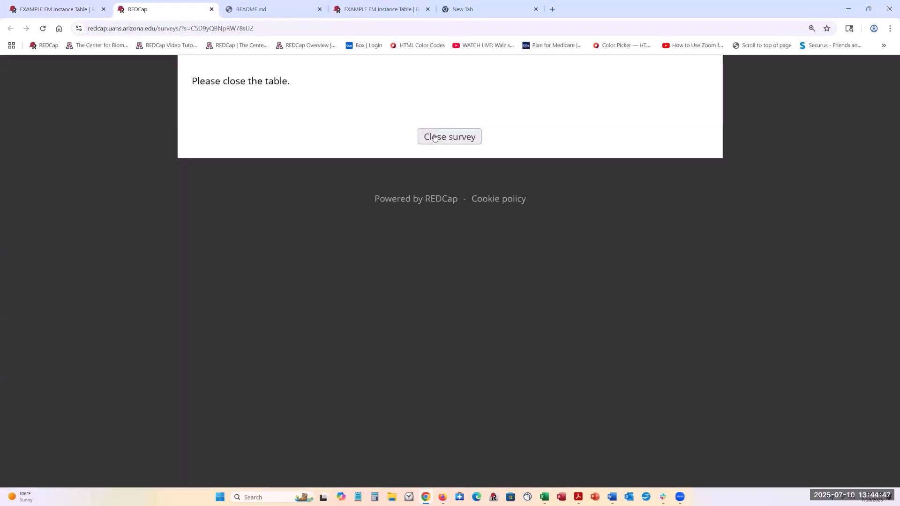
left_click(450, 136)
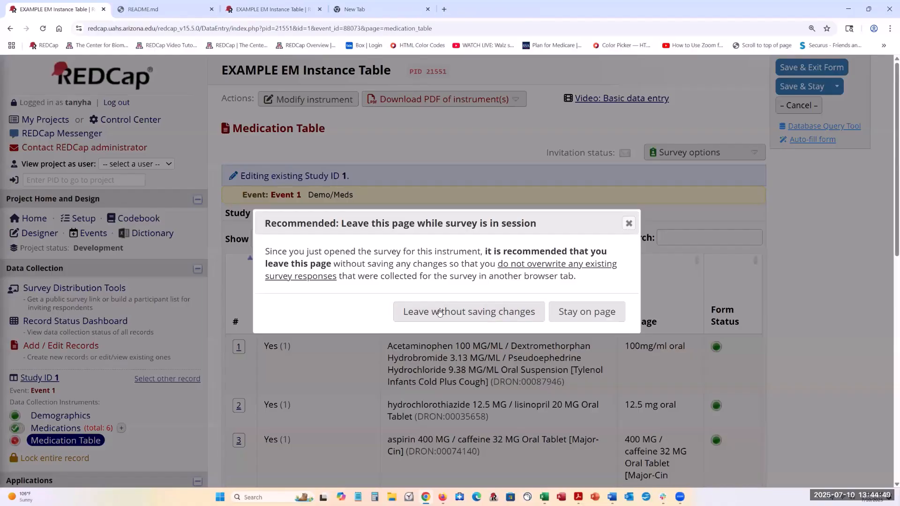
left_click(590, 313)
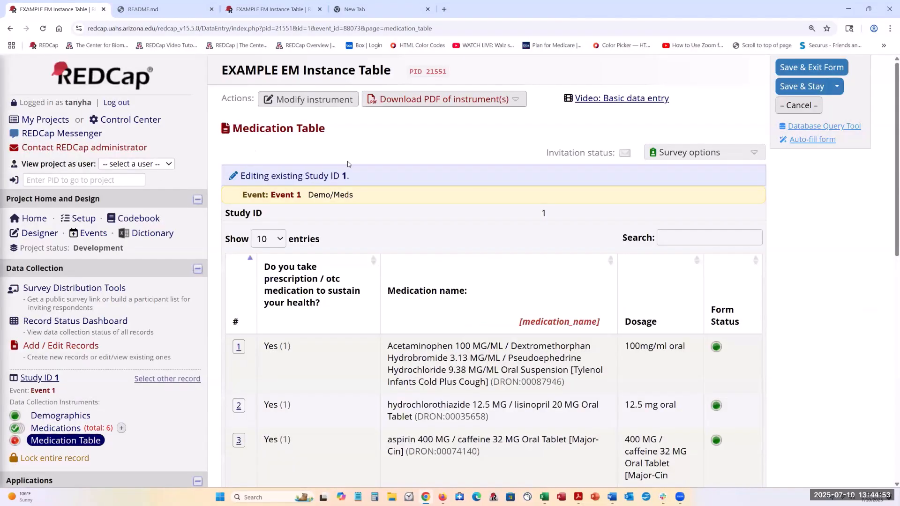
- Add a new Medications instance to the record, save it without answering the required question, and dismiss the required-field notice
left_click(59, 430)
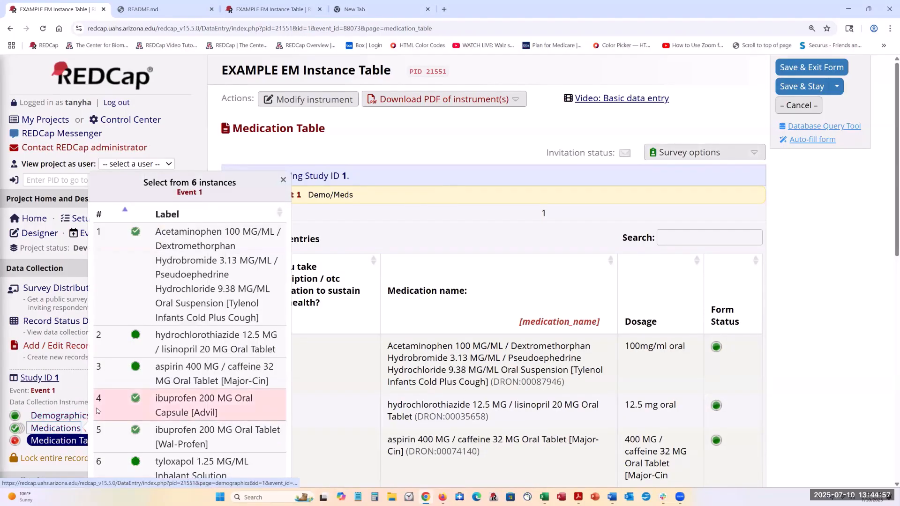
scroll(87, 419, "down", 4)
left_click(18, 248)
left_click(122, 247)
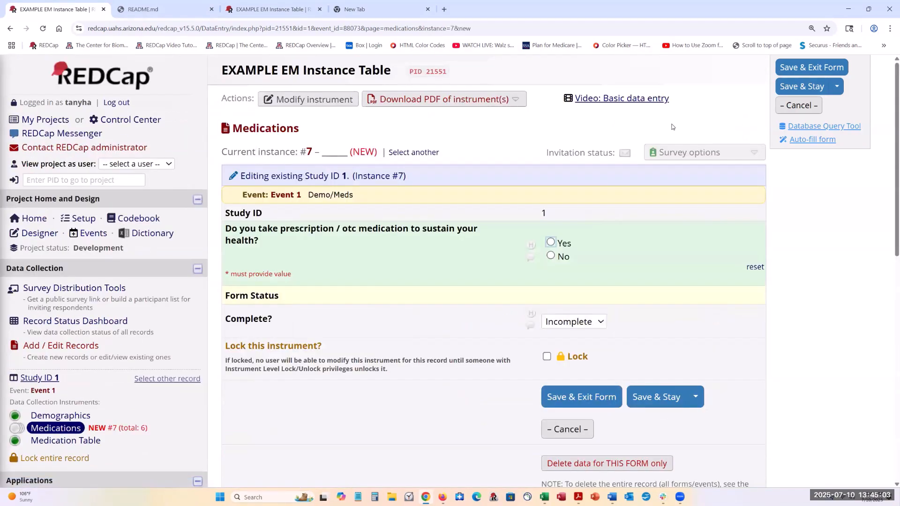
scroll(464, 203, "down", 2)
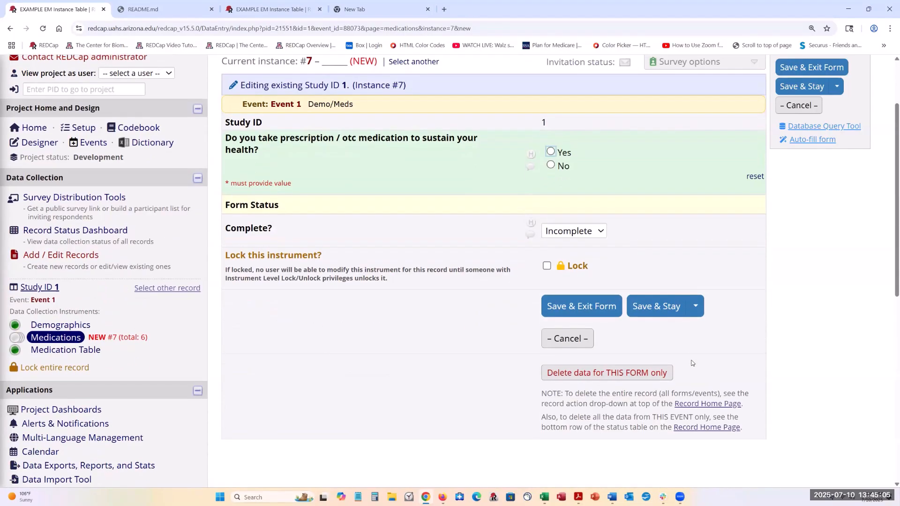
left_click(657, 307)
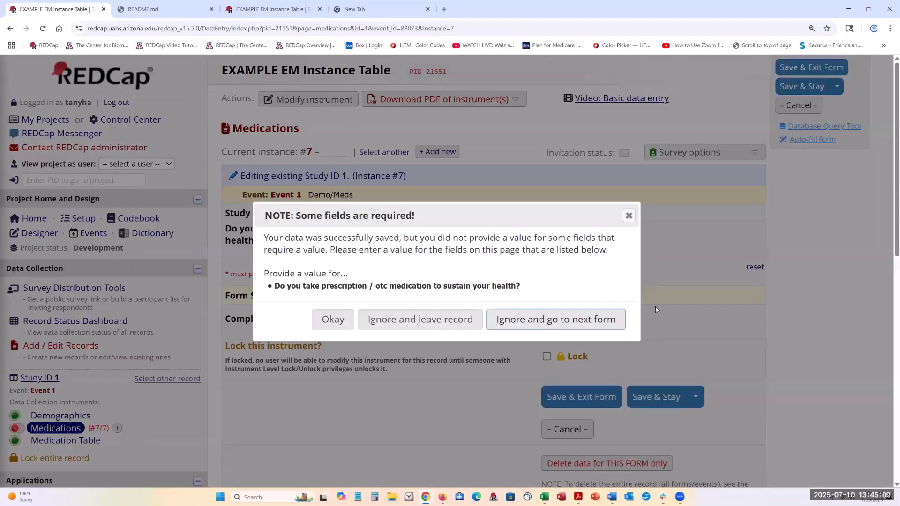
left_click(629, 215)
- Open the new instance's survey, answer Yes, choose "aspirin / lithium / quinine Oral Tablet" as the medication name, and submit it
left_click(693, 155)
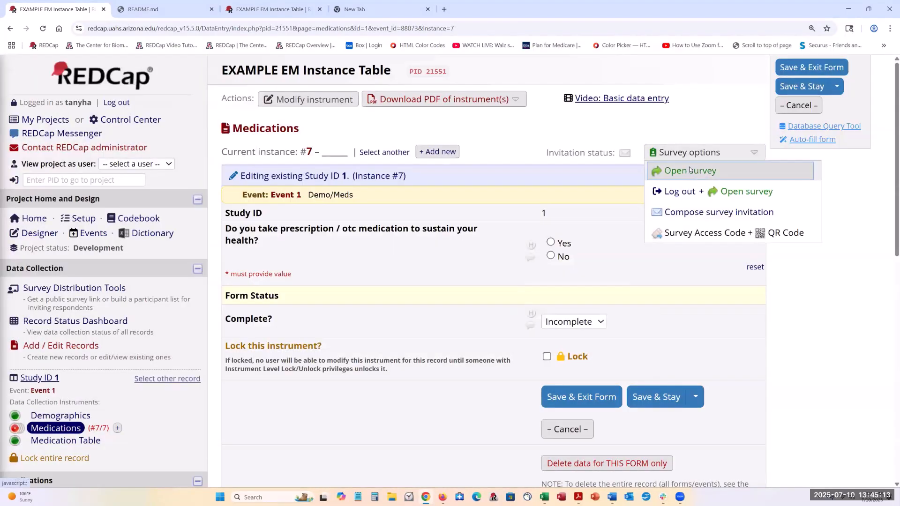
left_click(675, 169)
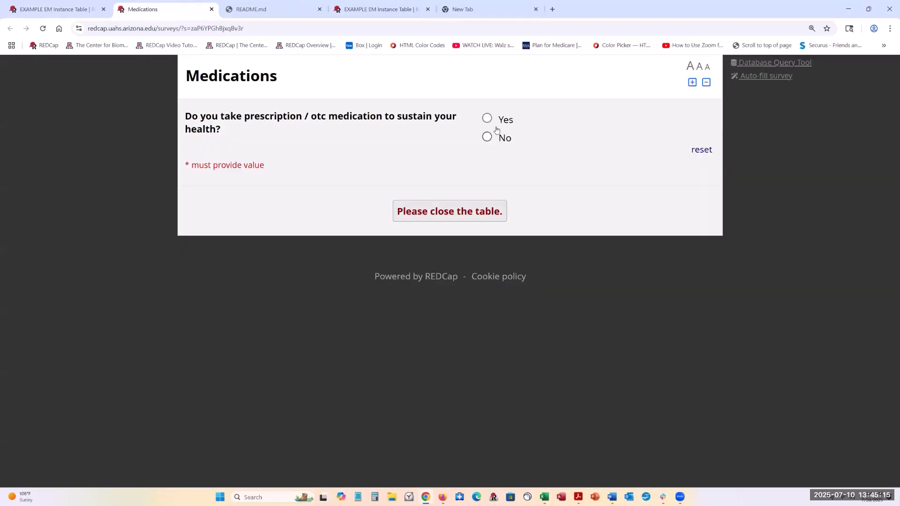
left_click(487, 118)
left_click(508, 237)
type("as")
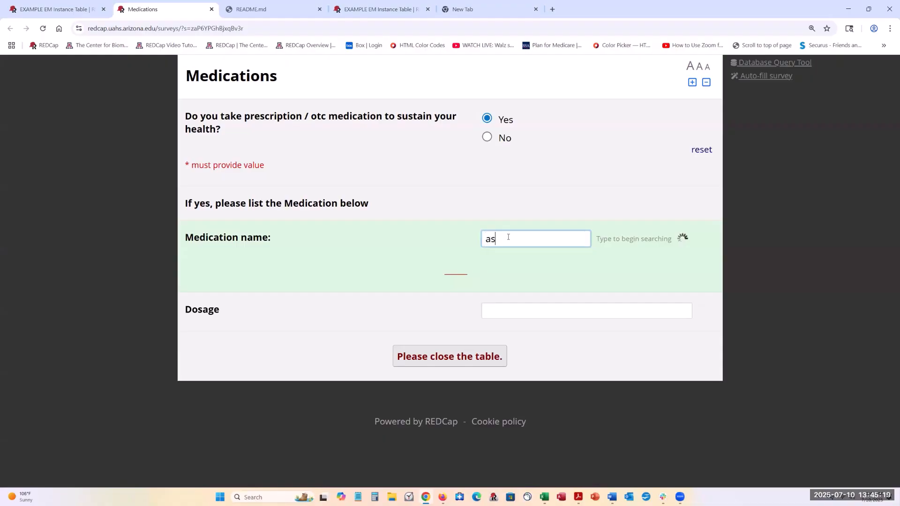
type("pir")
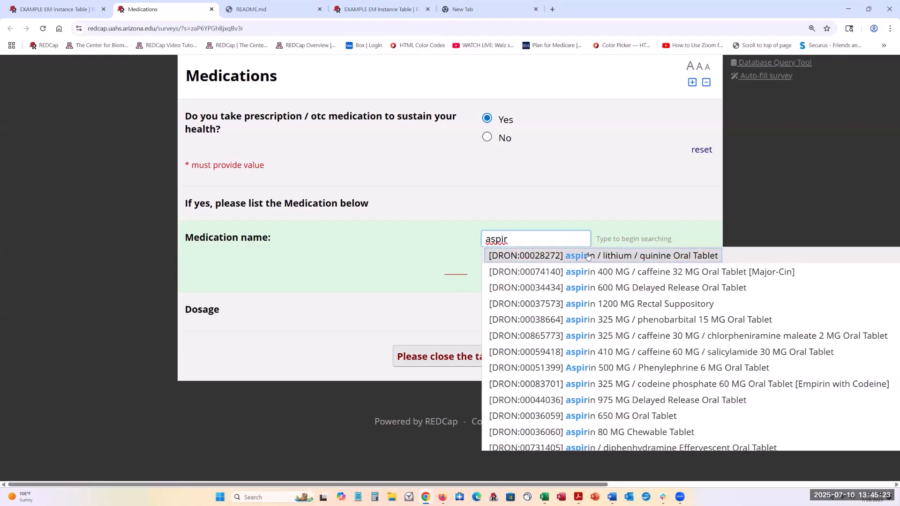
left_click(588, 256)
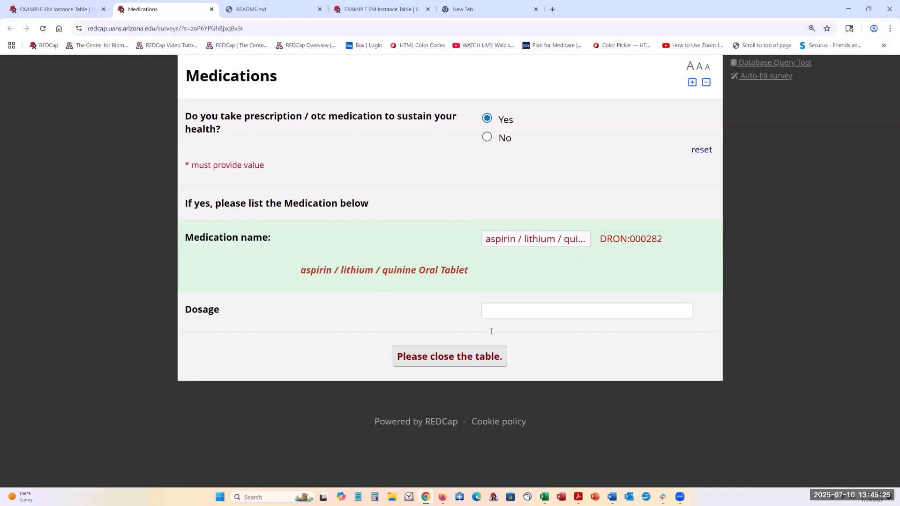
left_click(449, 359)
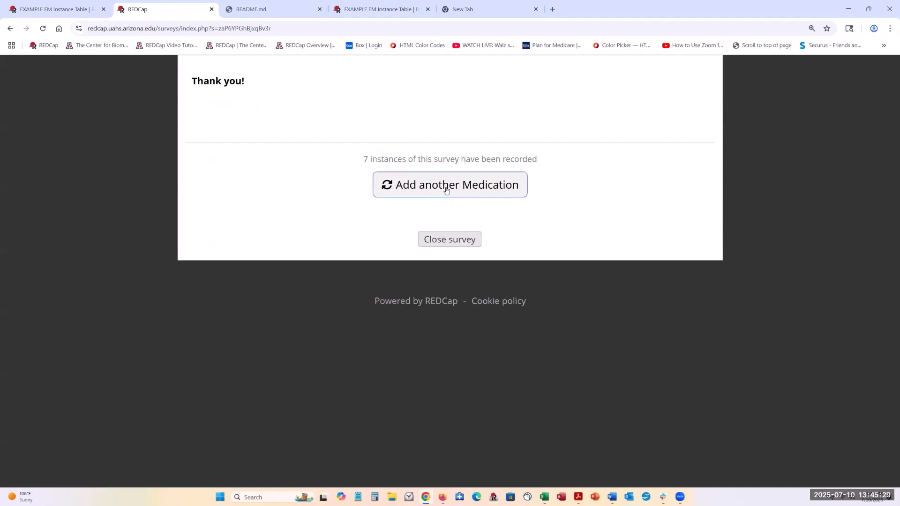
- Add another medication in the survey, answer Yes, and choose "ibuprofen 40 MG/ML Oral Suspension [Advil]" from a search for "advil"
left_click(454, 186)
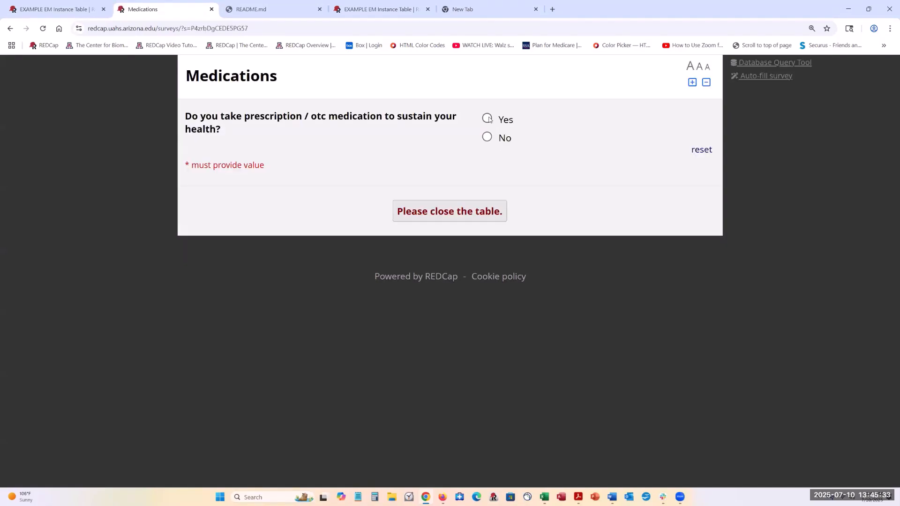
left_click(487, 118)
left_click(517, 238)
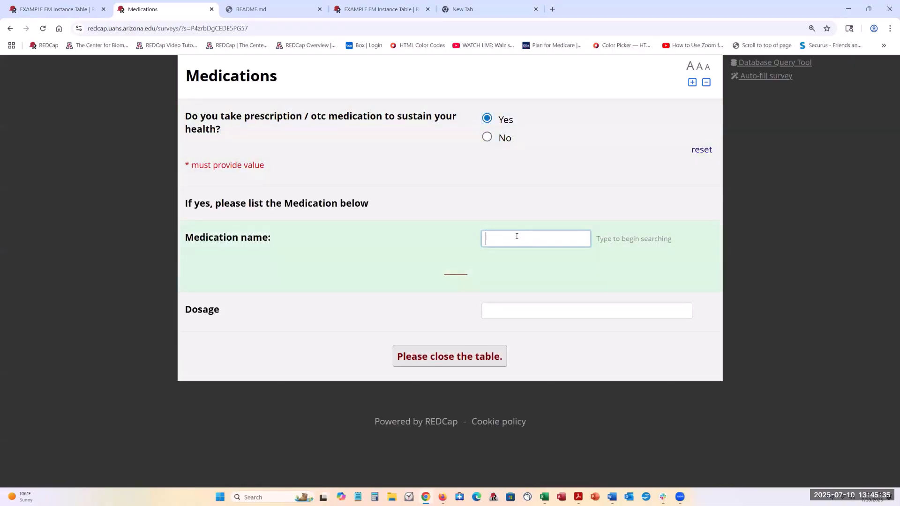
type("advil")
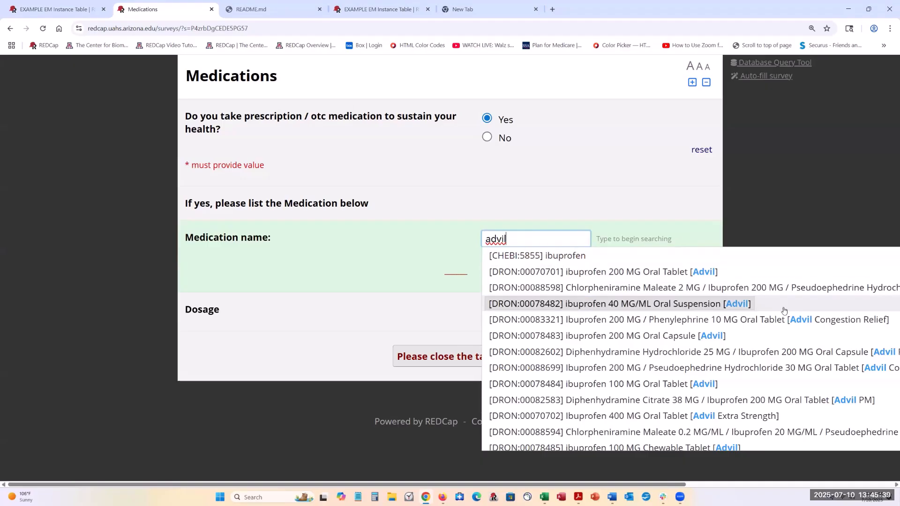
key("Return")
- Copy "40 MG/ML Oral Suspension [Advil]" from the medication name into Dosage, submit the response, and close the survey
left_click_drag(468, 271, 317, 273)
key("ctrl+c")
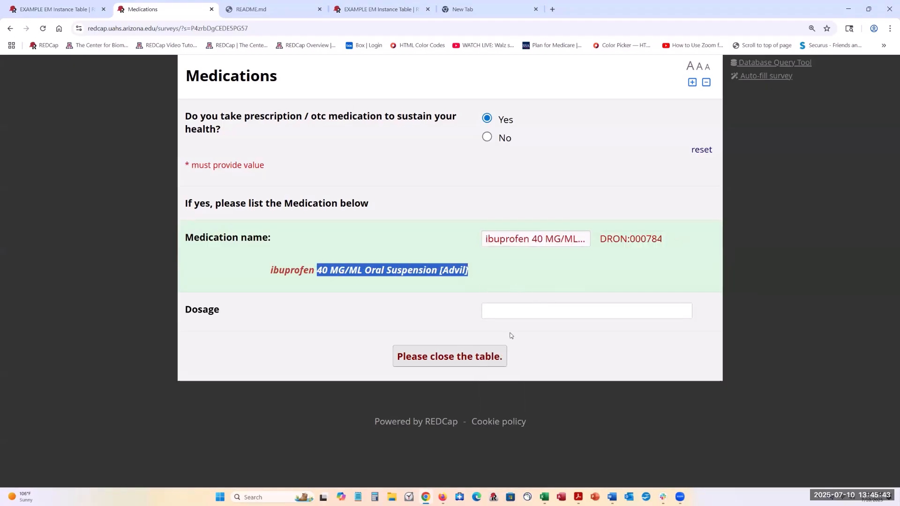
left_click(511, 315)
key("ctrl+v")
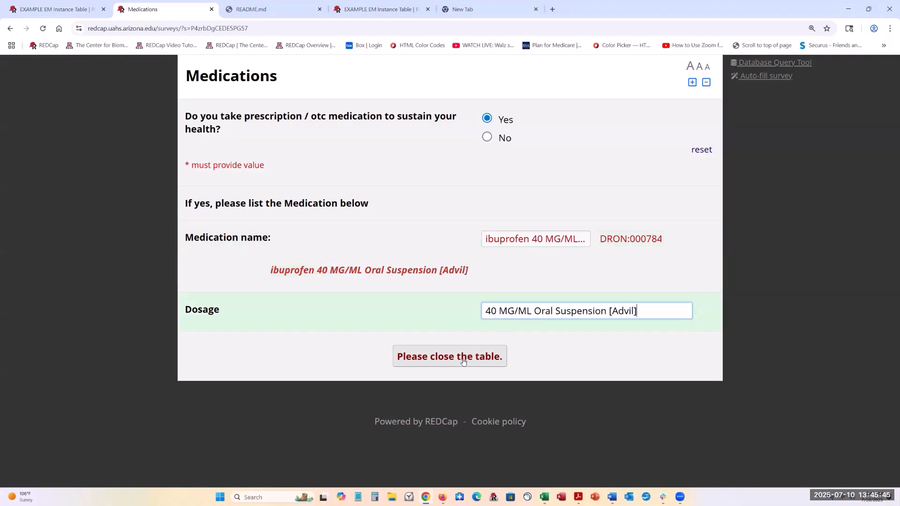
left_click(463, 362)
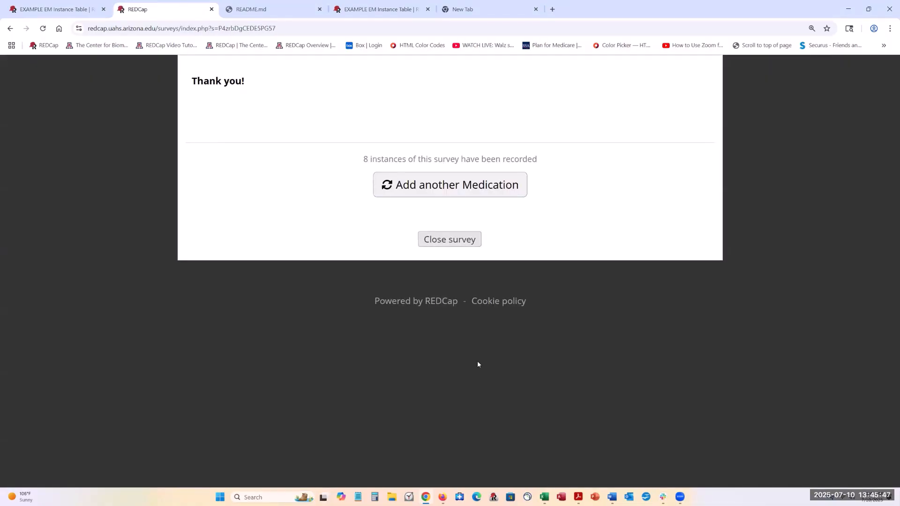
left_click(460, 245)
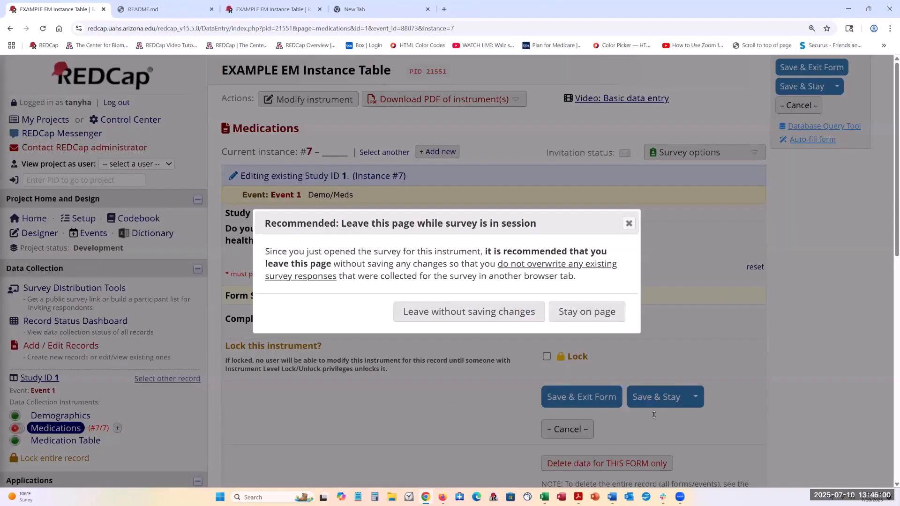
- Stay on the form page, reload it, and open the Medication Table form to review the listed medication instances
left_click(602, 314)
left_click(44, 29)
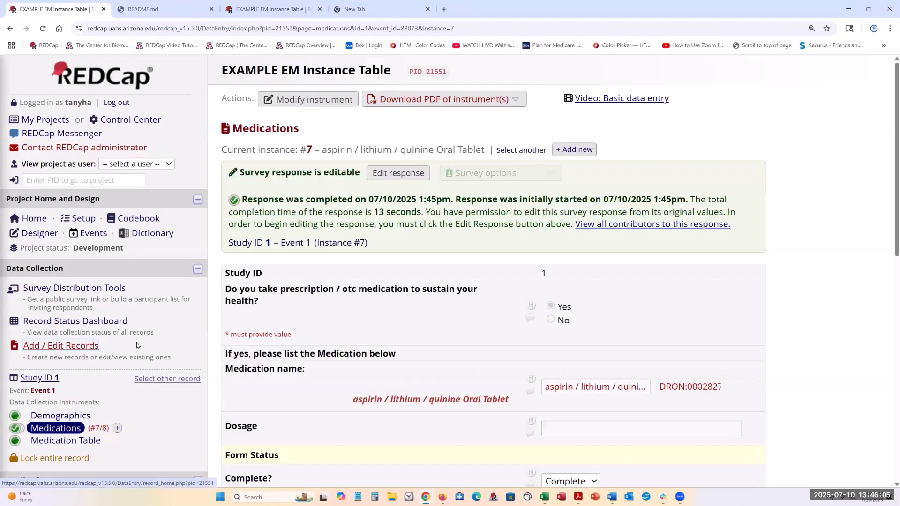
scroll(65, 349, "down", 2)
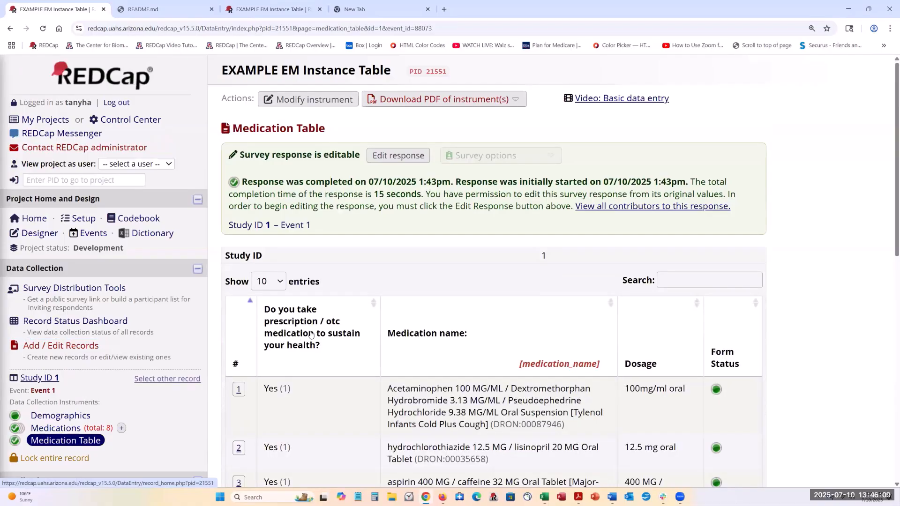
scroll(313, 333, "down", 6)
scroll(313, 332, "down", 1)
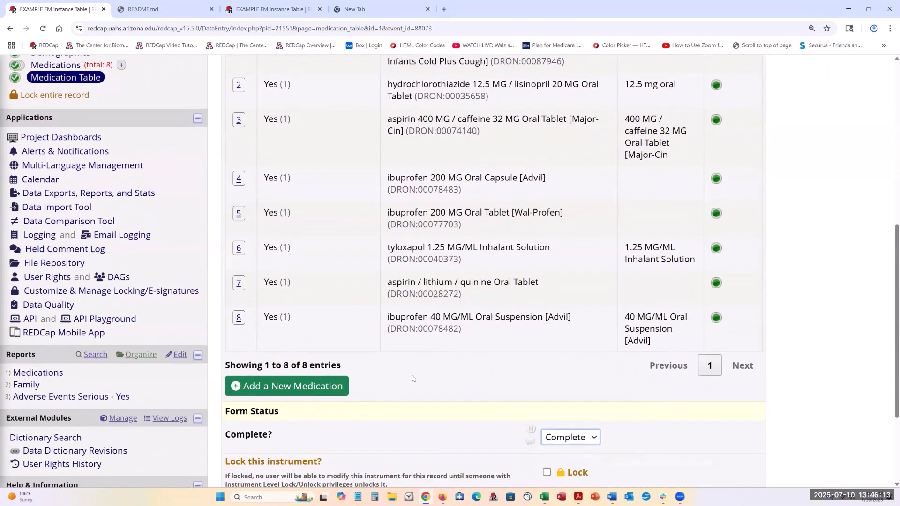
scroll(580, 320, "up", 2)
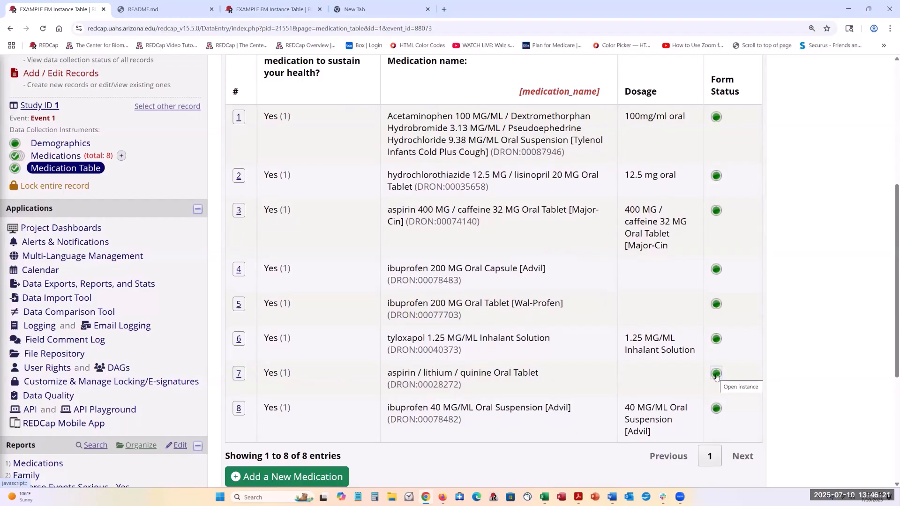
- Edit the survey response of instance 7 from the Medication Table, set its Dosage to "Oral Tablet", save it, and close its window
left_click(238, 374)
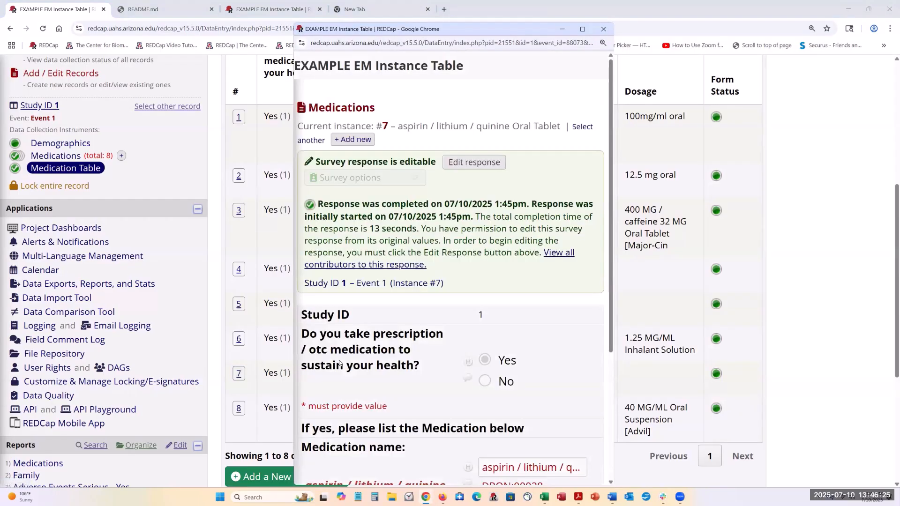
left_click(463, 162)
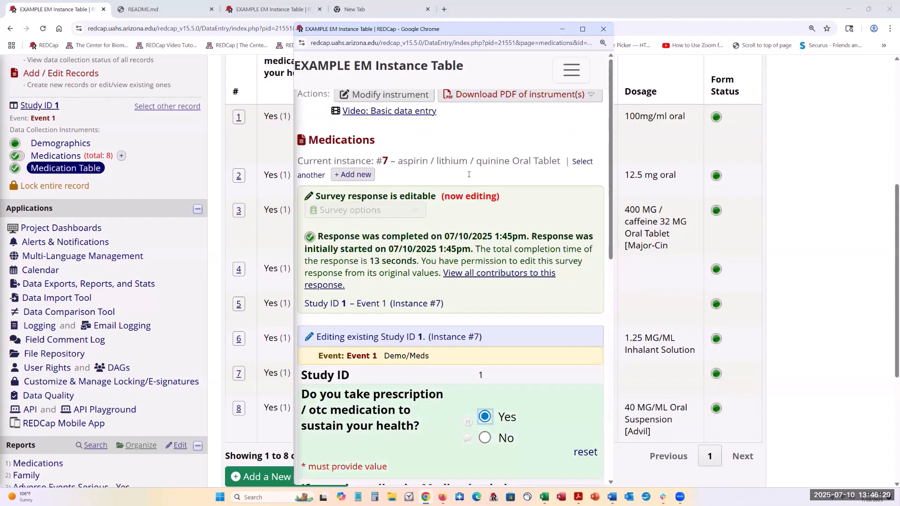
scroll(475, 215, "down", 5)
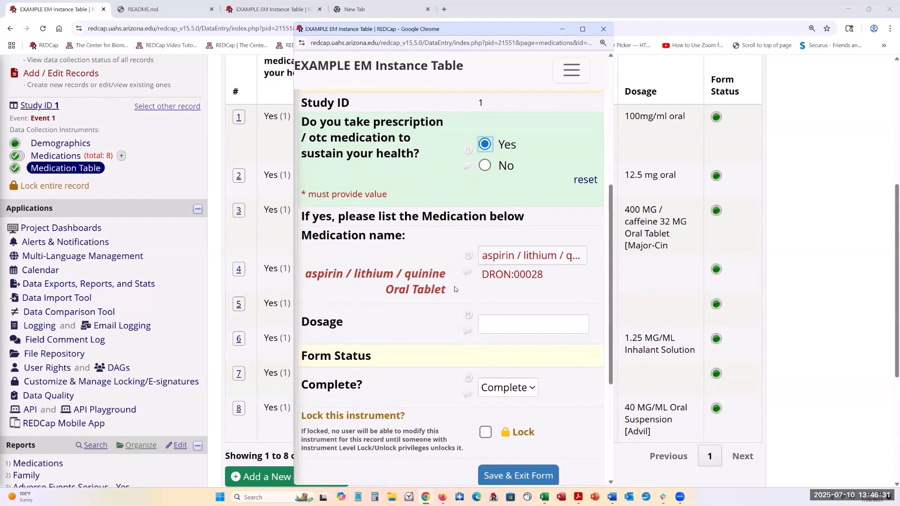
left_click_drag(455, 289, 388, 291)
key("ctrl+c")
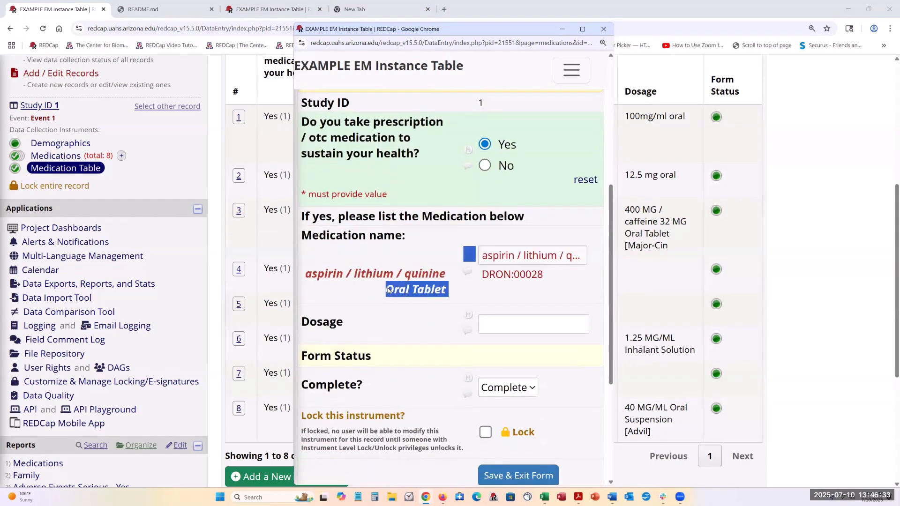
left_click(509, 332)
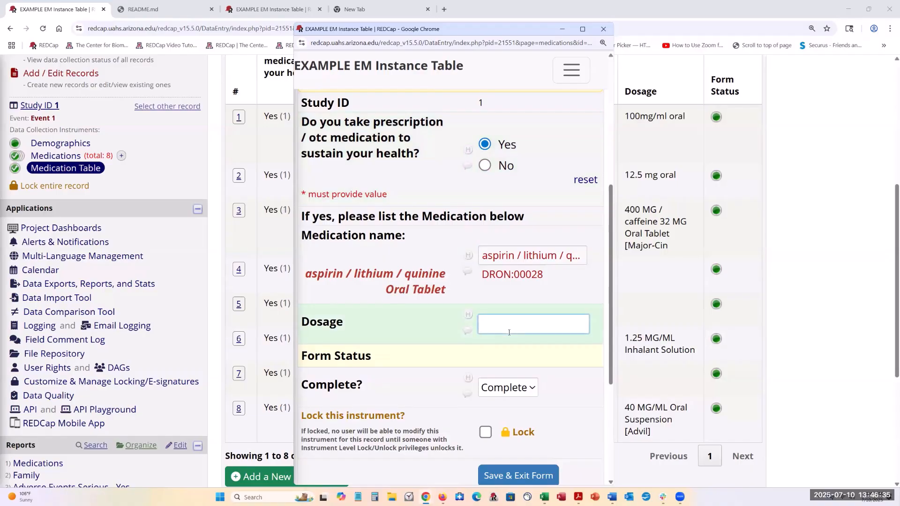
key("ctrl+v")
scroll(533, 383, "down", 2)
left_click(516, 409)
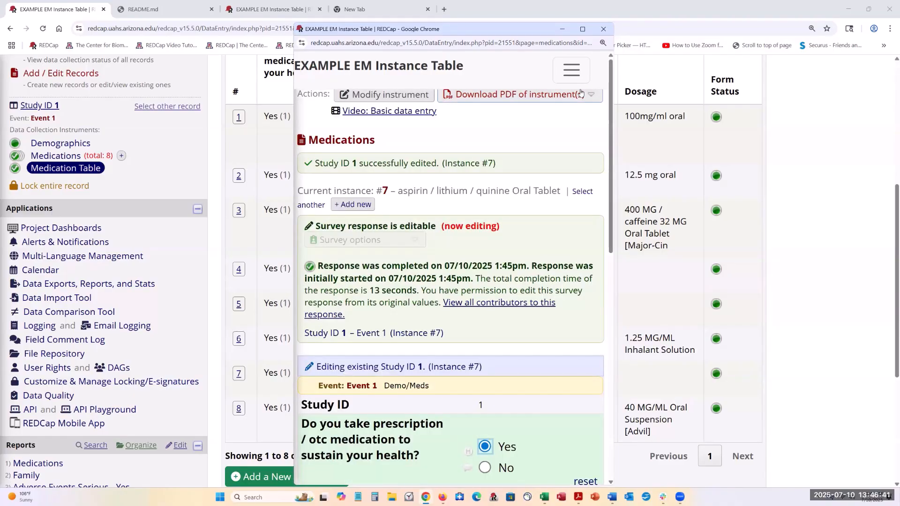
left_click(291, 246)
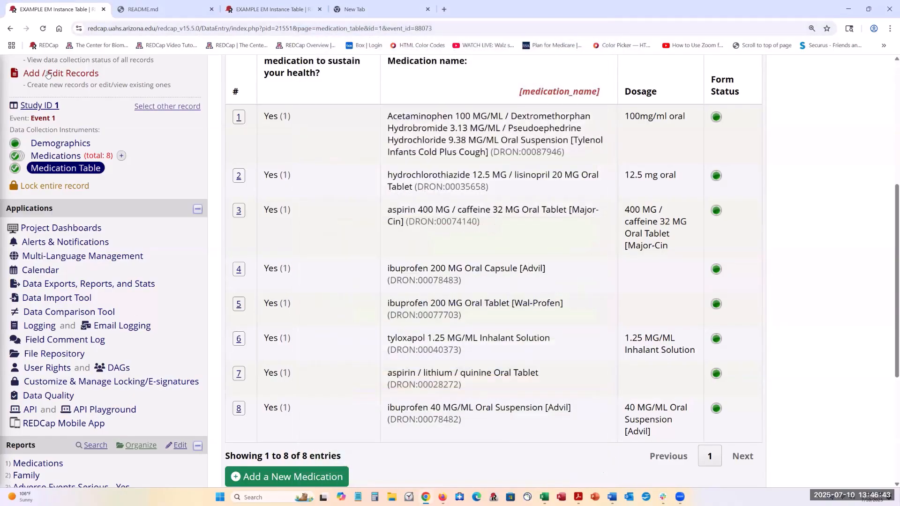
- Reload the Medication Table form and check the dosage shown for instance 7
left_click(44, 30)
left_click(80, 176)
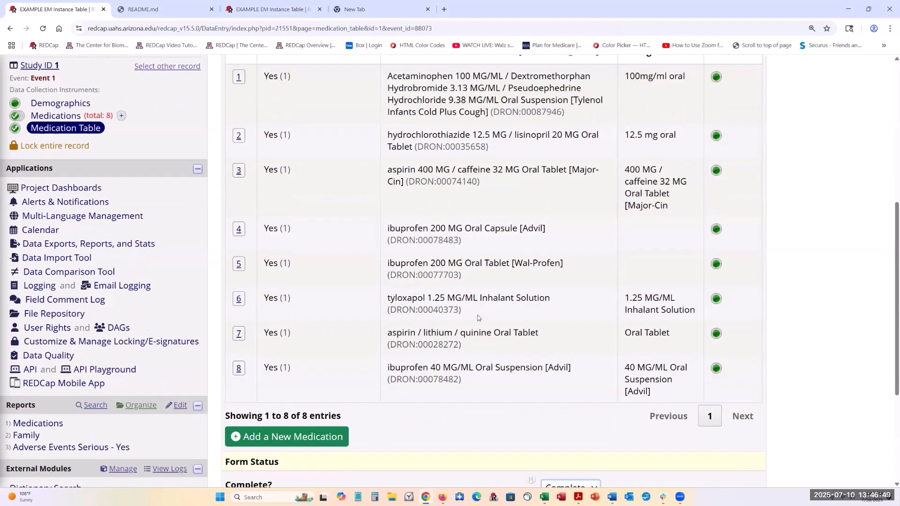
scroll(79, 177, "up", 2)
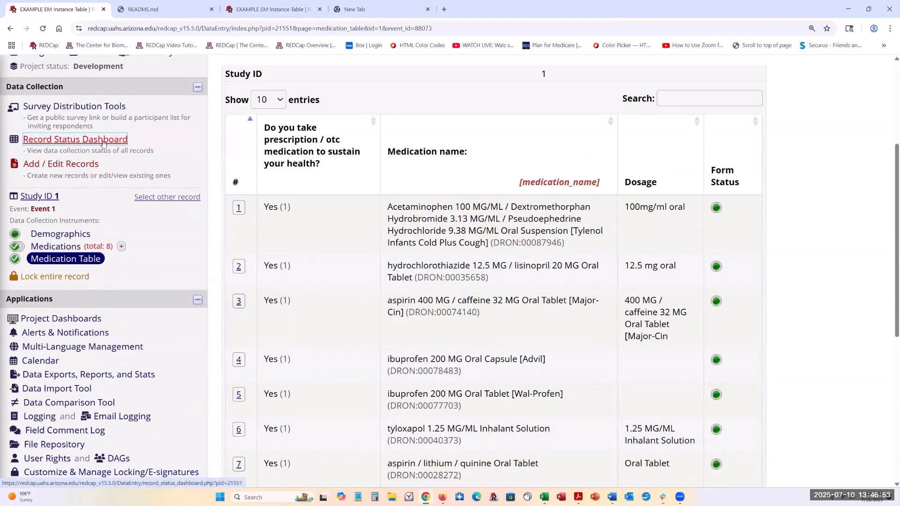
- Switch to the Online Designer and open the Adverse Events instrument to examine its fields and branching logic
left_click(269, 9)
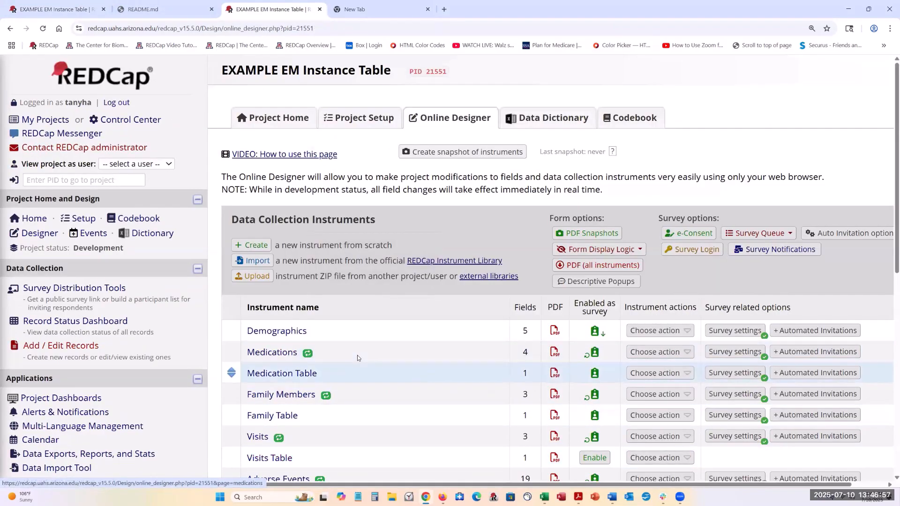
scroll(357, 358, "down", 1)
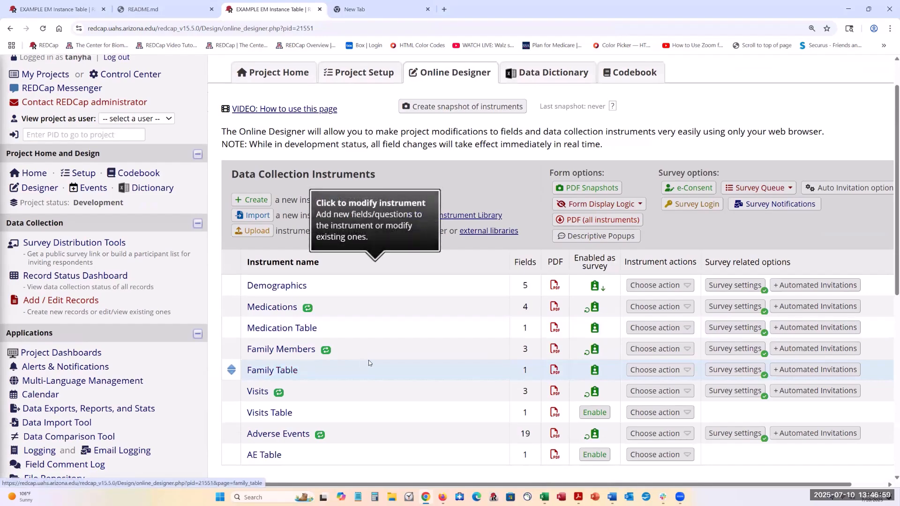
scroll(368, 360, "down", 1)
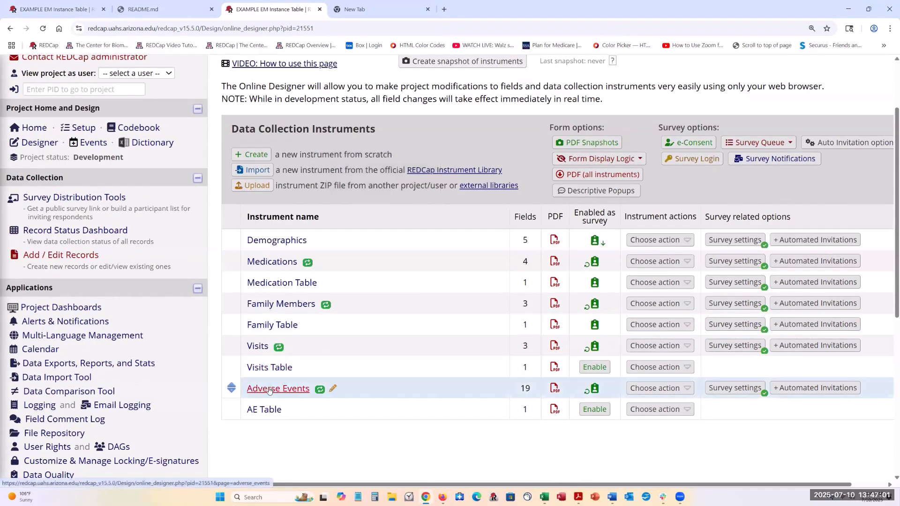
left_click(269, 390)
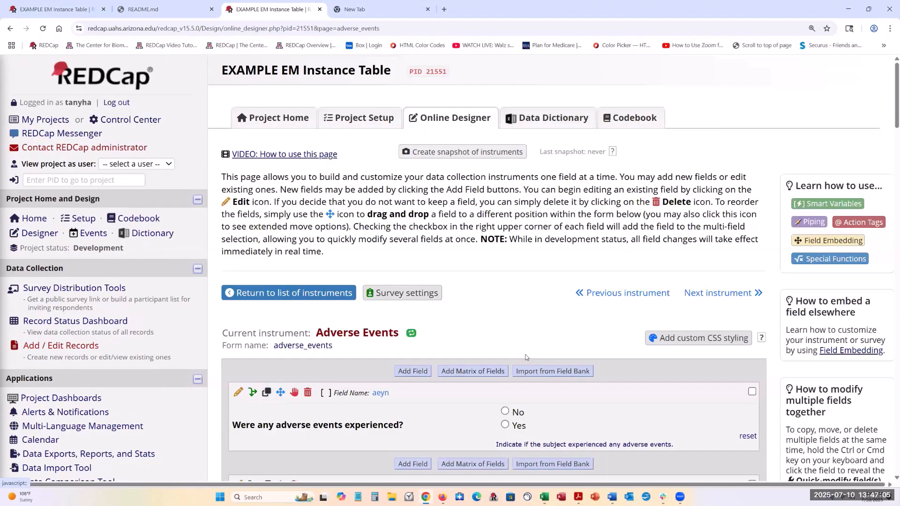
scroll(377, 324, "down", 2)
scroll(377, 323, "down", 4)
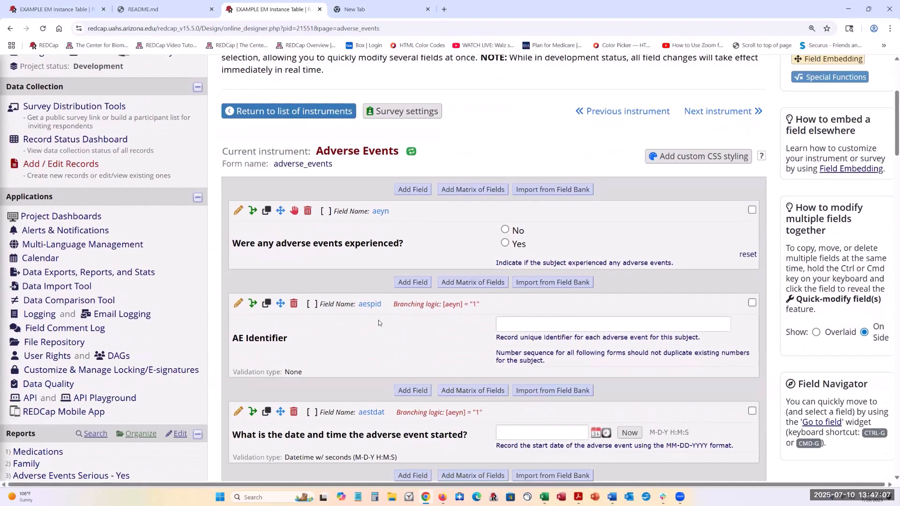
scroll(378, 320, "down", 12)
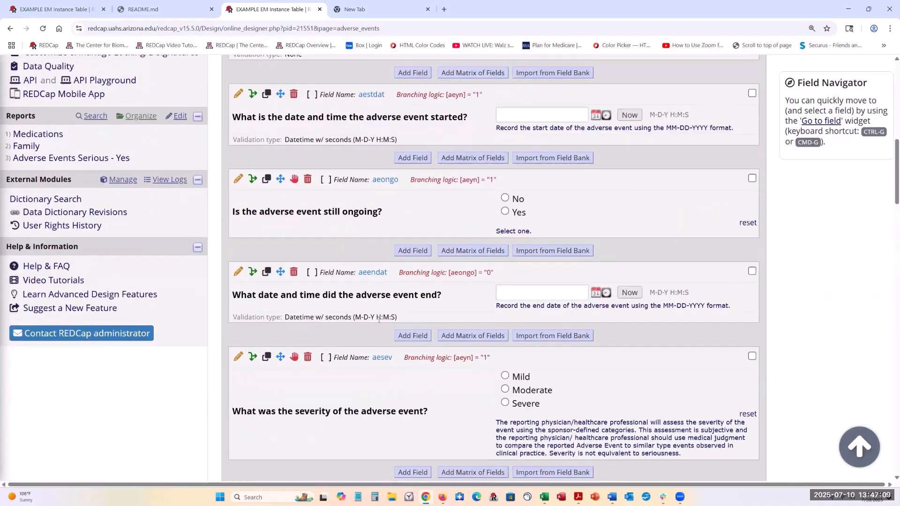
scroll(379, 319, "down", 5)
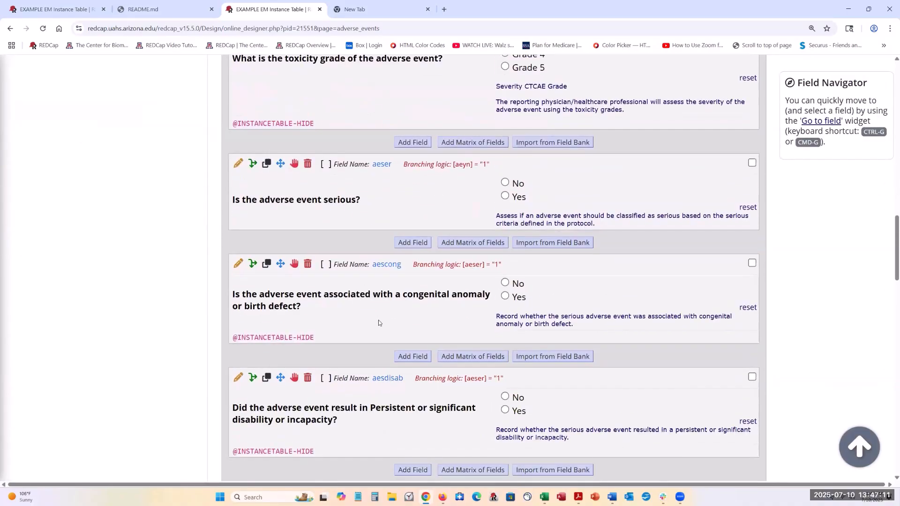
scroll(378, 322, "down", 3)
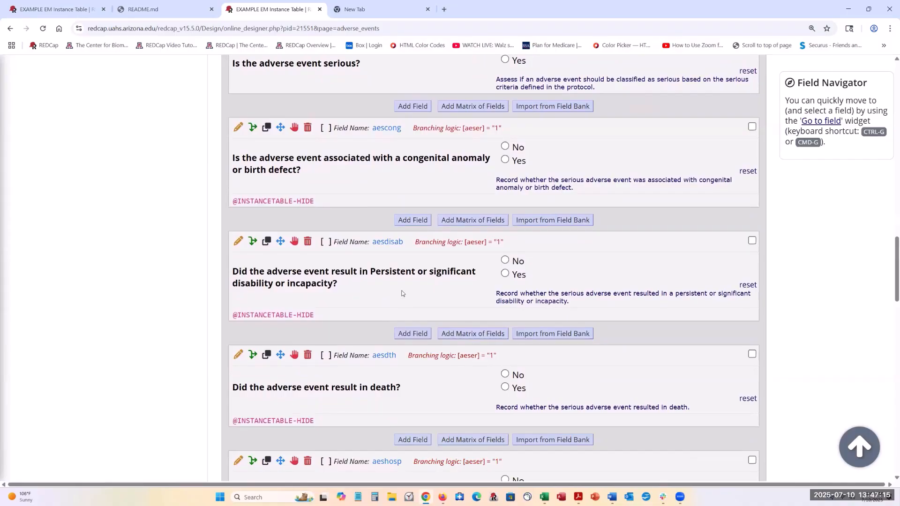
scroll(255, 116, "up", 1)
scroll(380, 177, "up", 2)
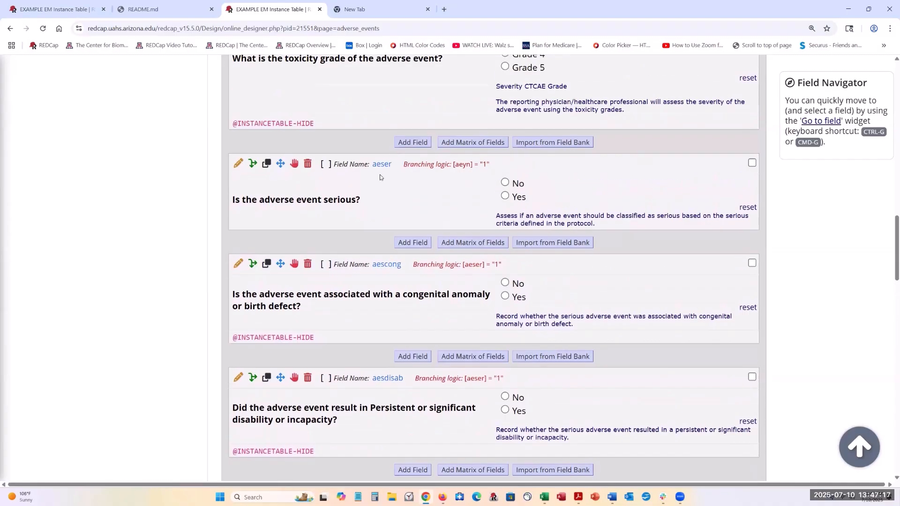
scroll(380, 177, "up", 2)
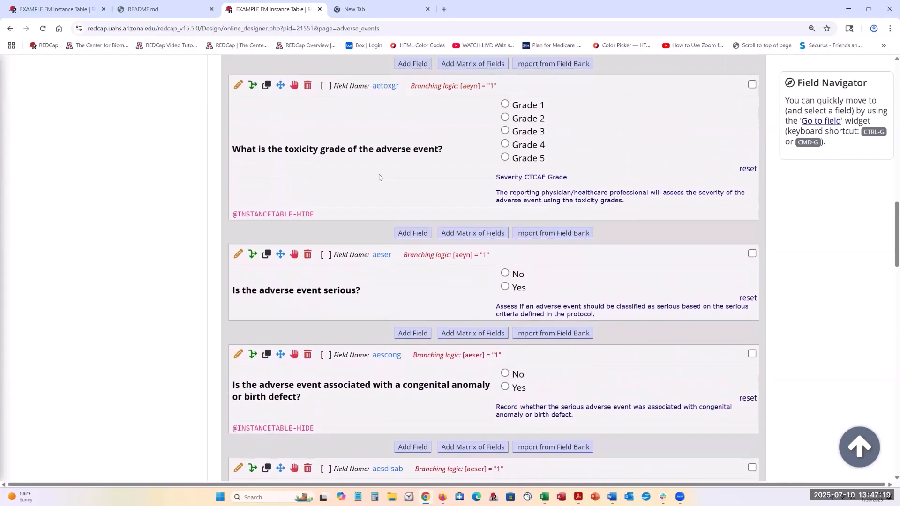
scroll(342, 237, "up", 1)
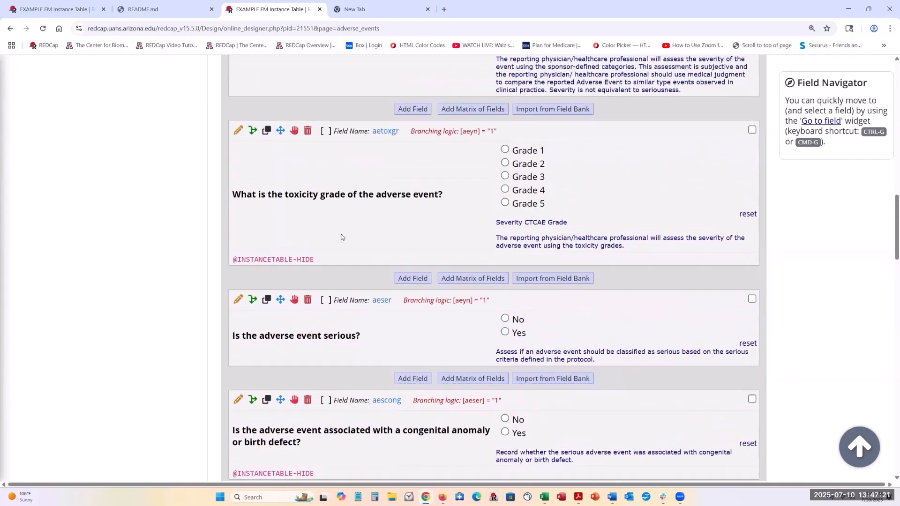
- Open the toxicity grade field (aetoxgr) for editing and inspect its choices and action tag annotation
left_click(237, 130)
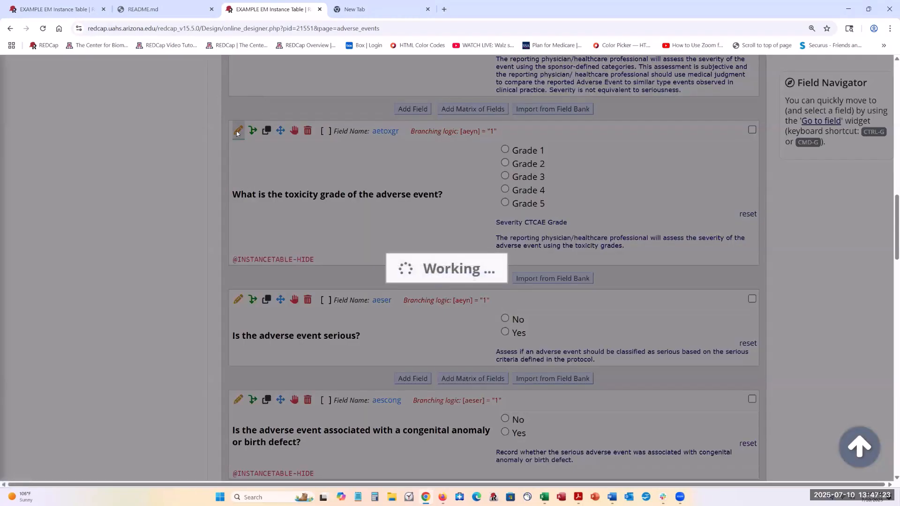
scroll(637, 230, "down", 4)
scroll(266, 389, "down", 4)
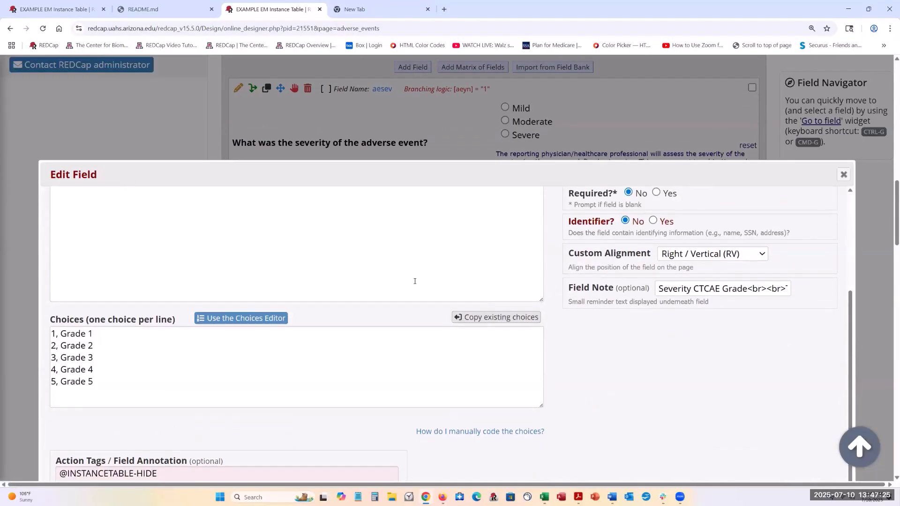
scroll(731, 272, "down", 4)
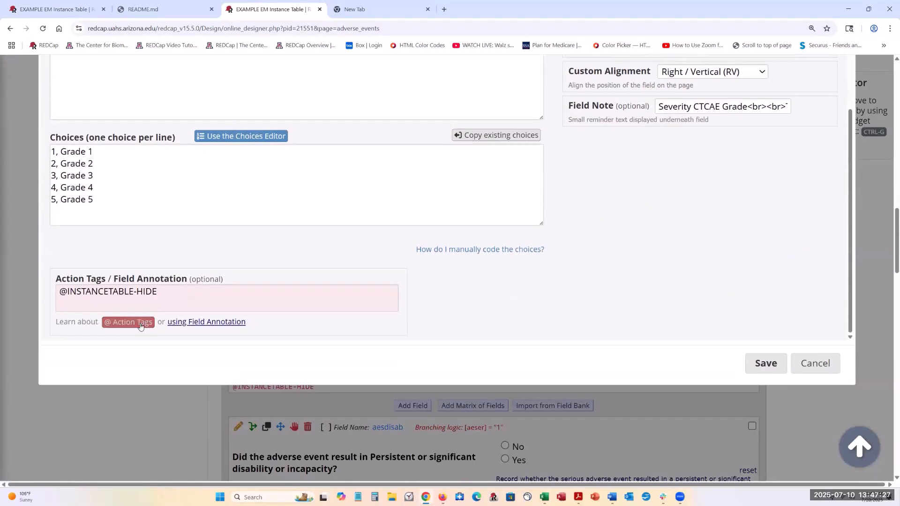
- Filter the action tag reference by "inst" to review the Instance Table tags, and close the reference
left_click(129, 323)
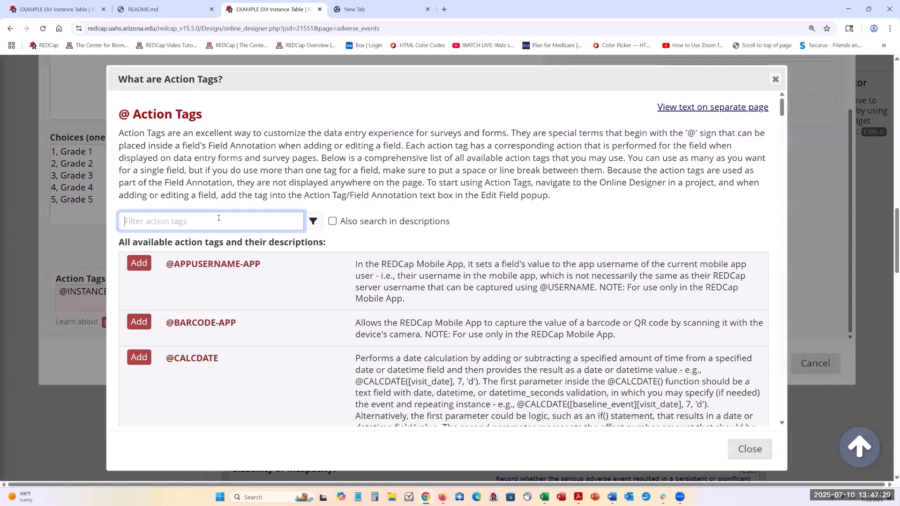
type("inst")
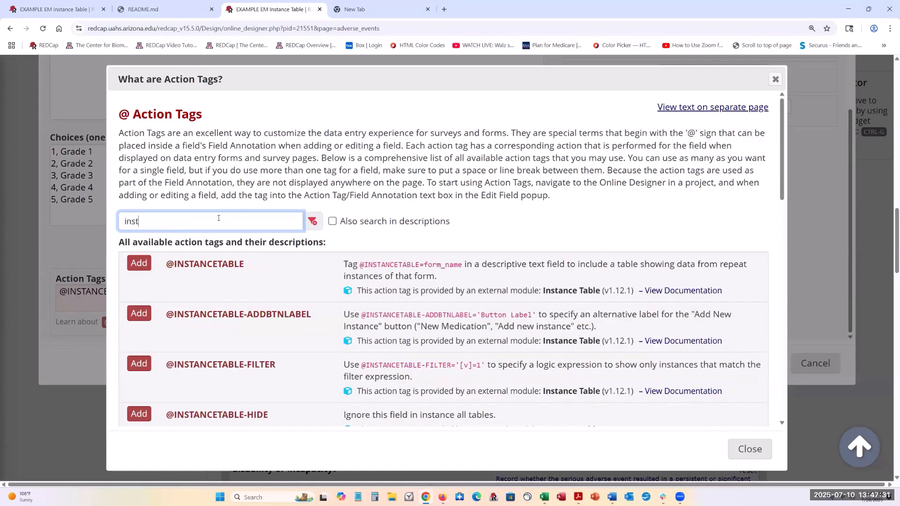
scroll(256, 274, "down", 1)
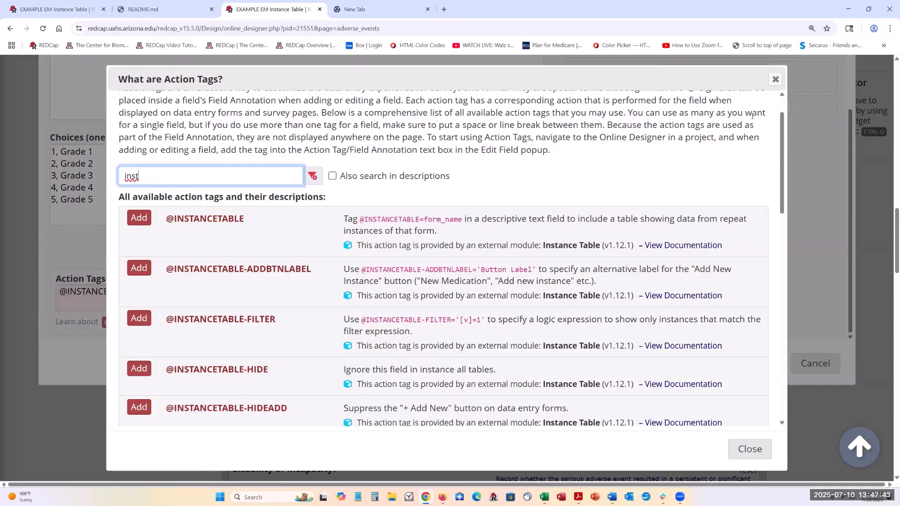
left_click(775, 79)
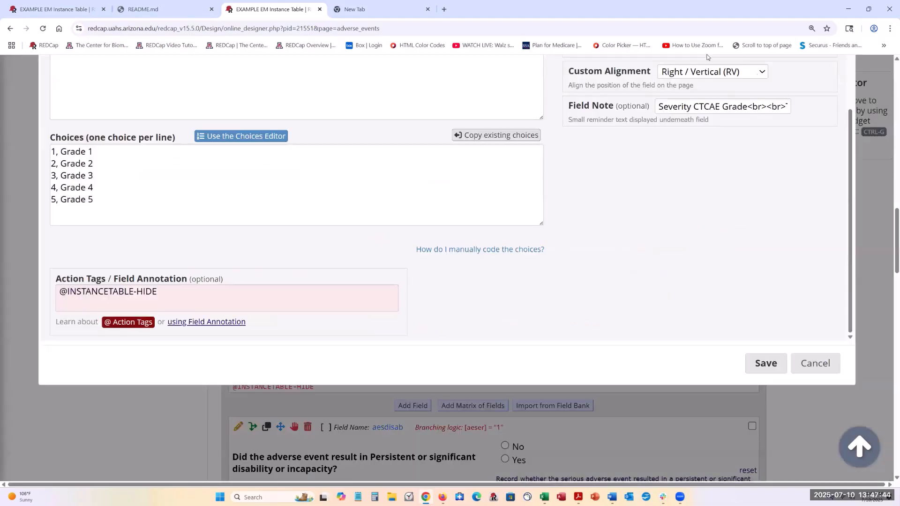
- Switch to the data entry tab and open record 1's AE Table in Event 4 to review the listed adverse events
left_click(40, 10)
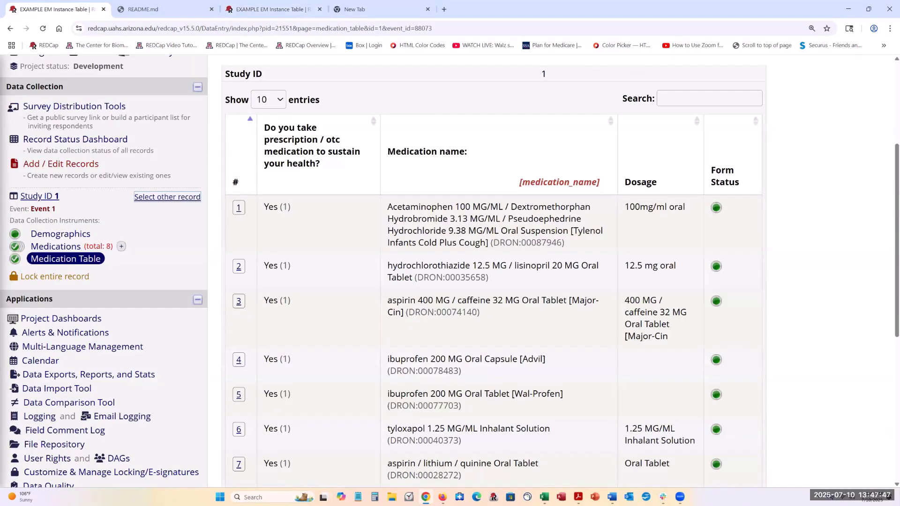
left_click(83, 141)
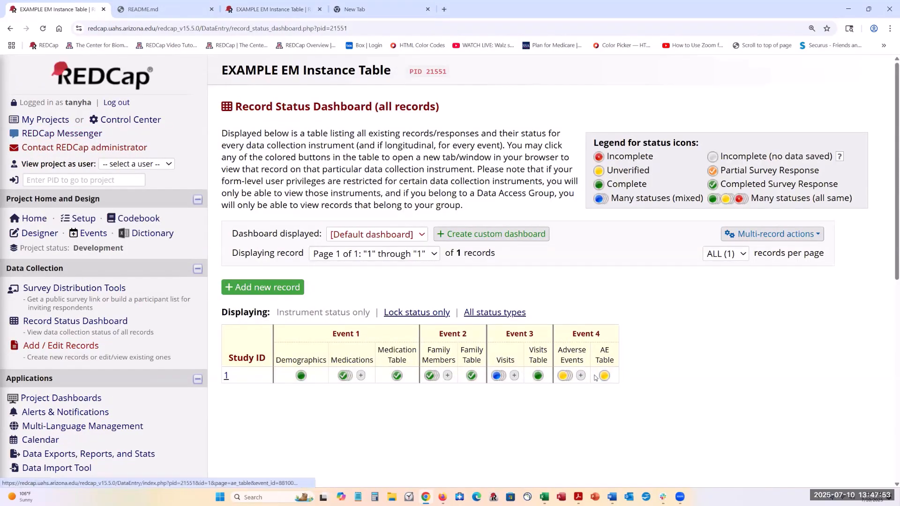
left_click(604, 377)
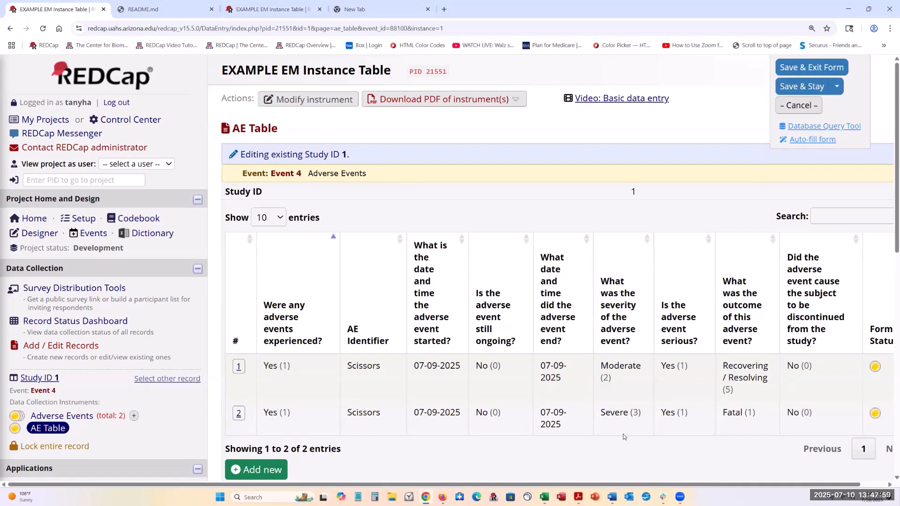
scroll(585, 423, "down", 1)
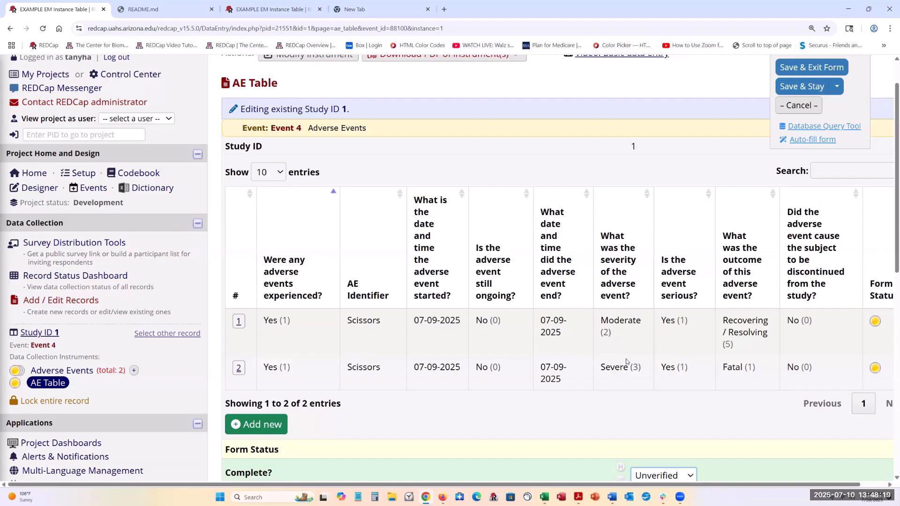
- Open adverse event instance 2 from the AE Table and examine its dates, severity, toxicity grade and seriousness answers
left_click(874, 368)
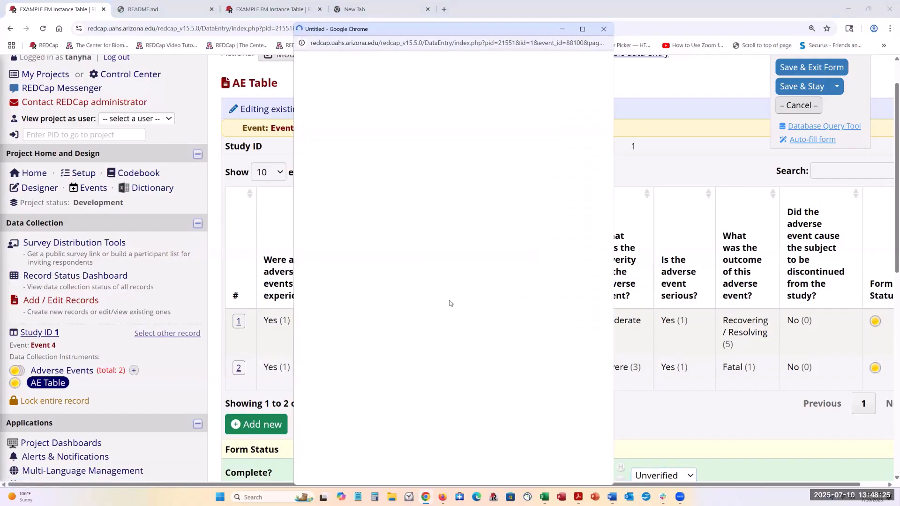
scroll(364, 283, "down", 3)
scroll(364, 282, "down", 2)
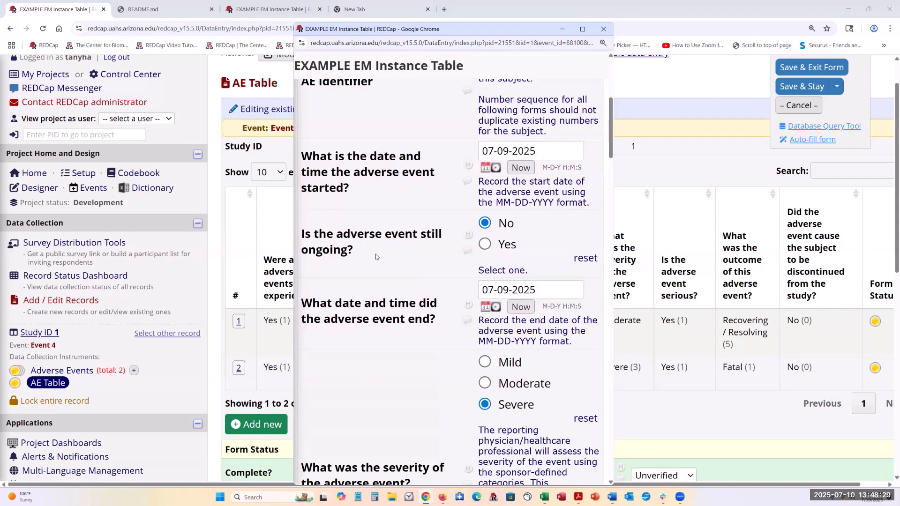
scroll(381, 256, "down", 4)
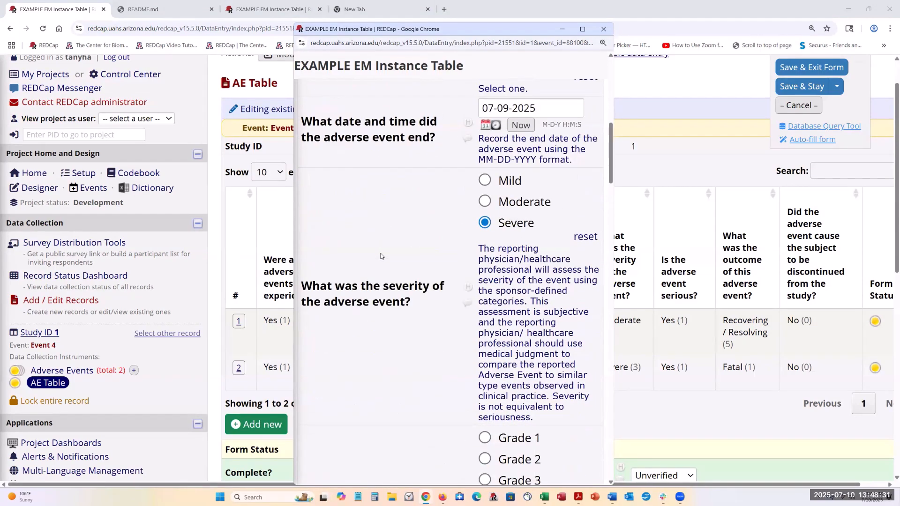
scroll(380, 256, "down", 3)
scroll(381, 256, "down", 6)
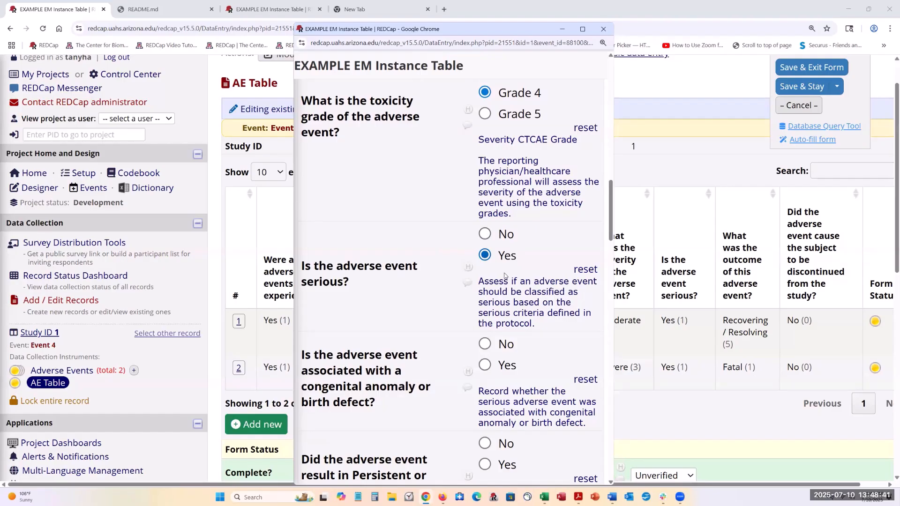
- Examine instance 2's follow-up questions on the serious adverse event criteria and study treatment relation, and close its window
scroll(506, 277, "down", 3)
scroll(506, 276, "down", 8)
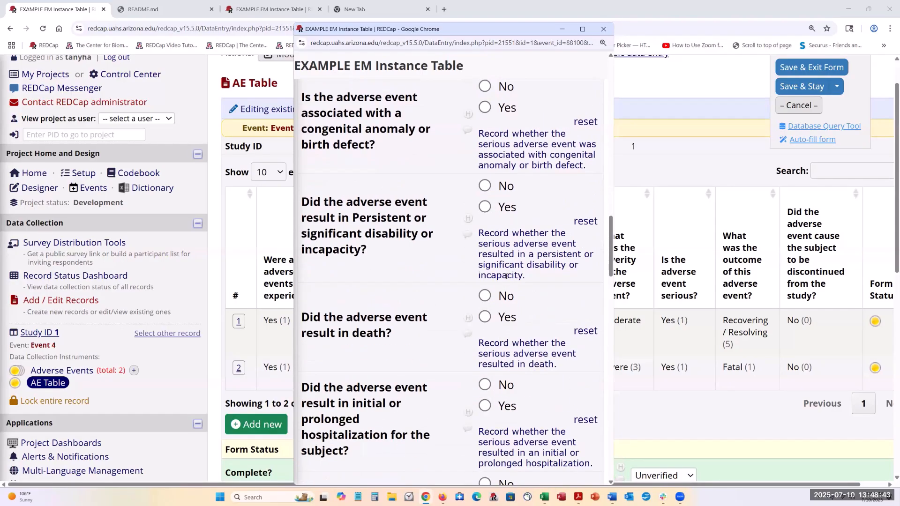
scroll(506, 277, "down", 3)
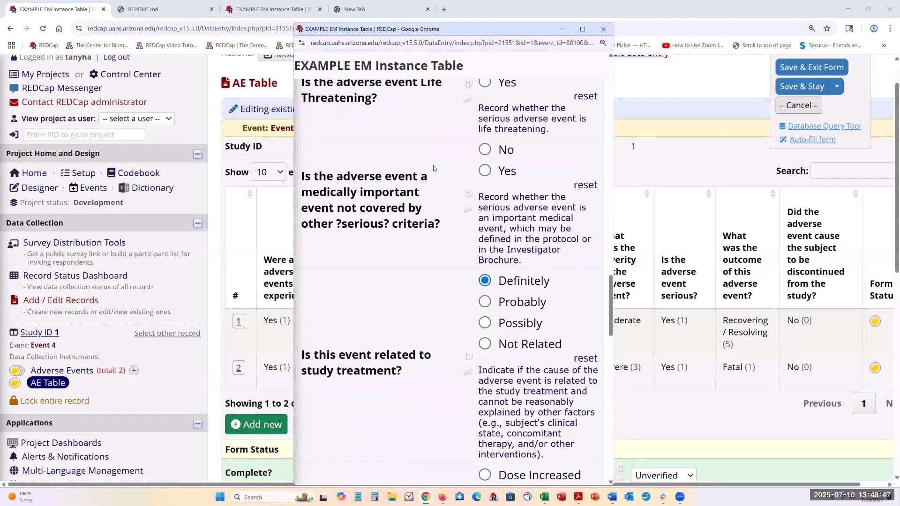
scroll(421, 181, "up", 2)
scroll(423, 180, "up", 6)
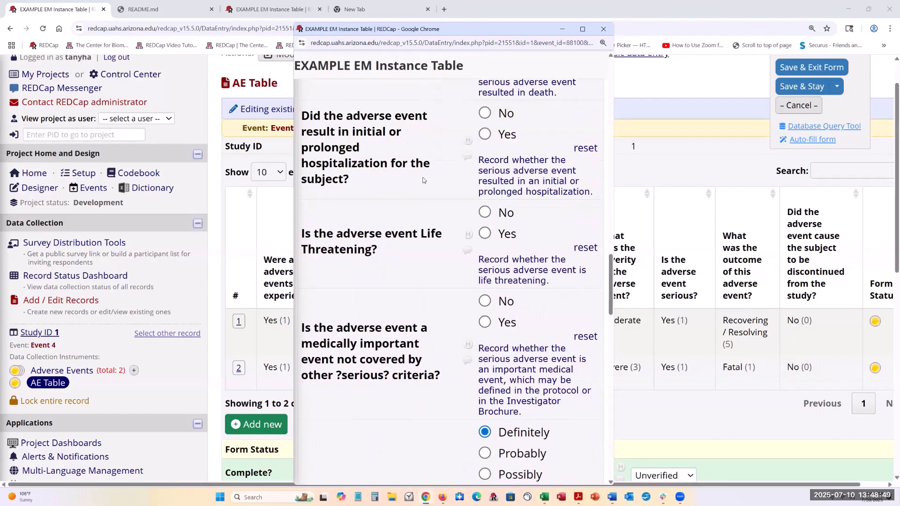
scroll(609, 243, "down", 1)
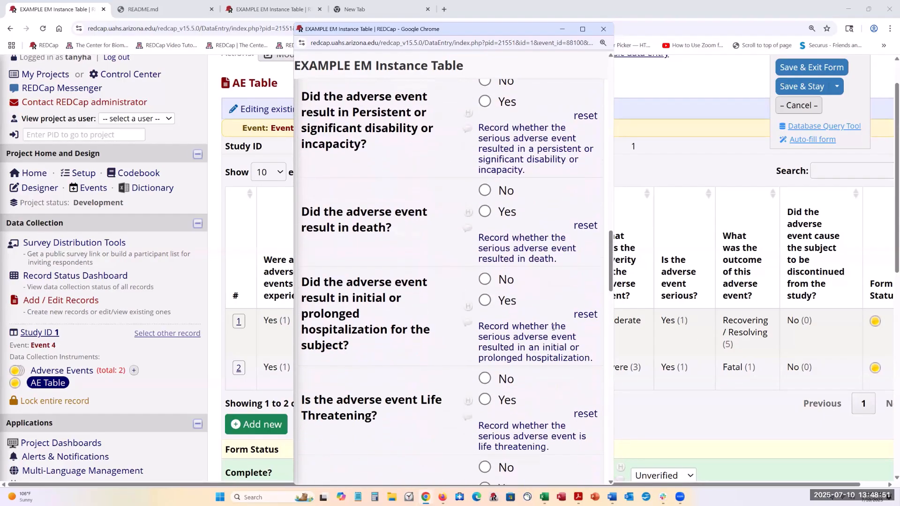
scroll(621, 300, "down", 1)
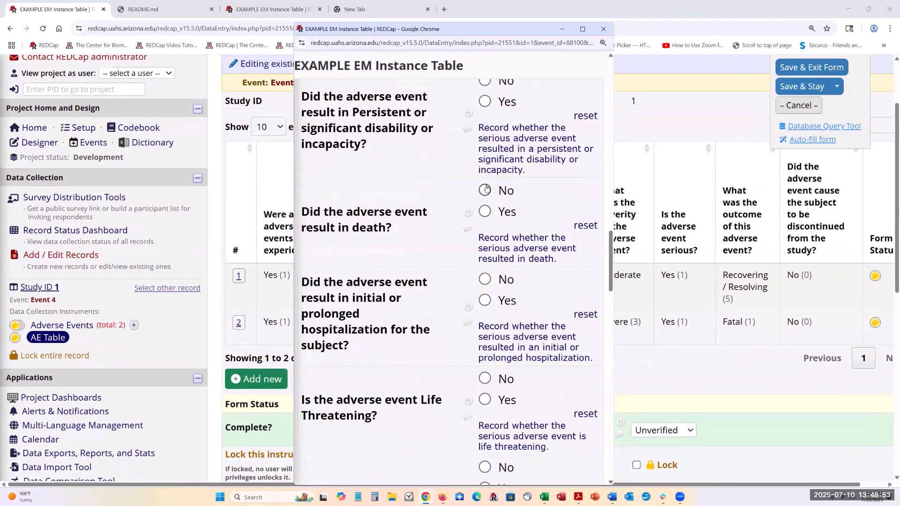
left_click(603, 31)
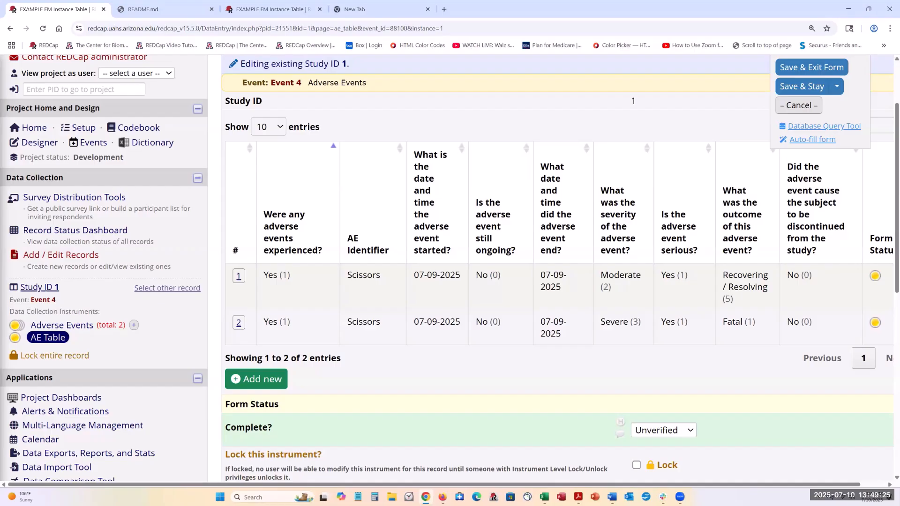
- Return to the Record Status Dashboard and open the project's external module manager to review the enabled modules, including Instance Table
left_click(109, 235)
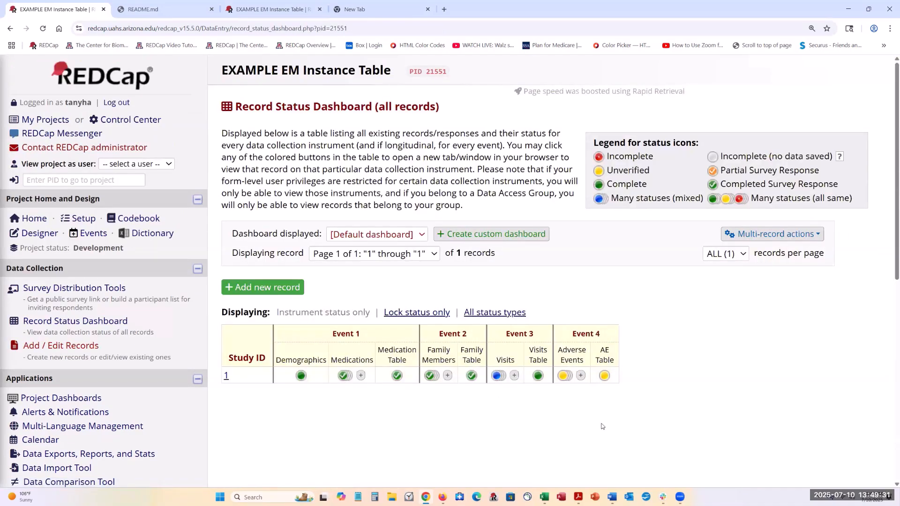
scroll(42, 353, "down", 5)
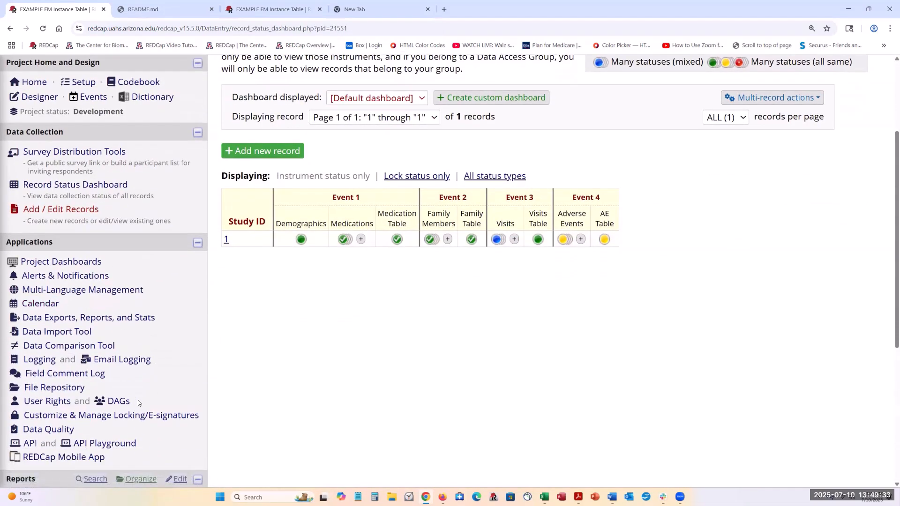
scroll(126, 356, "down", 1)
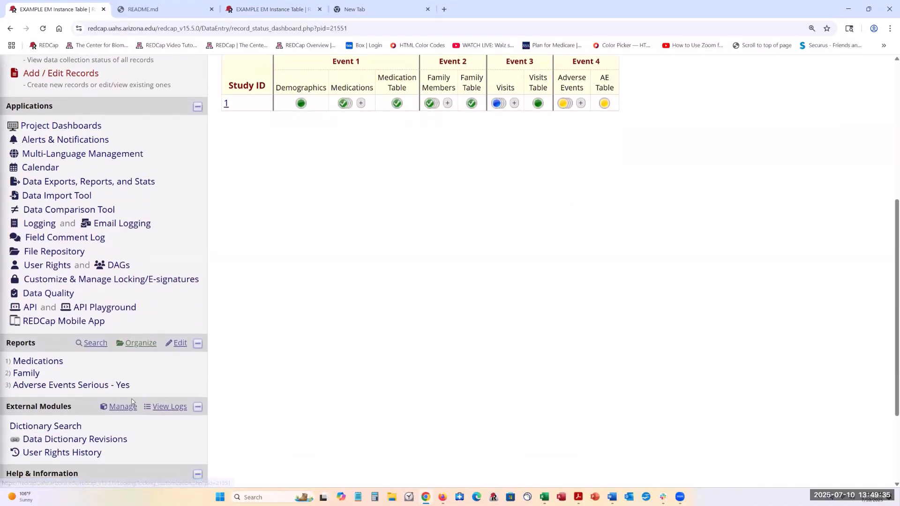
left_click(123, 406)
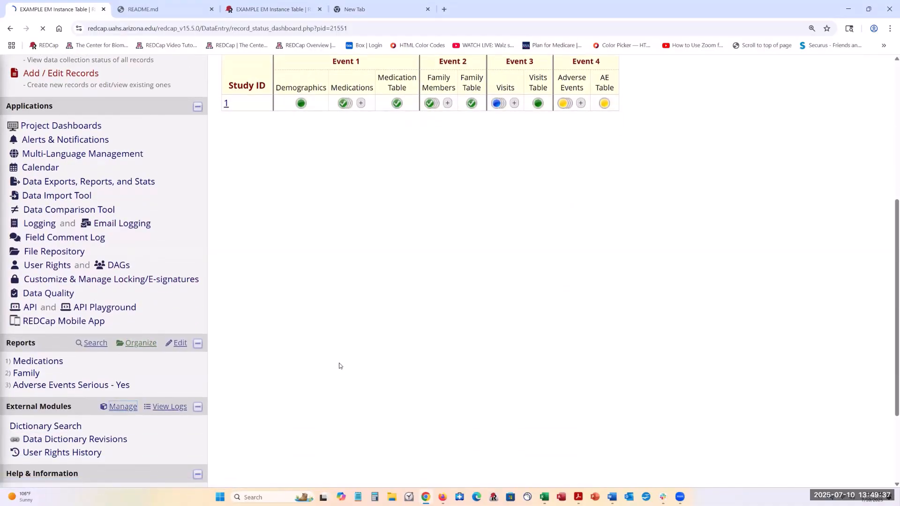
scroll(309, 274, "down", 4)
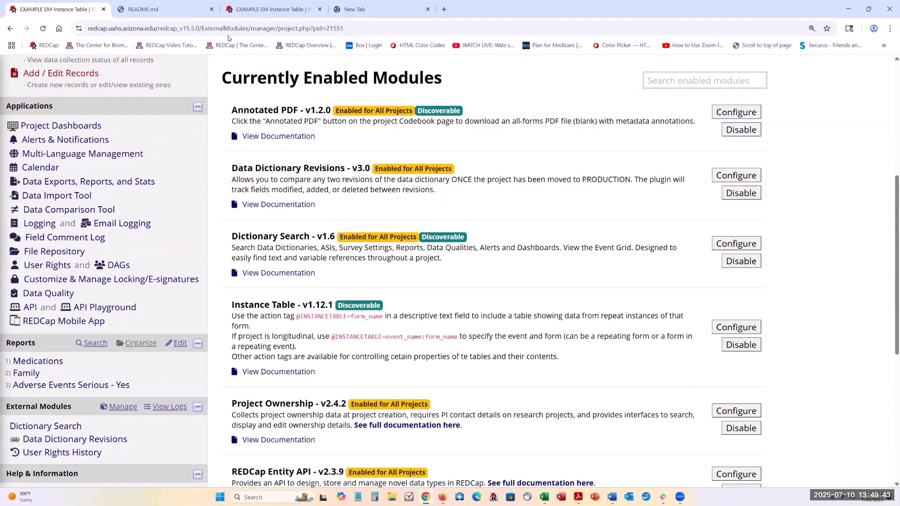
scroll(124, 203, "up", 2)
scroll(125, 204, "up", 4)
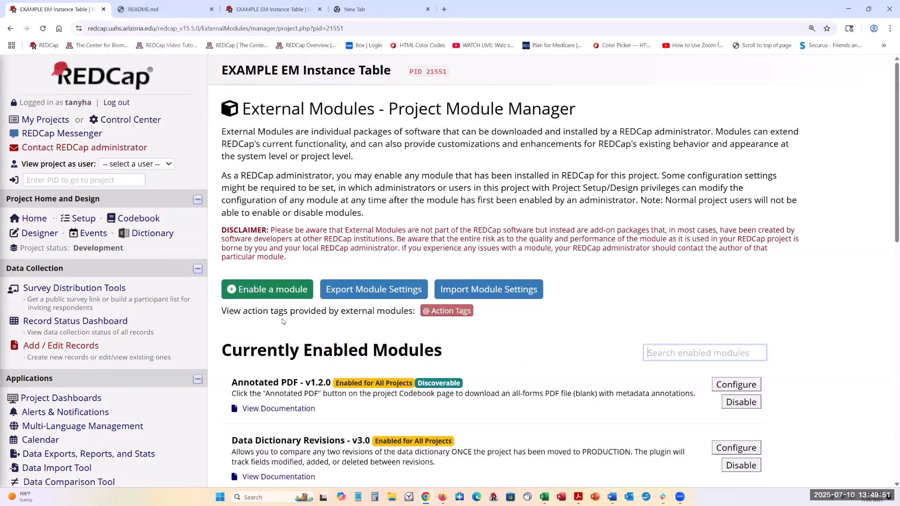
- Return to the Record Status Dashboard and switch back to the toxicity grade field's open editor in the Online Designer
left_click(61, 322)
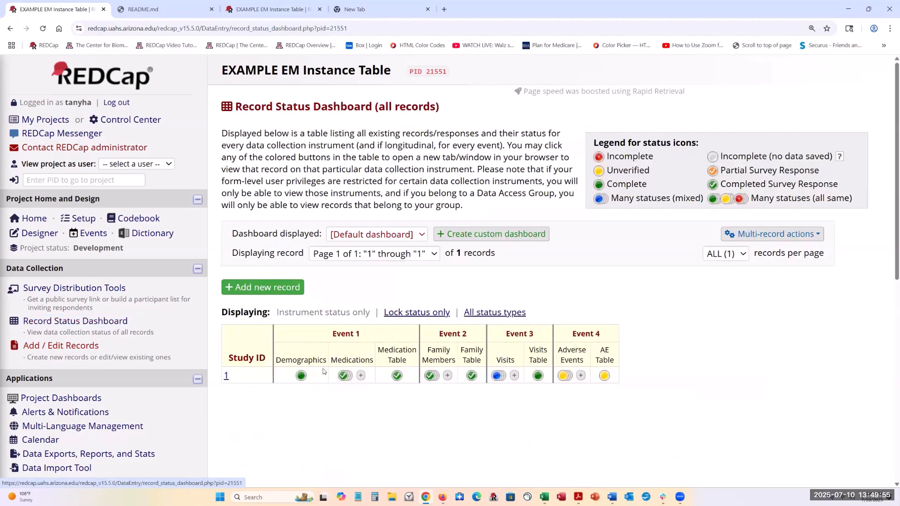
left_click(270, 9)
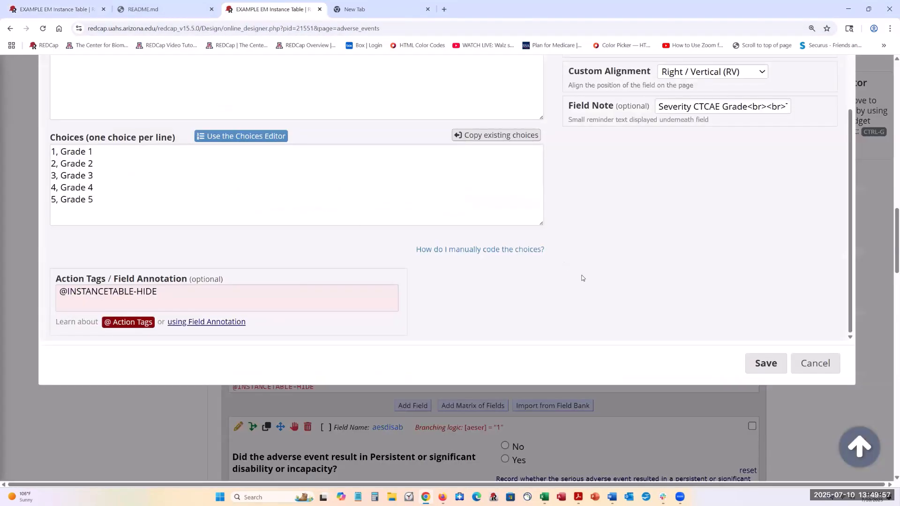
- Close the toxicity grade field's editor and look over the fields of the Adverse Events instrument
scroll(843, 236, "up", 3)
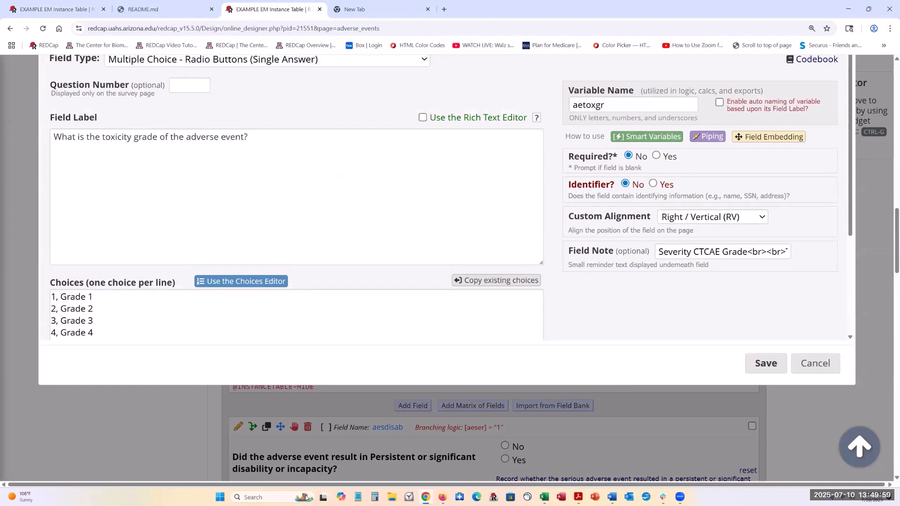
scroll(844, 88, "up", 2)
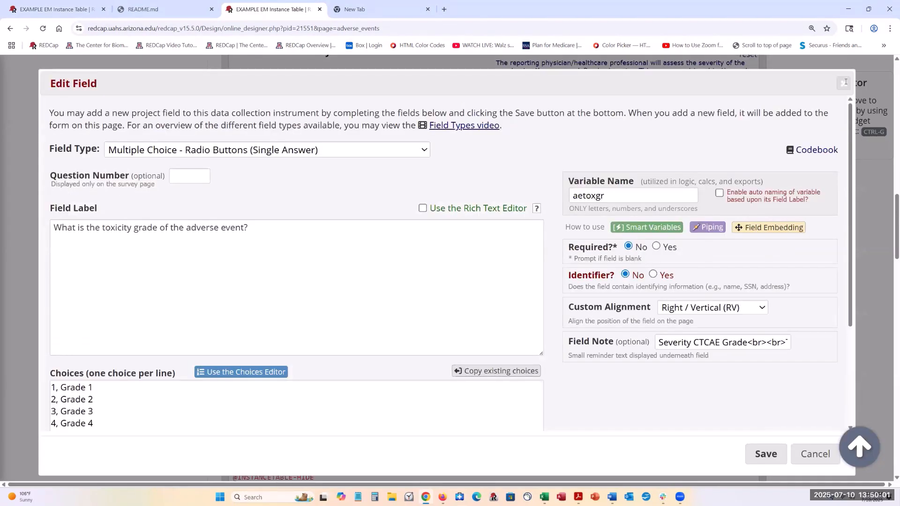
left_click(843, 84)
scroll(319, 263, "up", 10)
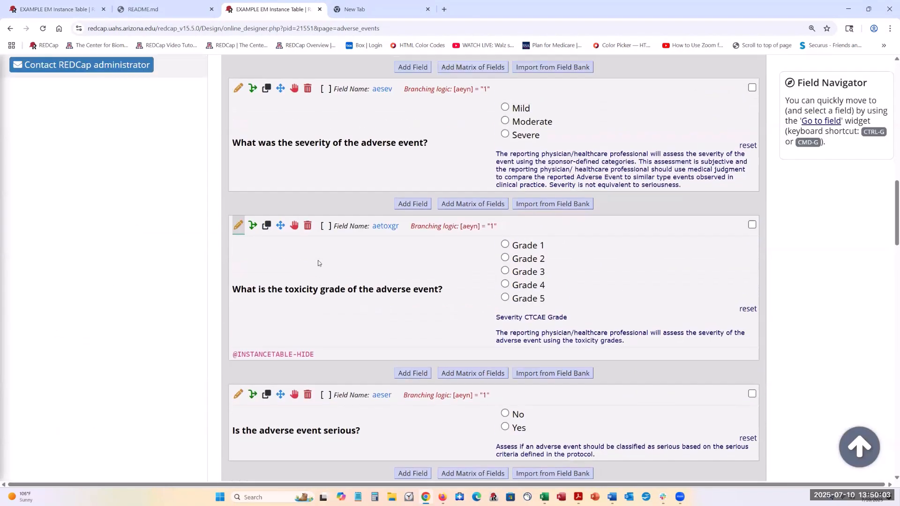
scroll(318, 264, "up", 4)
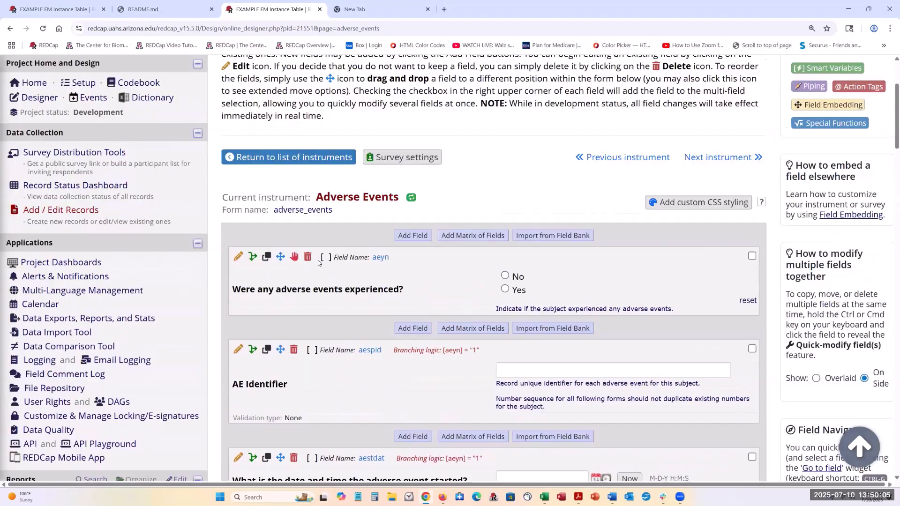
scroll(321, 258, "down", 9)
scroll(322, 258, "down", 4)
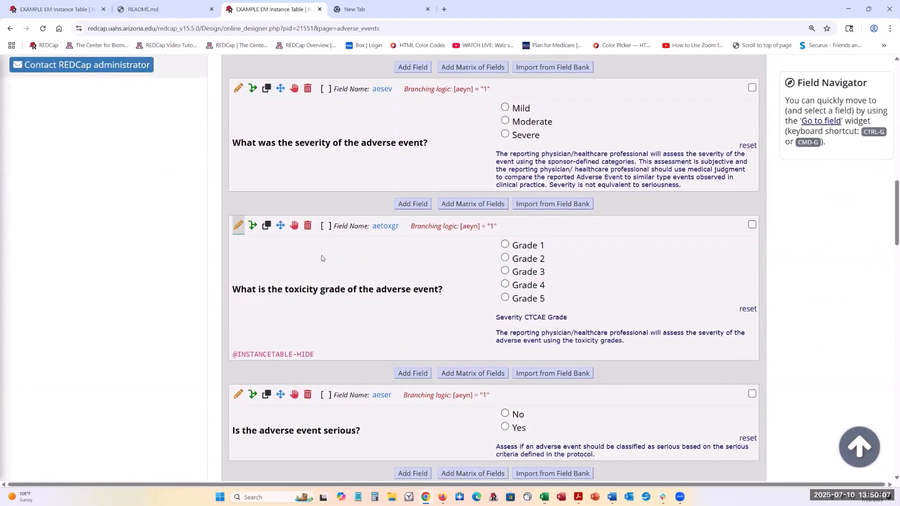
- Reopen the toxicity grade field's editor and filter the action tag reference list by "insta"
left_click(237, 227)
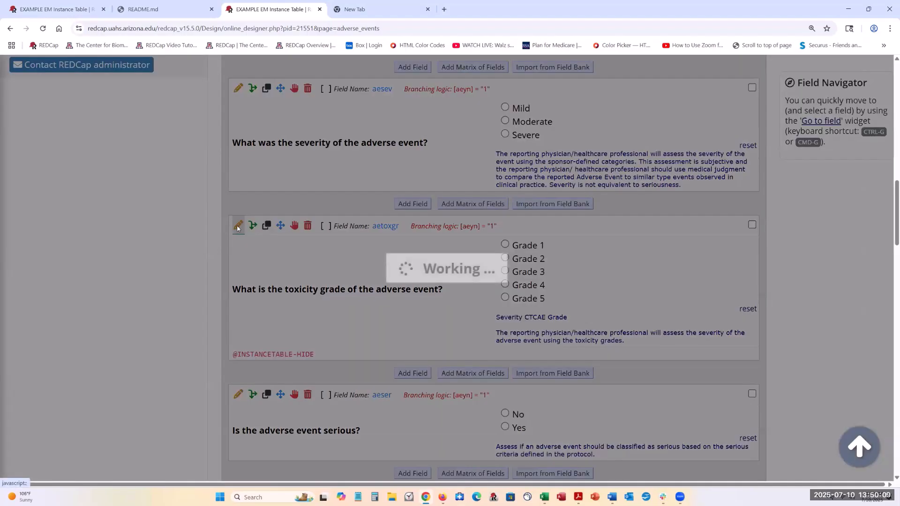
scroll(580, 277, "down", 7)
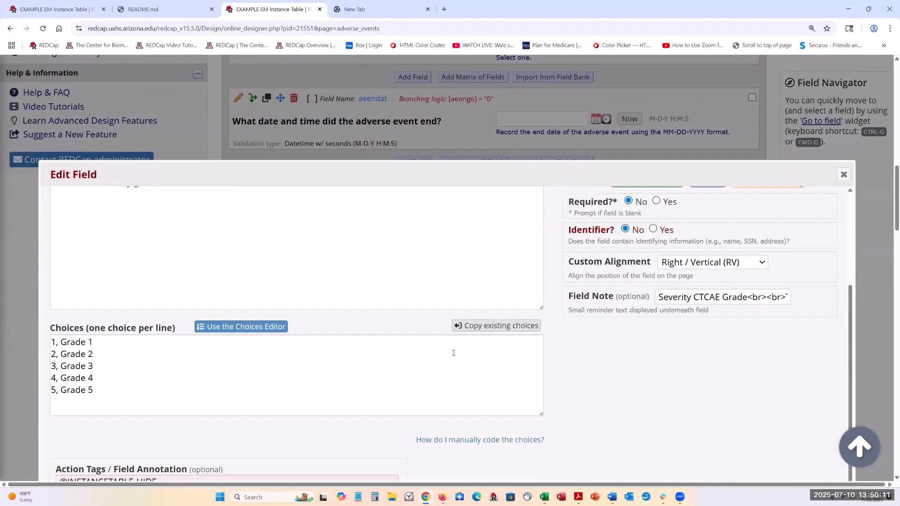
scroll(337, 334, "down", 2)
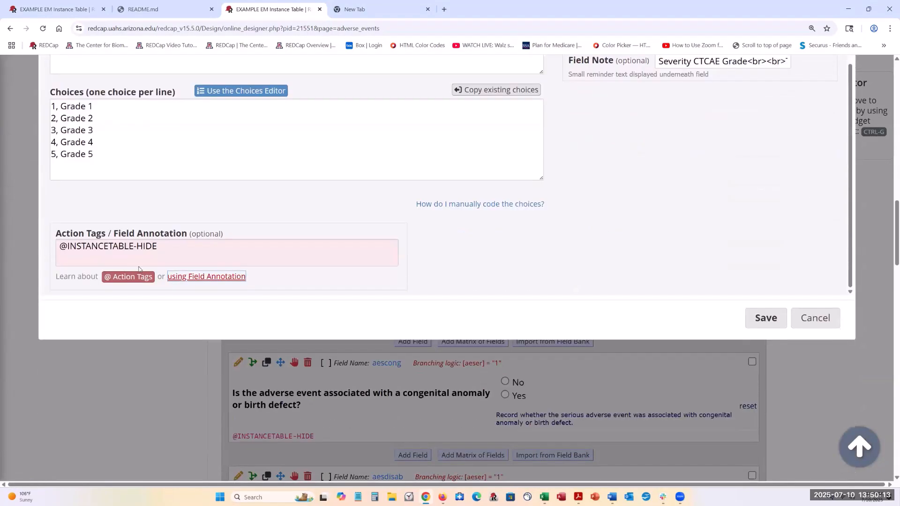
left_click(127, 277)
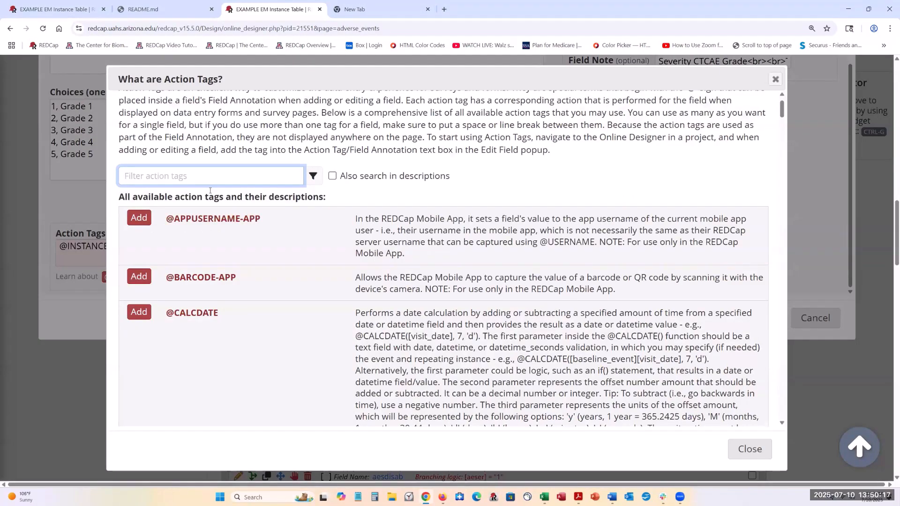
type("insta")
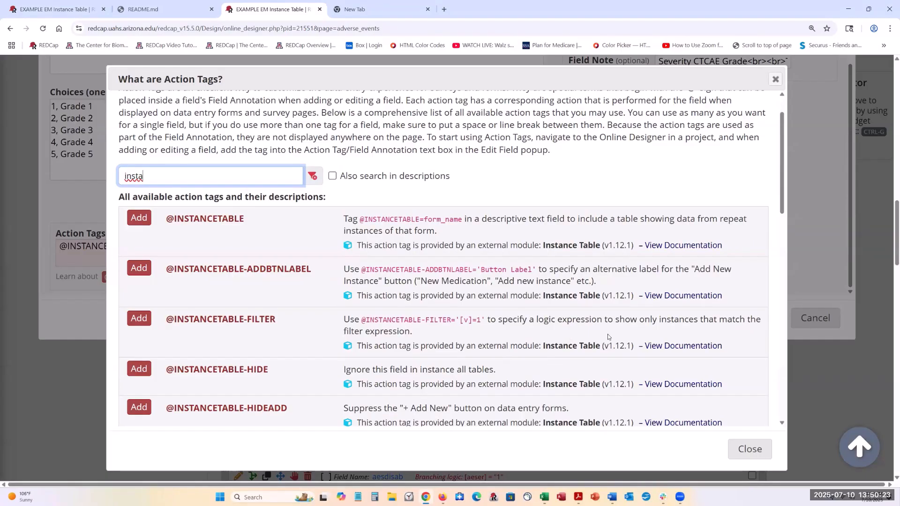
scroll(281, 258, "down", 3)
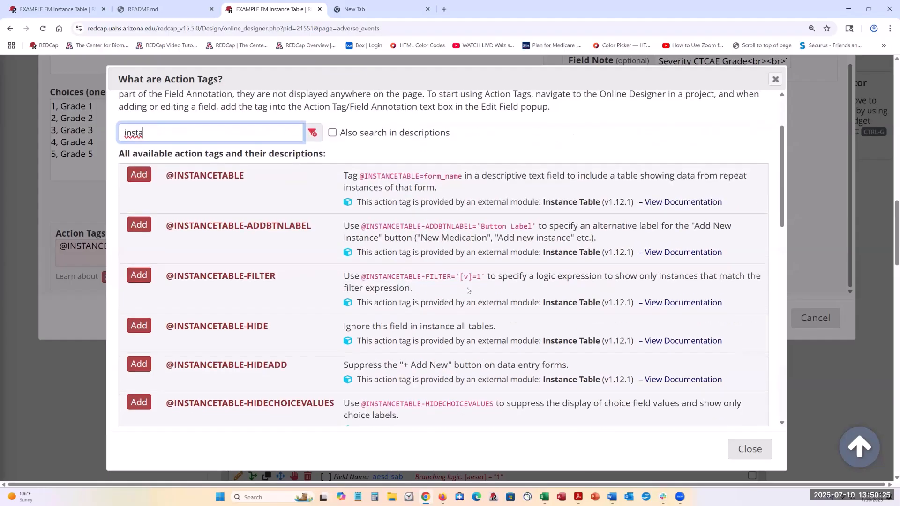
scroll(280, 258, "down", 3)
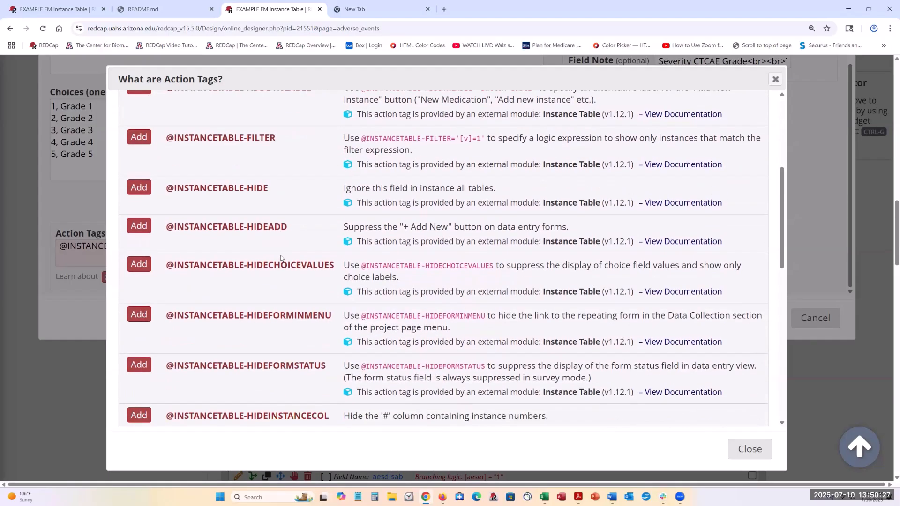
scroll(236, 267, "down", 2)
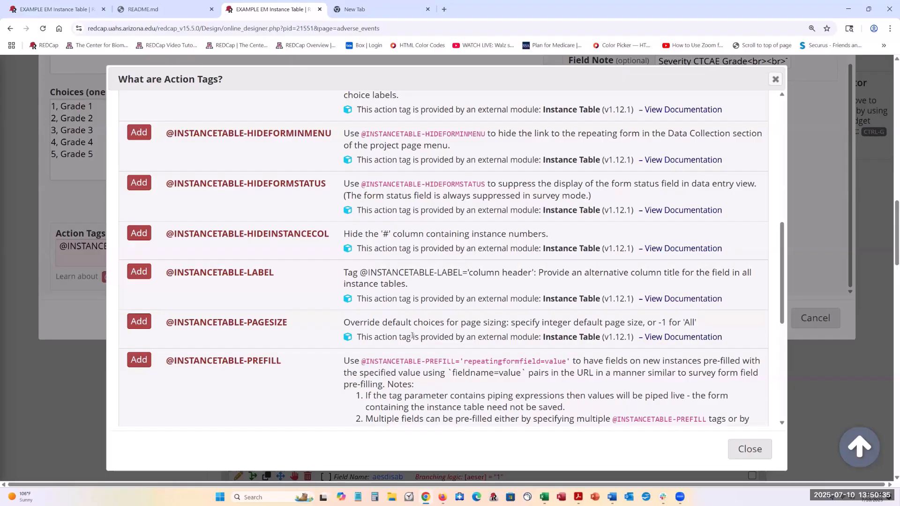
scroll(426, 332, "down", 2)
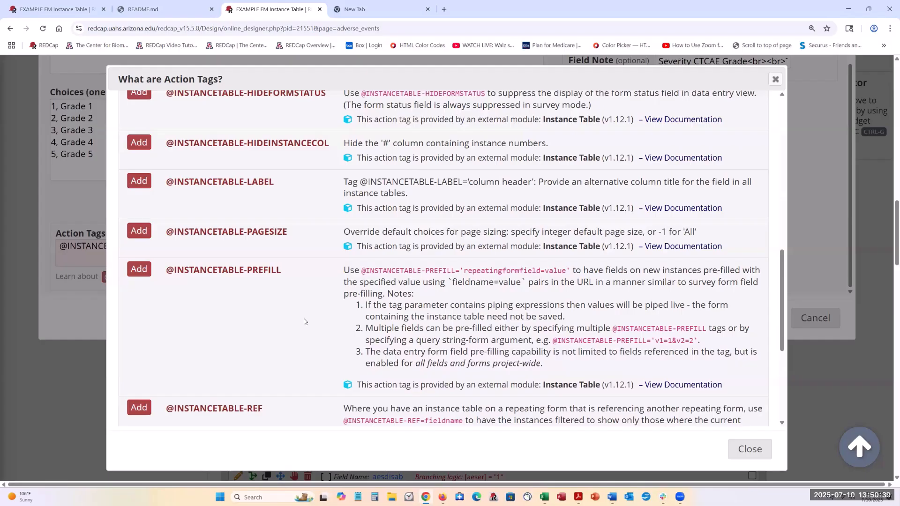
scroll(304, 321, "down", 1)
scroll(304, 322, "down", 4)
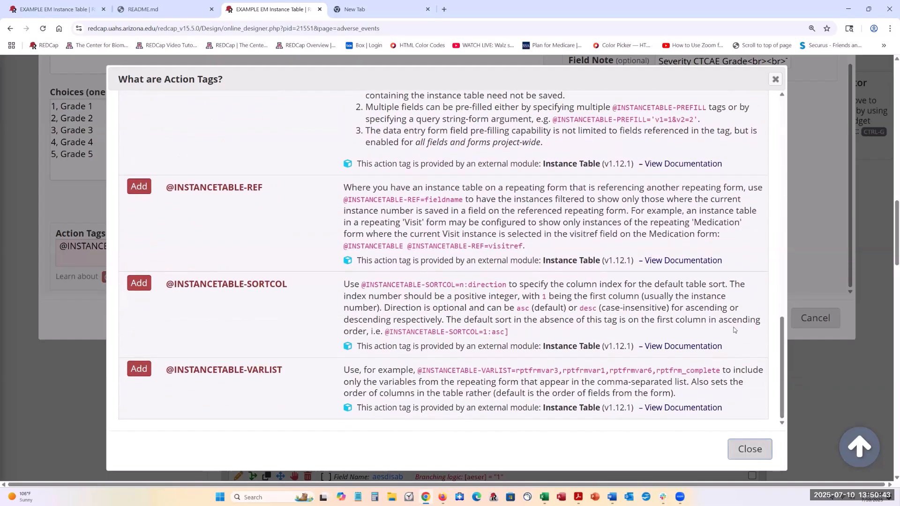
left_click(775, 80)
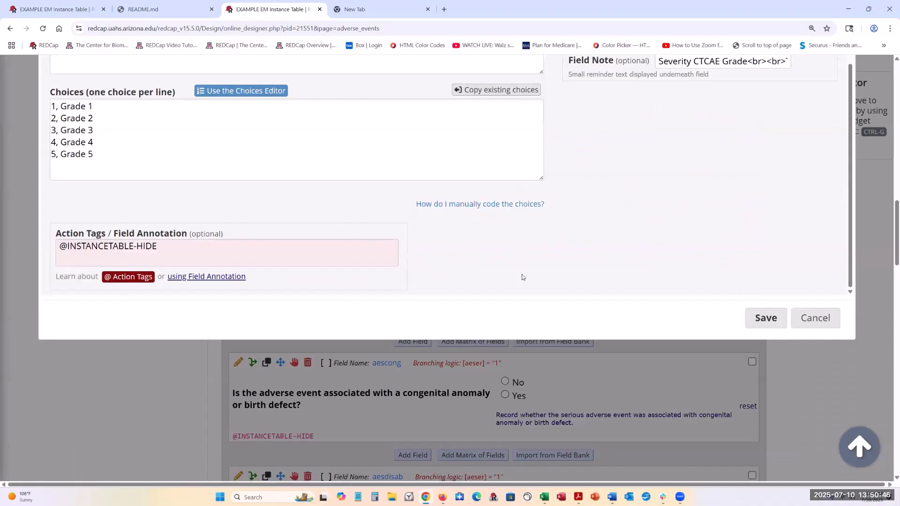
- Cancel the toxicity grade field's editor and return to the list of instruments to review the forms and their table instruments
left_click(823, 322)
scroll(501, 358, "up", 10)
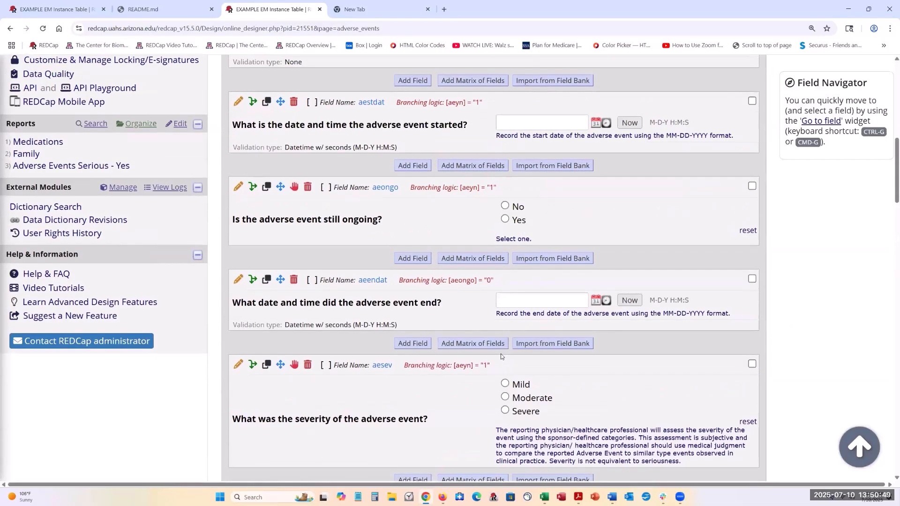
scroll(501, 357, "up", 8)
left_click(258, 256)
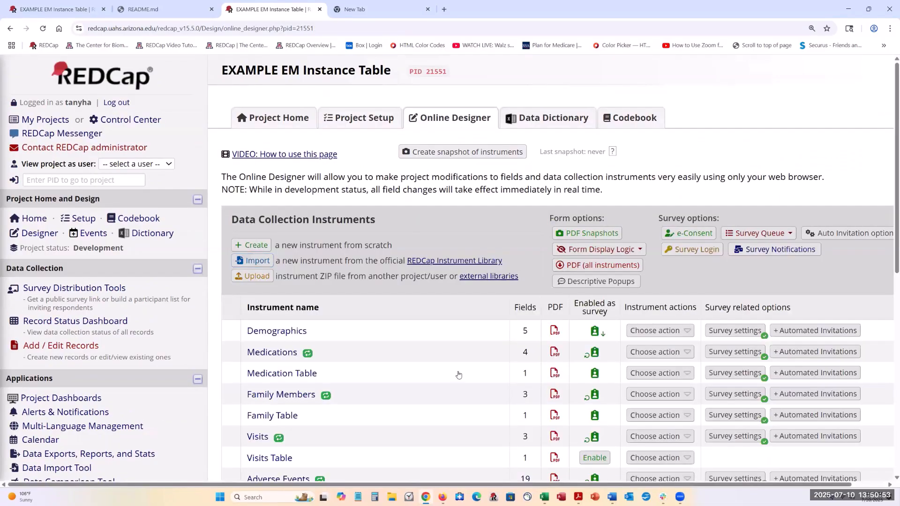
scroll(458, 375, "down", 2)
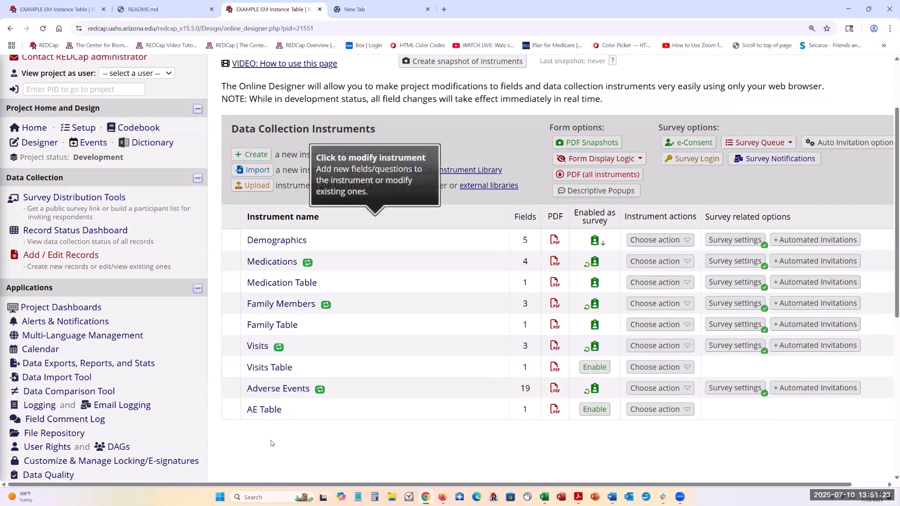
scroll(417, 438, "up", 2)
- Open record 1 from the Record Status Dashboard and open a new Medications instance in Event 1
left_click(103, 322)
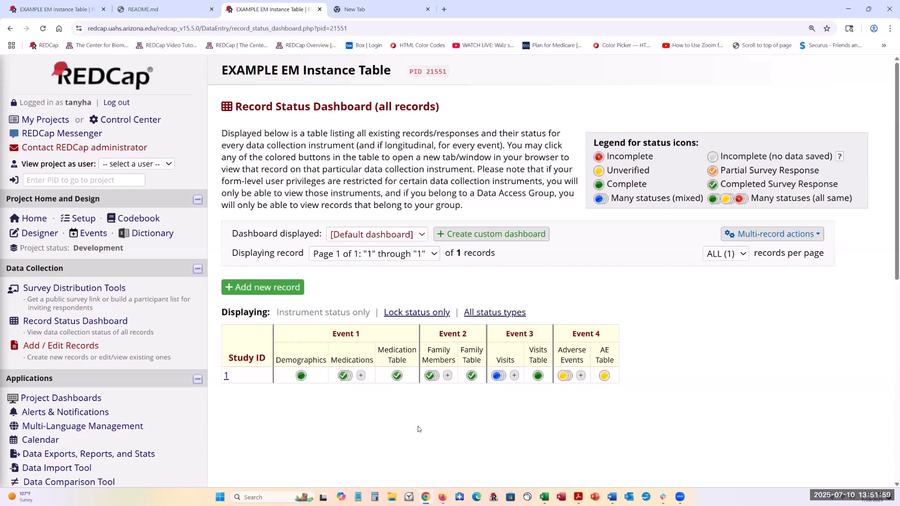
left_click(225, 377)
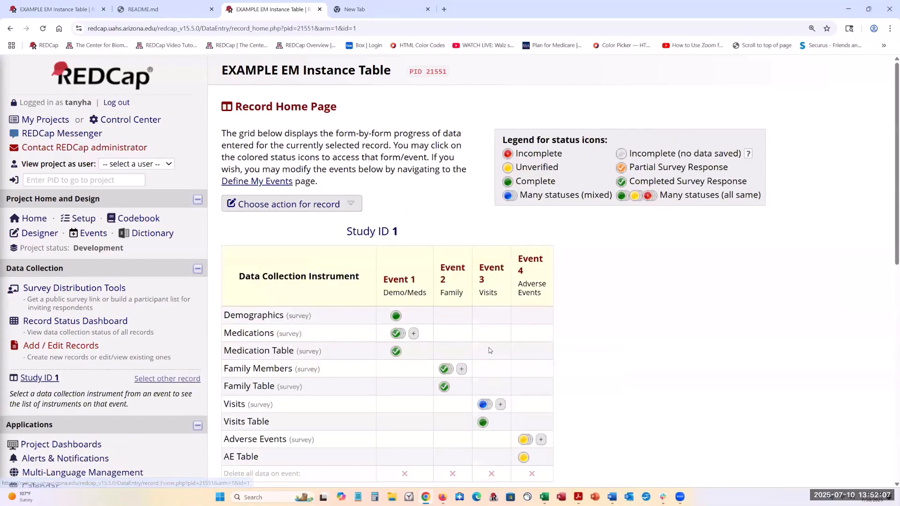
scroll(436, 259, "down", 2)
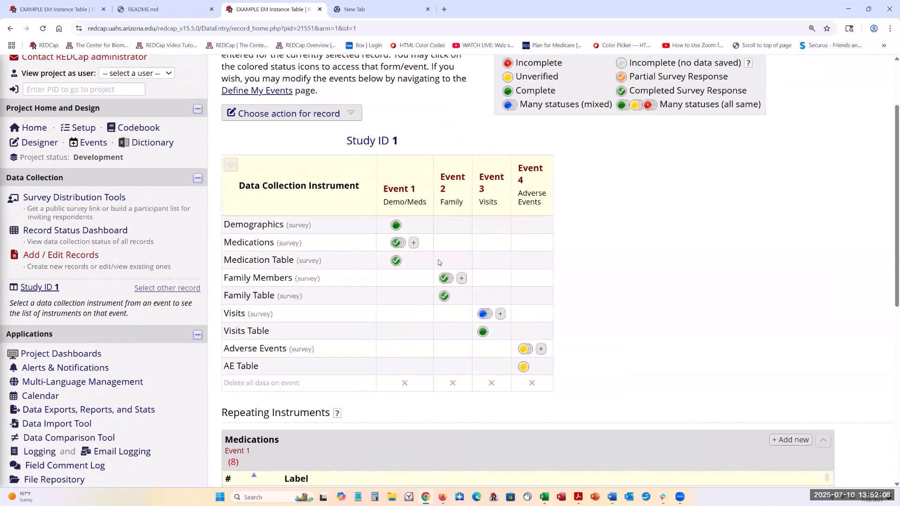
left_click(414, 243)
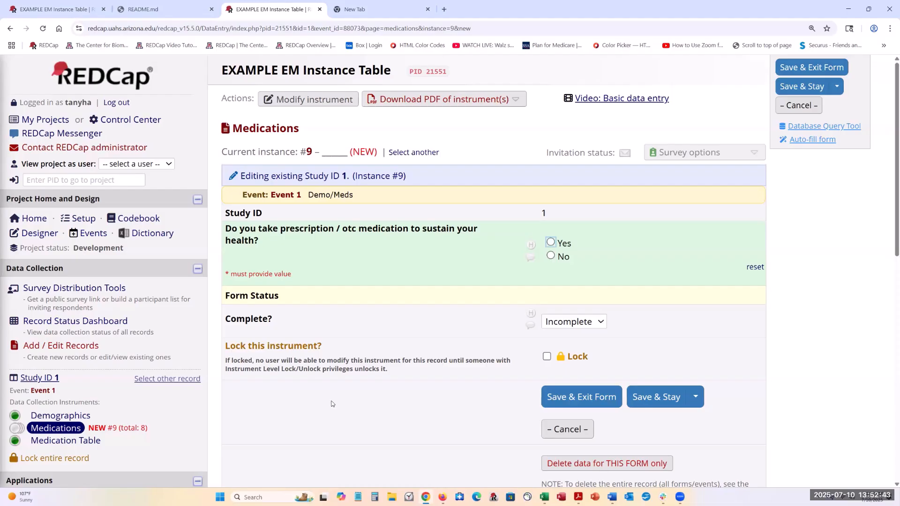
- Switch to the record's Medication Table form and examine its medication instances, columns and add-instance button
left_click(66, 445)
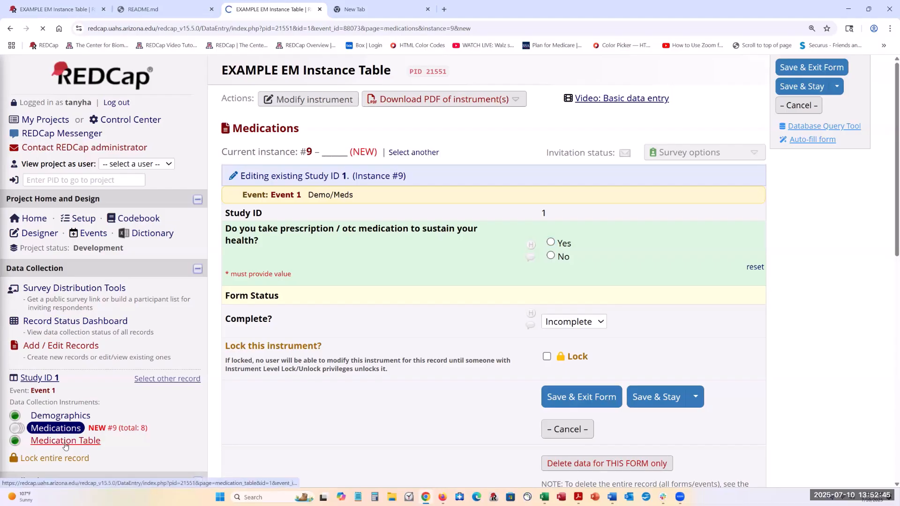
scroll(383, 403, "down", 2)
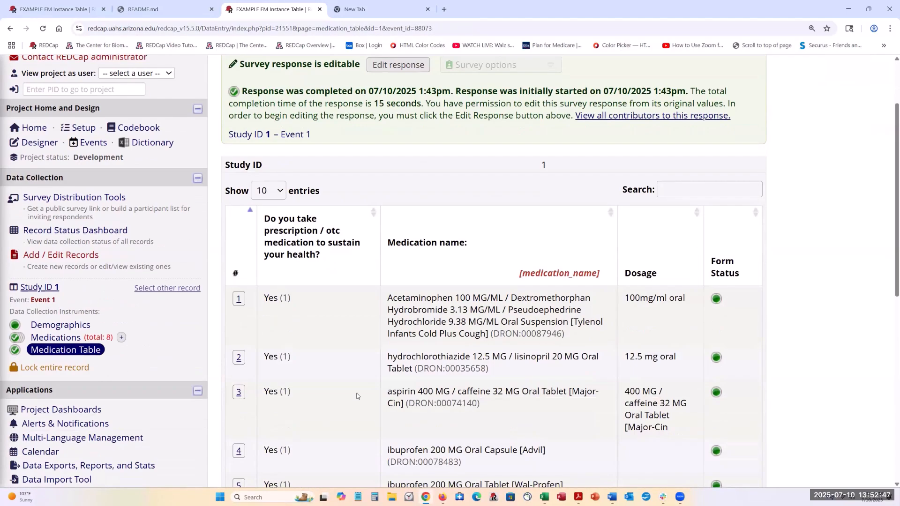
scroll(365, 358, "down", 2)
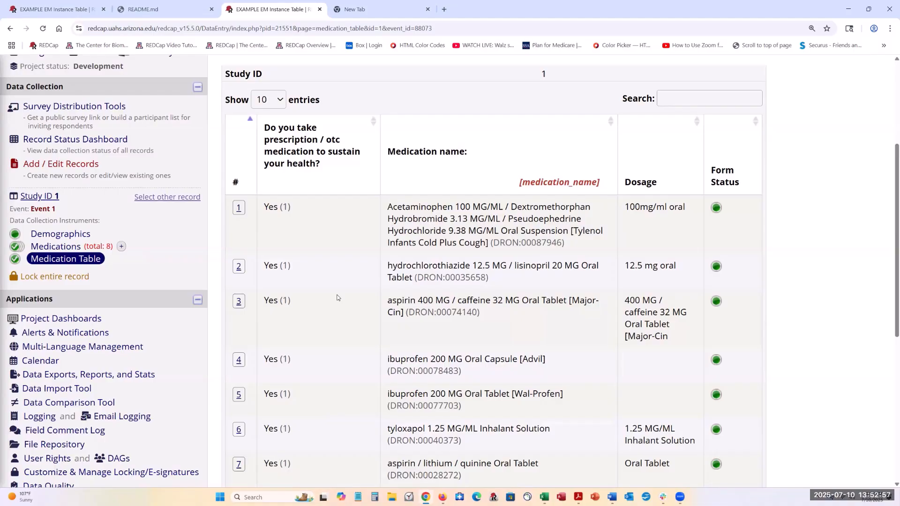
scroll(337, 297, "down", 2)
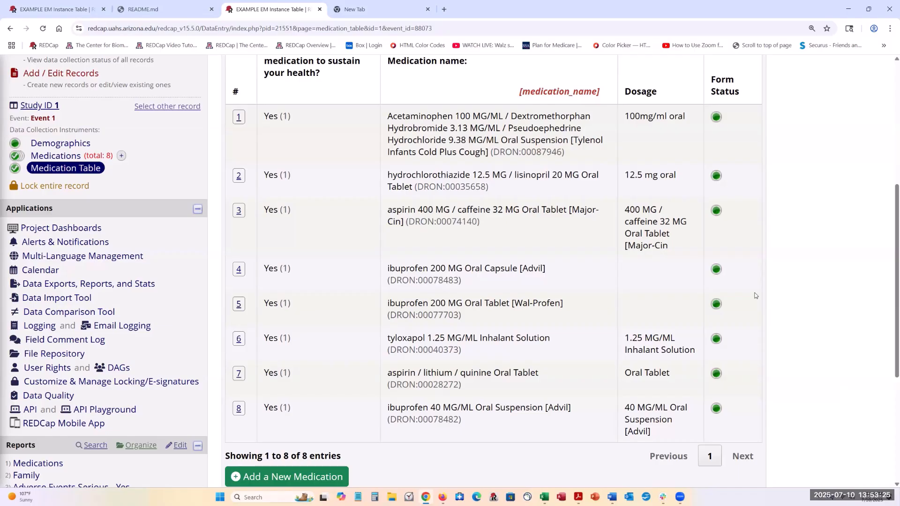
scroll(754, 295, "up", 4)
scroll(767, 283, "up", 2)
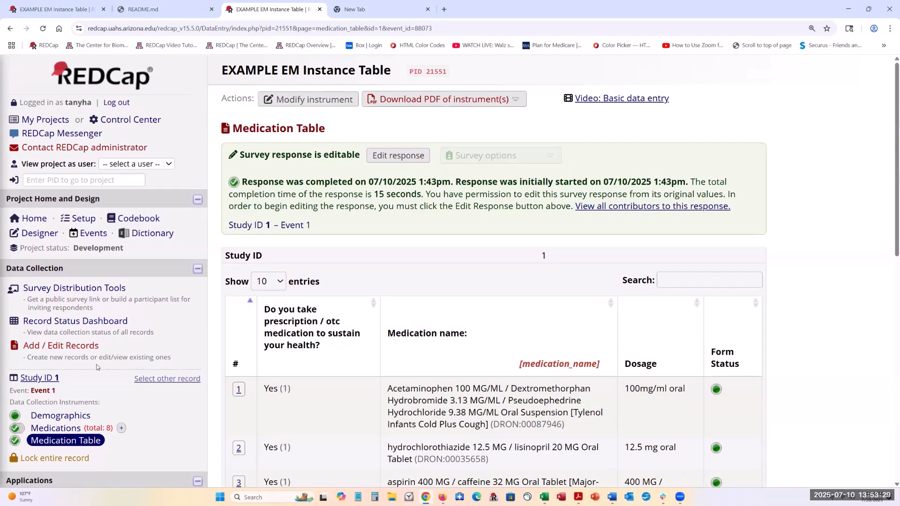
scroll(97, 364, "down", 1)
scroll(97, 364, "down", 1)
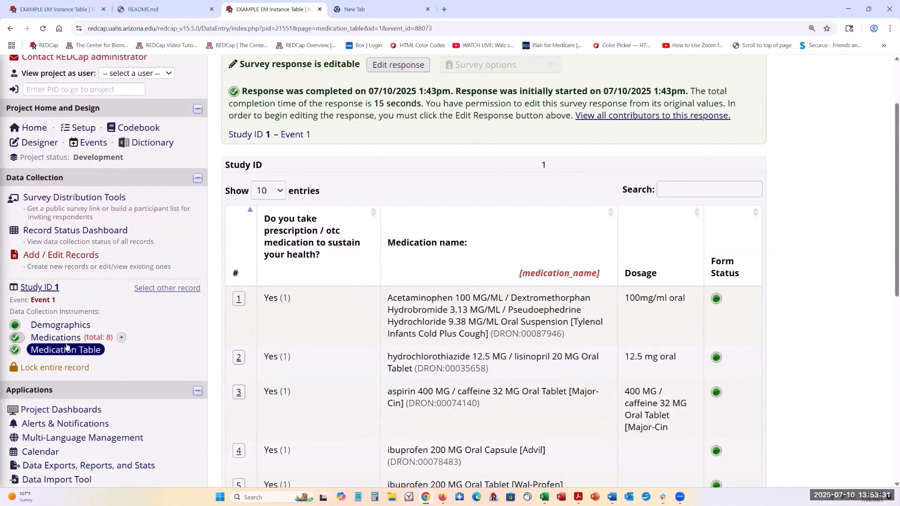
scroll(135, 351, "up", 1)
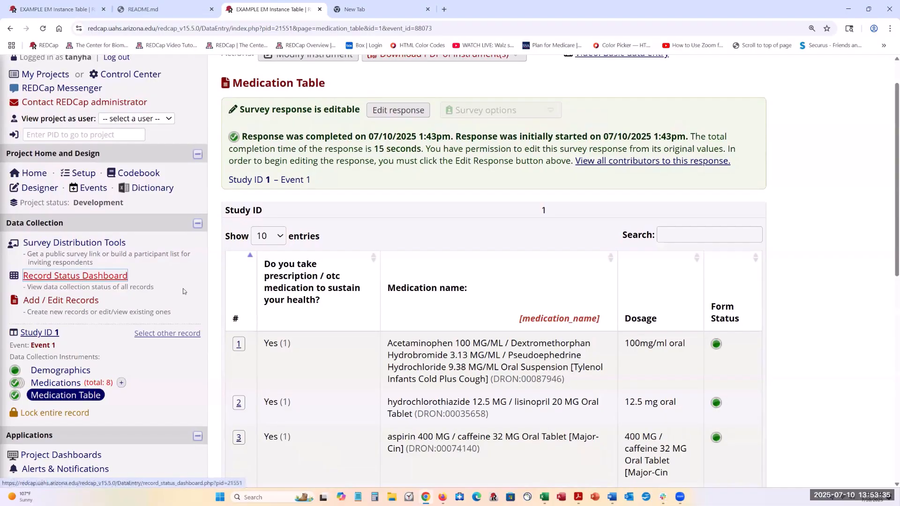
scroll(183, 291, "up", 1)
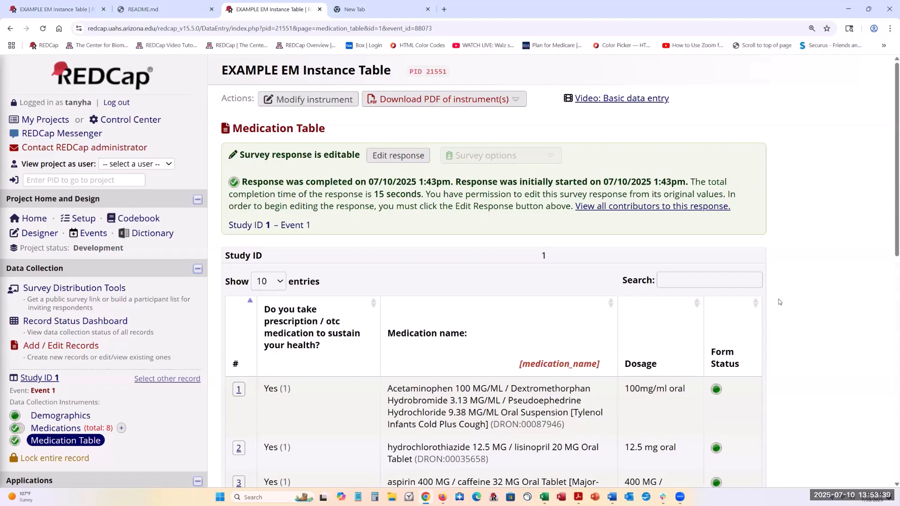
scroll(817, 329, "down", 2)
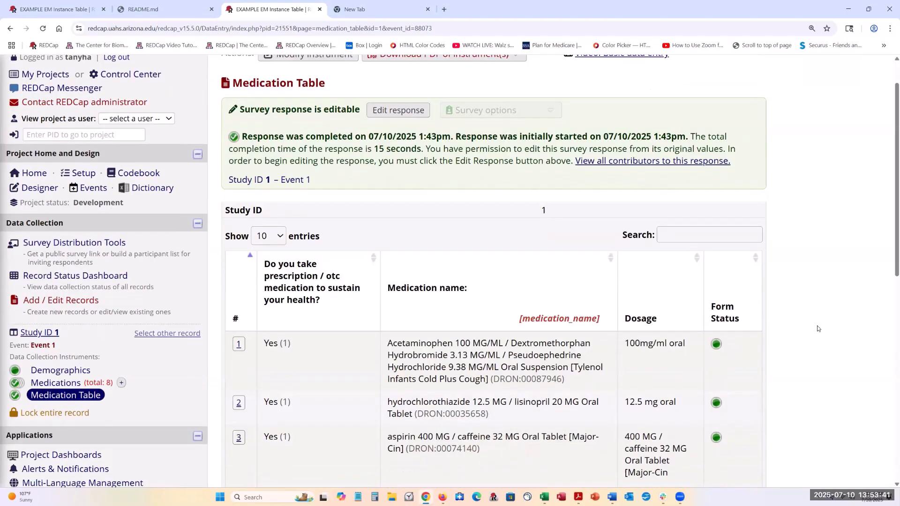
scroll(817, 329, "up", 1)
scroll(865, 291, "down", 1)
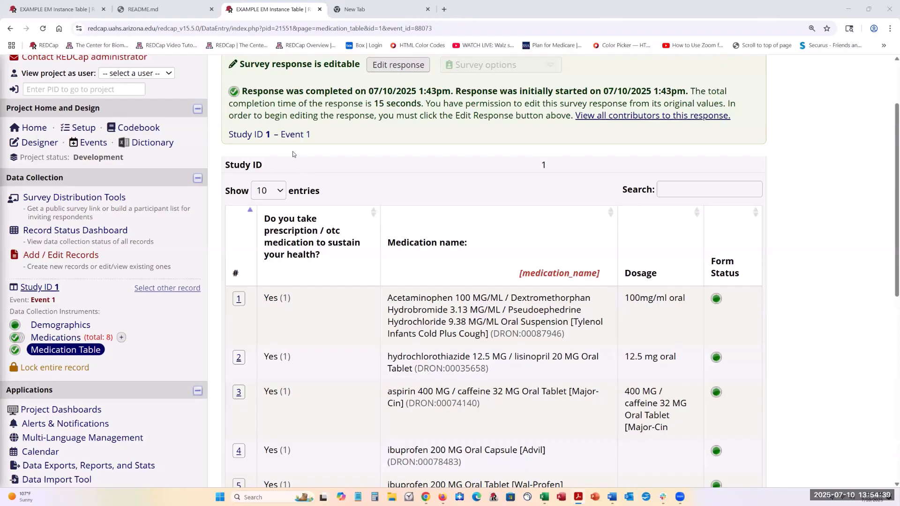
- Put the Medication Table's completed survey response into editing mode and view its instance table
scroll(300, 155, "up", 2)
left_click(394, 156)
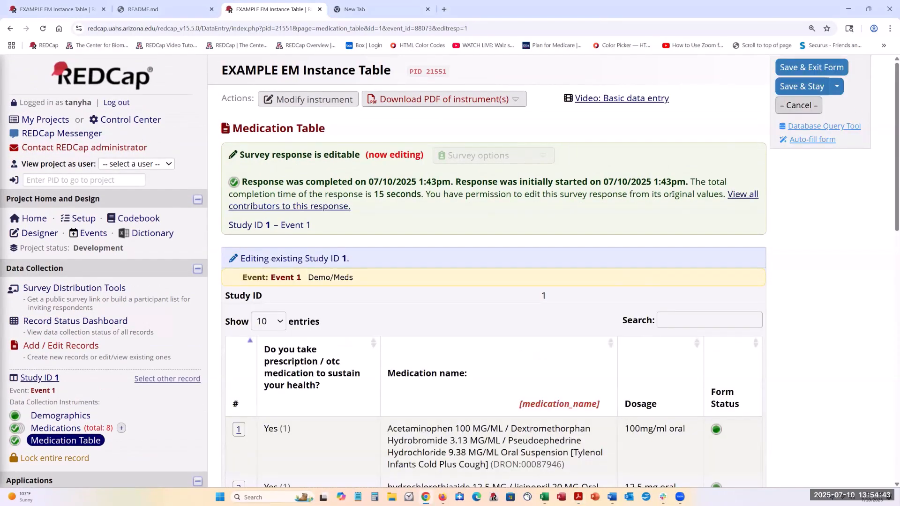
scroll(552, 226, "down", 2)
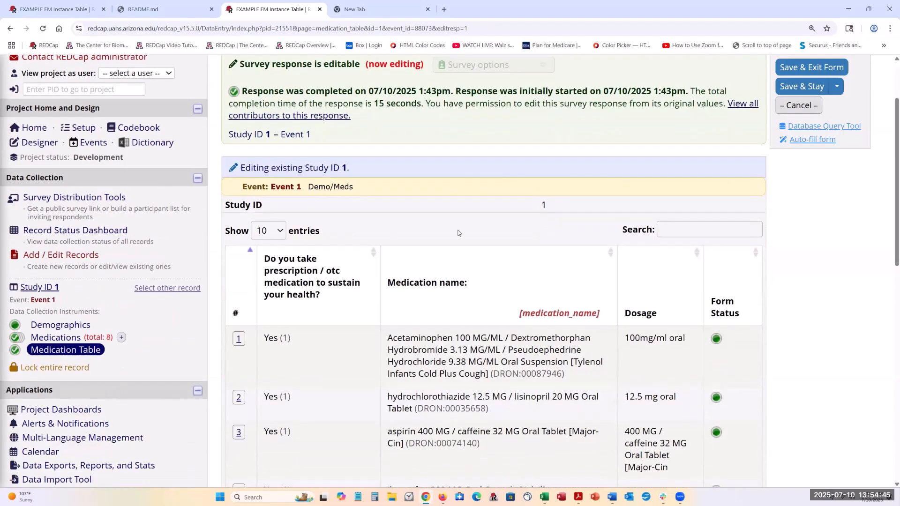
- Open a new Medications instance in a popup from the Medication Table's instance table
scroll(488, 233, "down", 5)
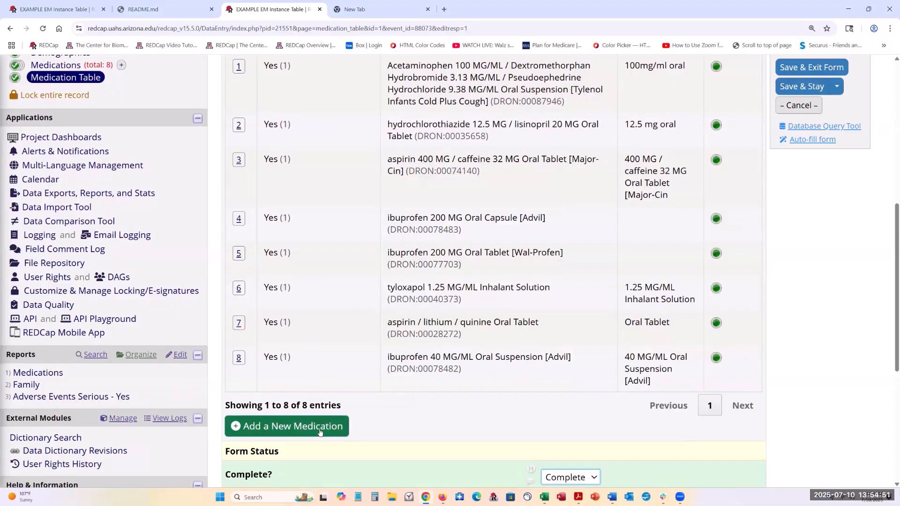
left_click(320, 431)
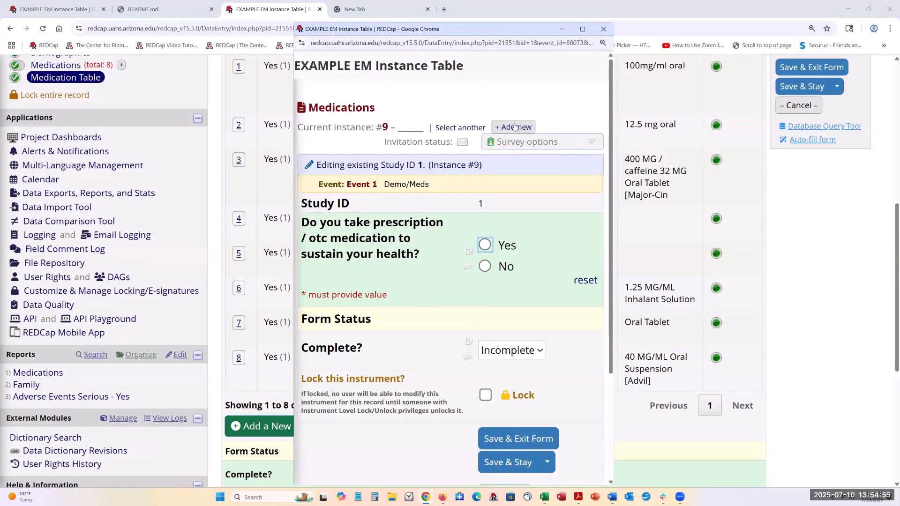
- Open medication instance 1 from the table, widen its popup to review the survey response, and close the popup
left_click(518, 438)
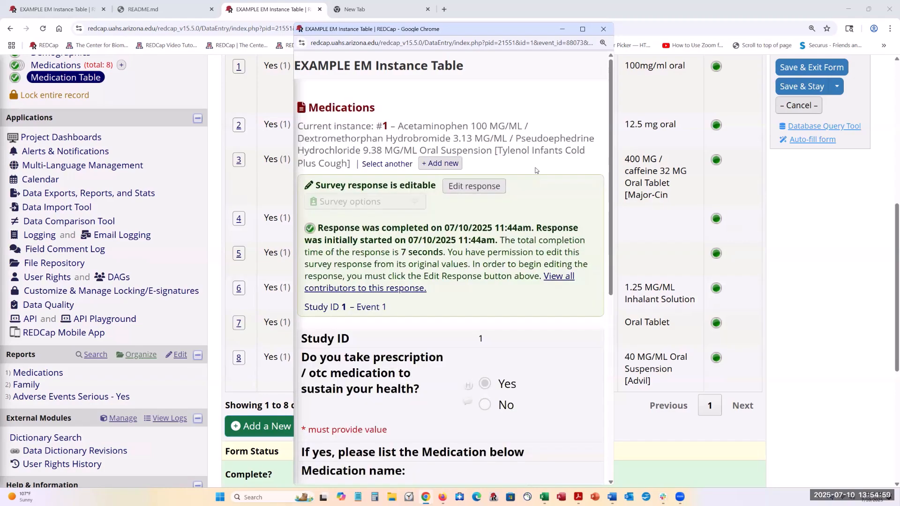
scroll(508, 240, "down", 2)
scroll(509, 240, "up", 2)
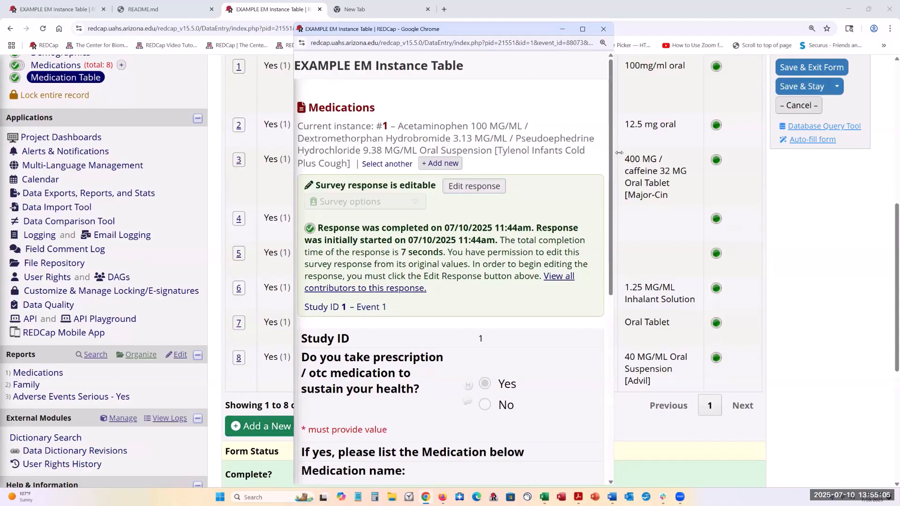
left_click_drag(618, 152, 805, 153)
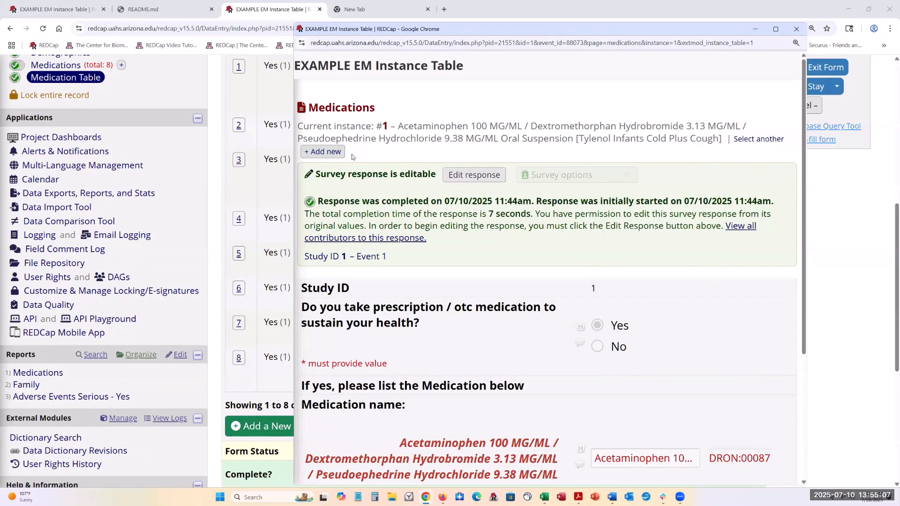
left_click(796, 29)
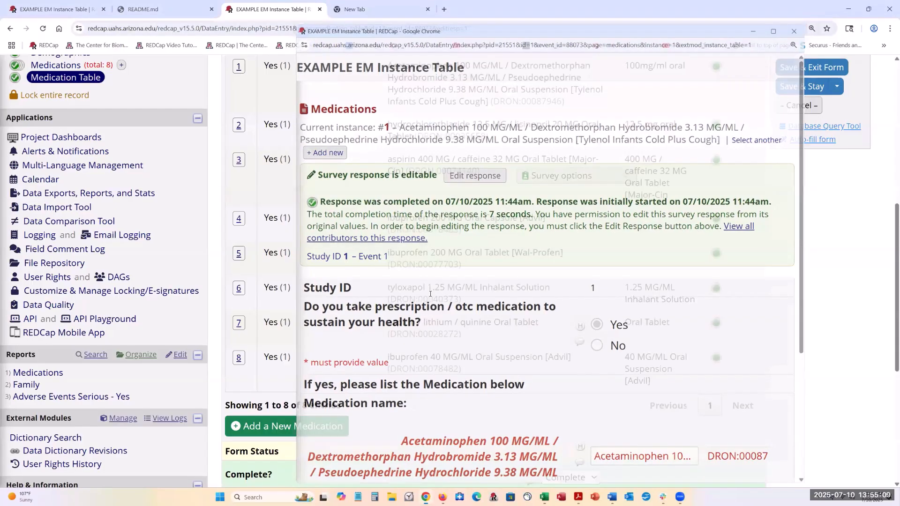
- Review the medication instance table, and read the survey mode note in the EM Instance Table PDF in Adobe Acrobat Reader before returning to the form
scroll(362, 356, "up", 2)
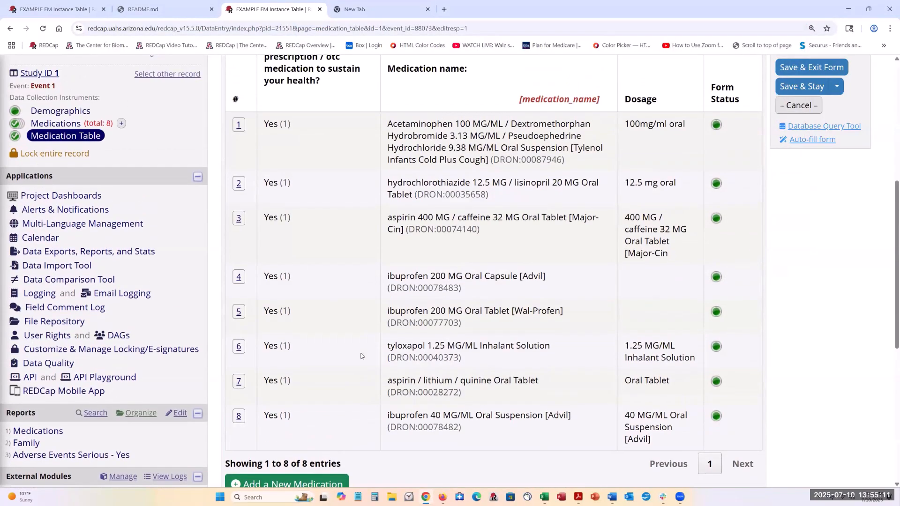
scroll(363, 356, "down", 2)
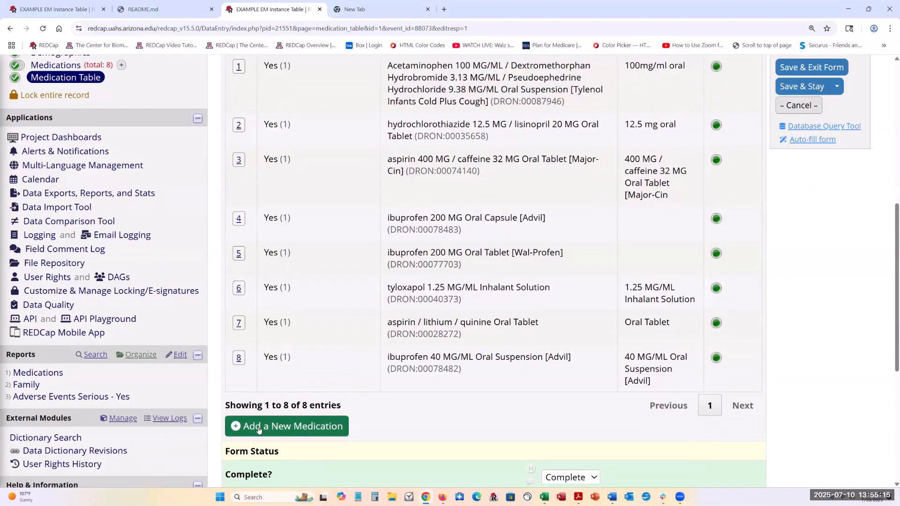
scroll(184, 191, "up", 3)
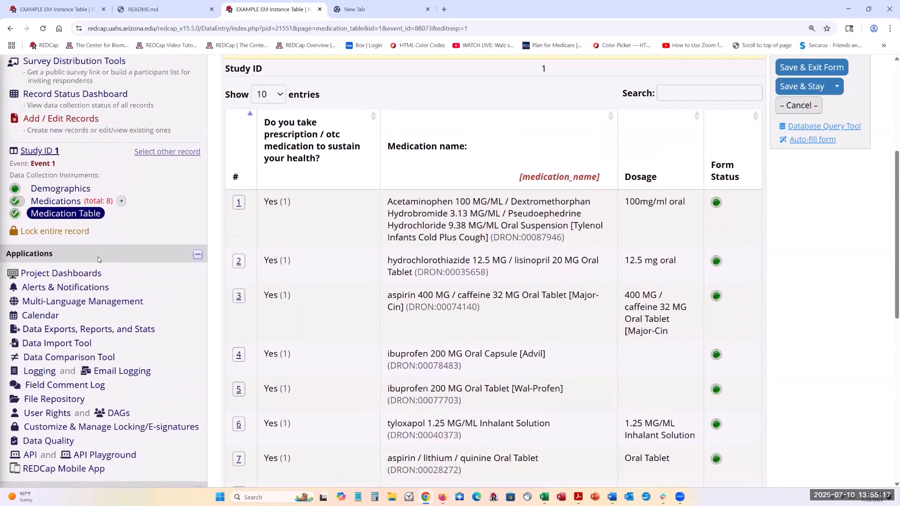
scroll(184, 191, "up", 2)
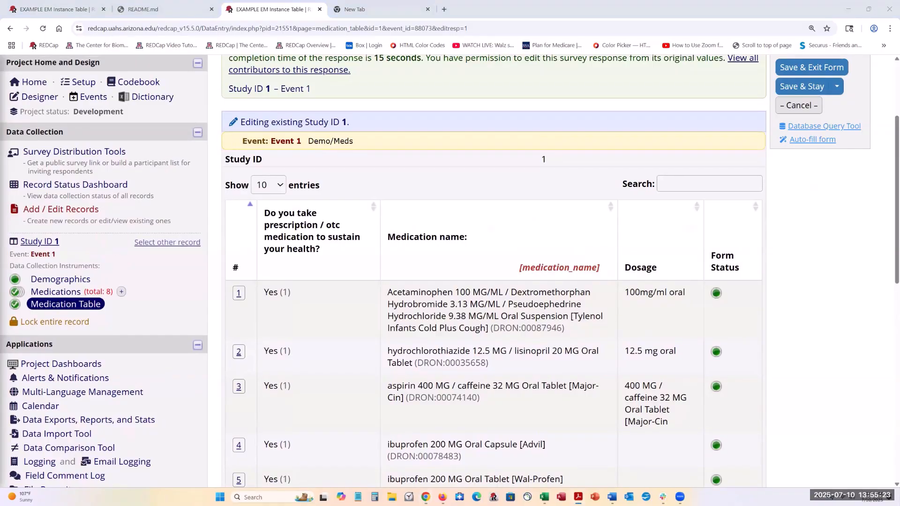
scroll(346, 305, "down", 3)
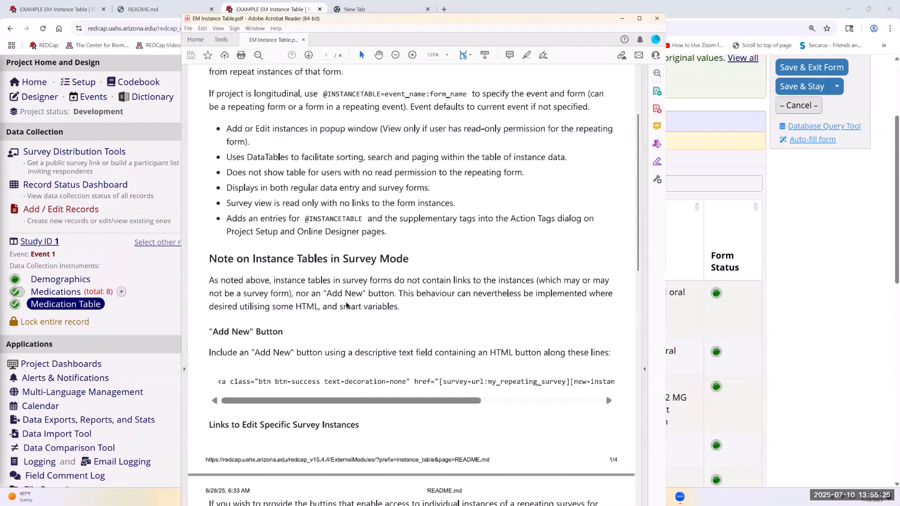
scroll(346, 305, "down", 1)
scroll(284, 384, "down", 1)
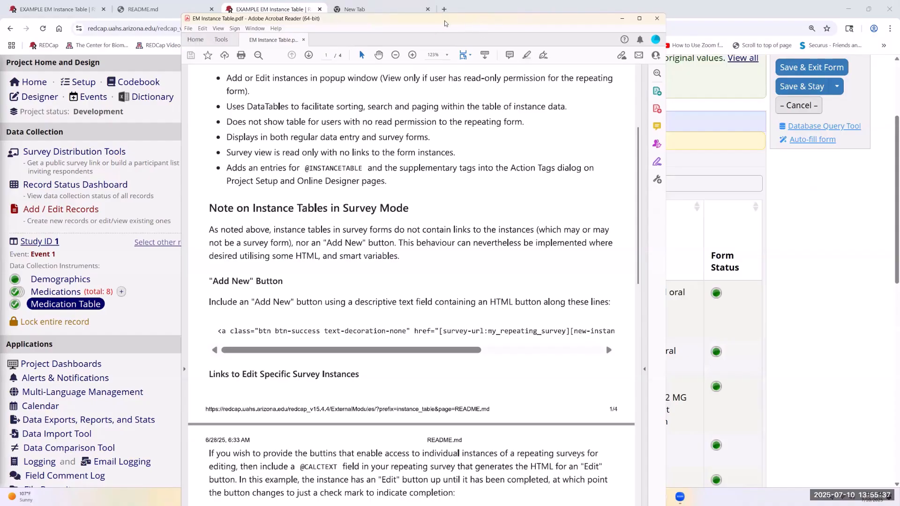
left_click_drag(444, 21, 334, 492)
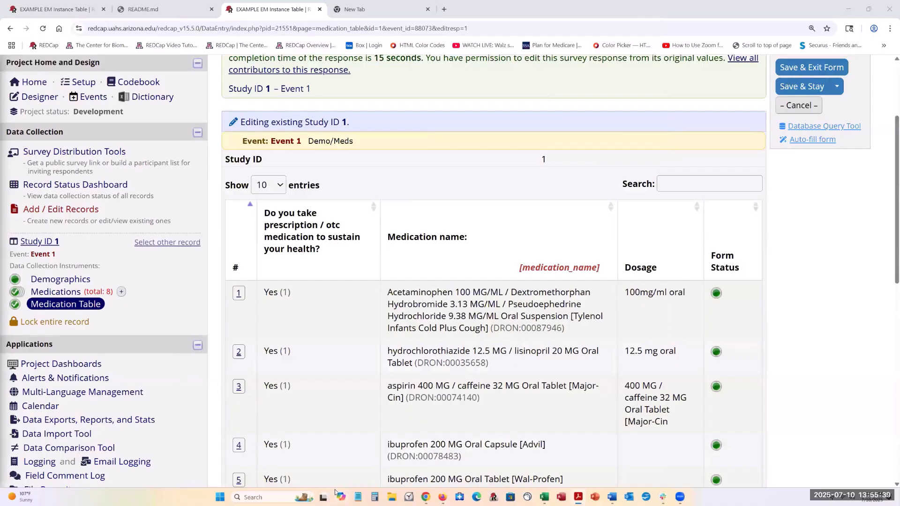